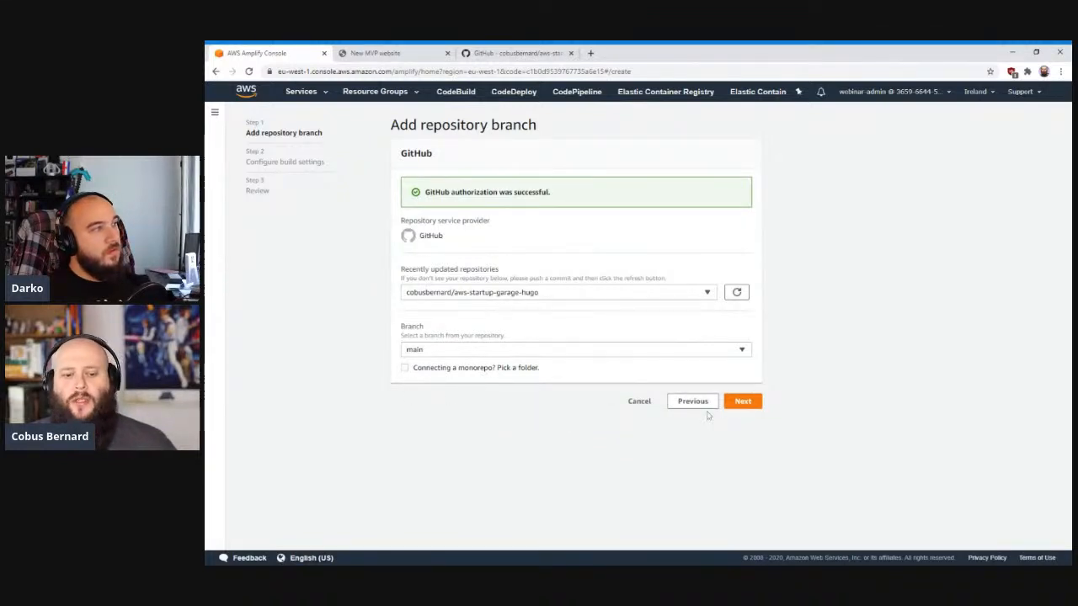
# Accept the main branch and the auto-detected Hugo build settings for aws-startup-garage-hugo, and save and deploy the app
pyautogui.click(742, 402)
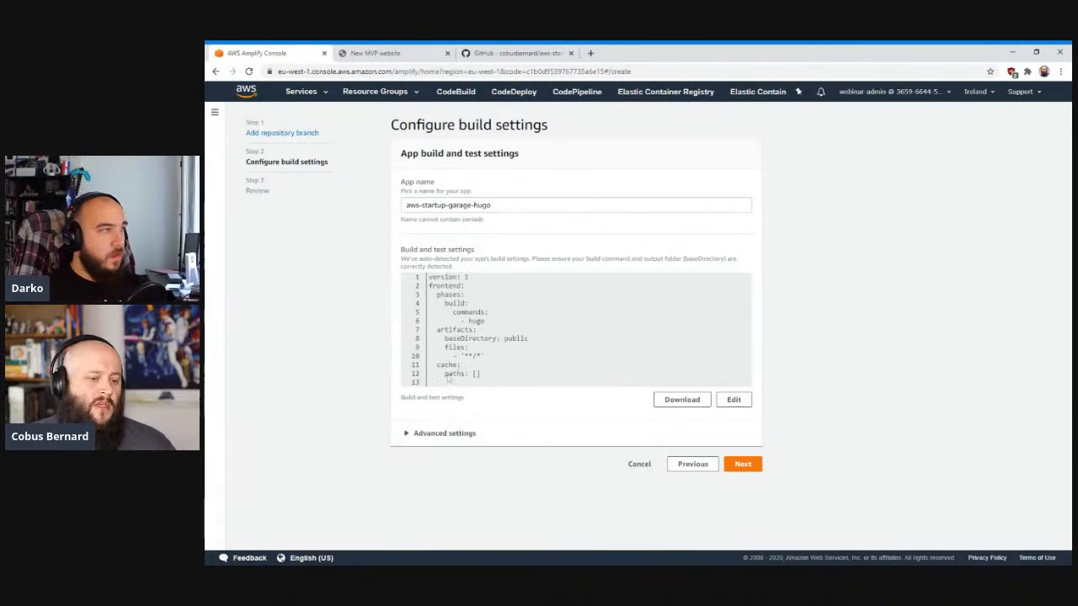
pyautogui.click(437, 432)
pyautogui.scroll(-2, 455, 396)
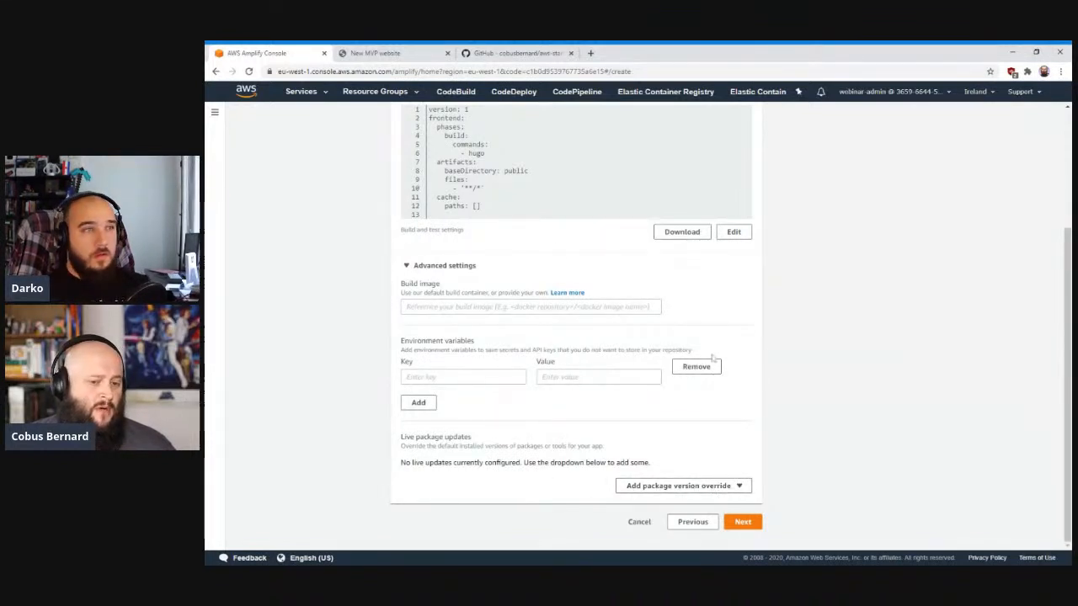
pyautogui.click(425, 266)
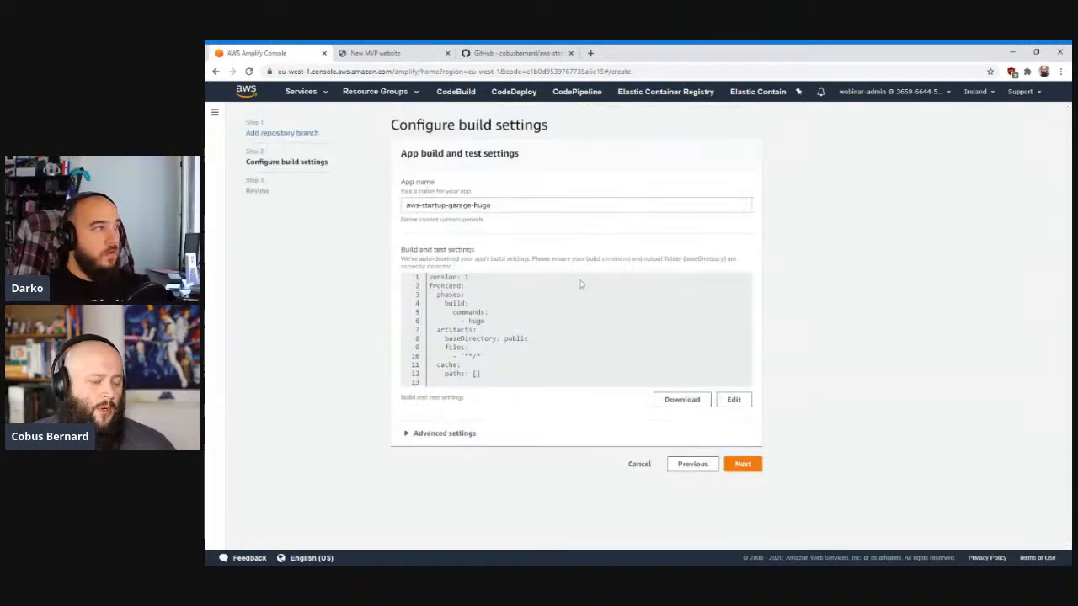
pyautogui.click(748, 465)
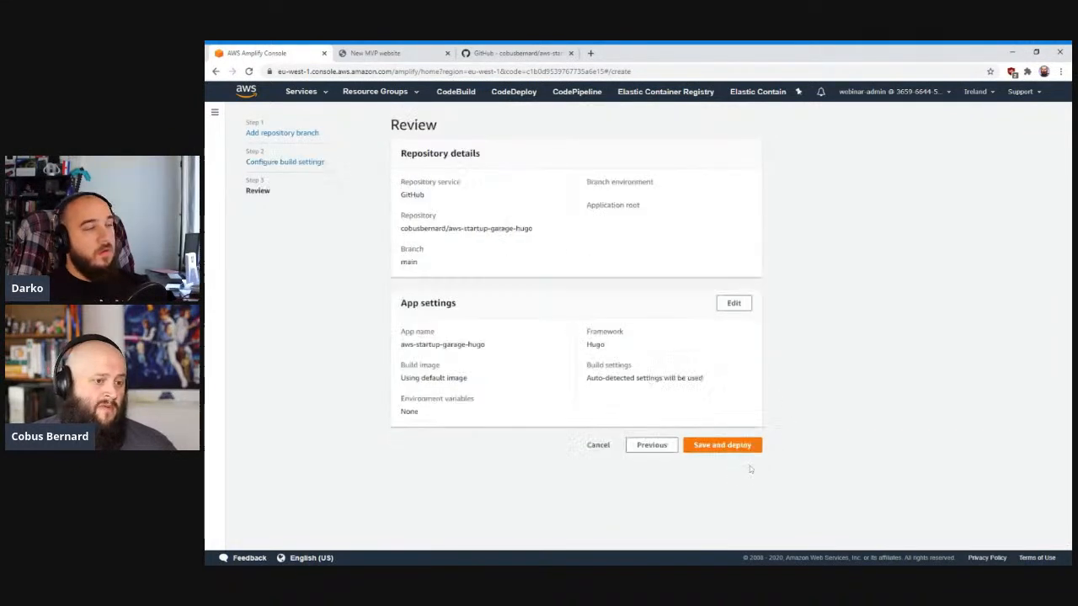
pyautogui.click(707, 446)
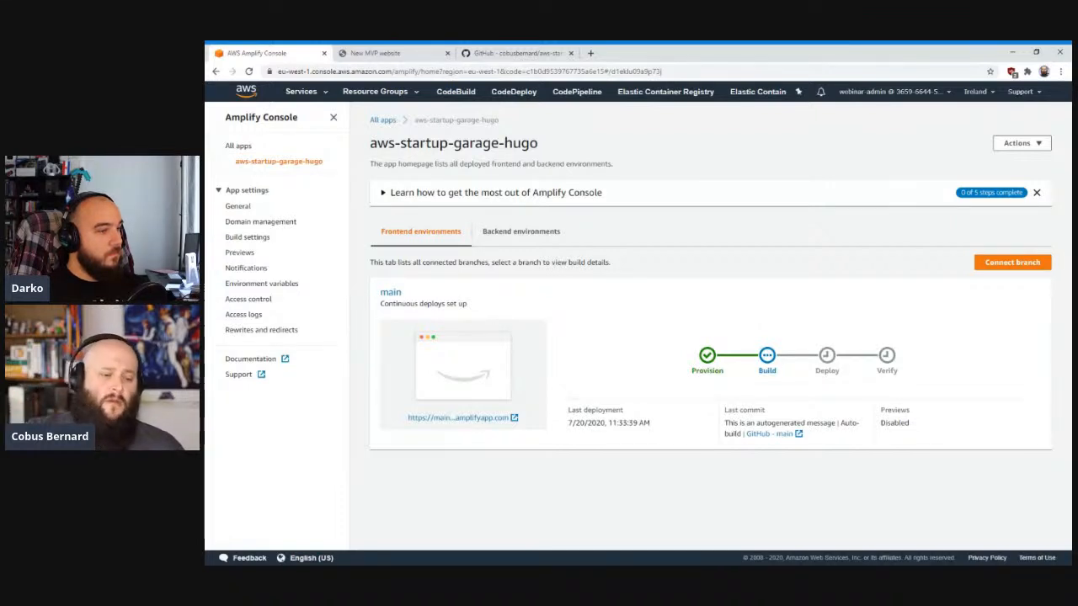
# Open the main branch's amplifyapp.com address and check the site and its secure connection
pyautogui.click(510, 418)
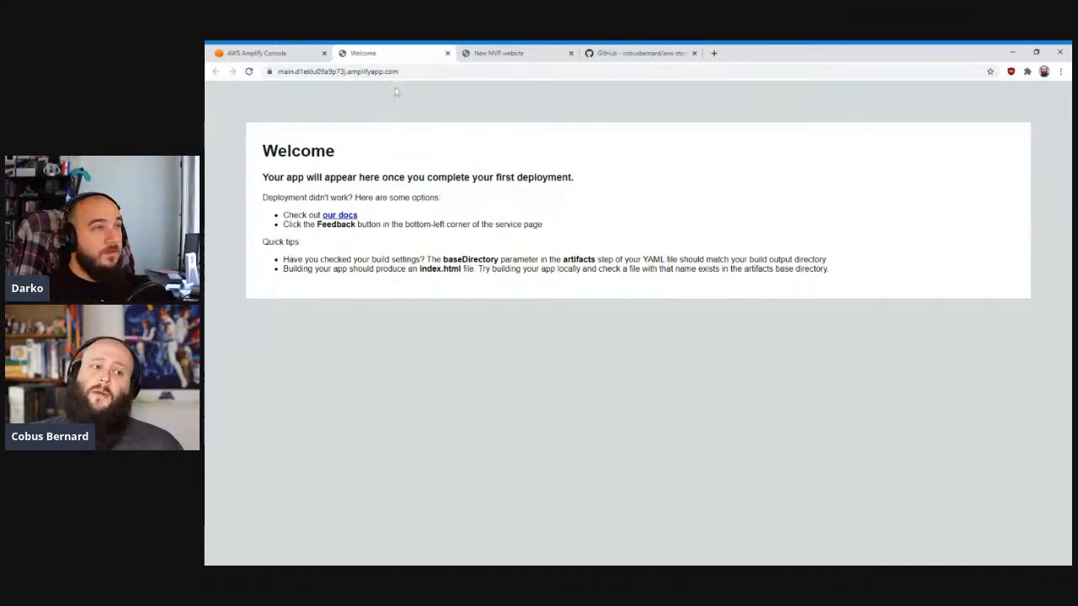
pyautogui.click(297, 54)
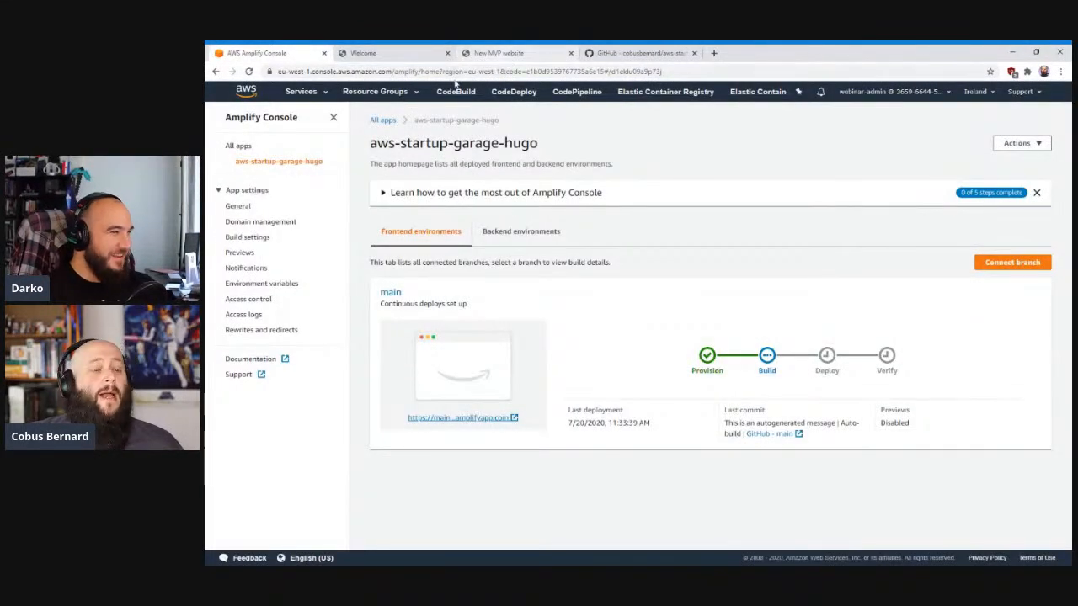
pyautogui.click(389, 53)
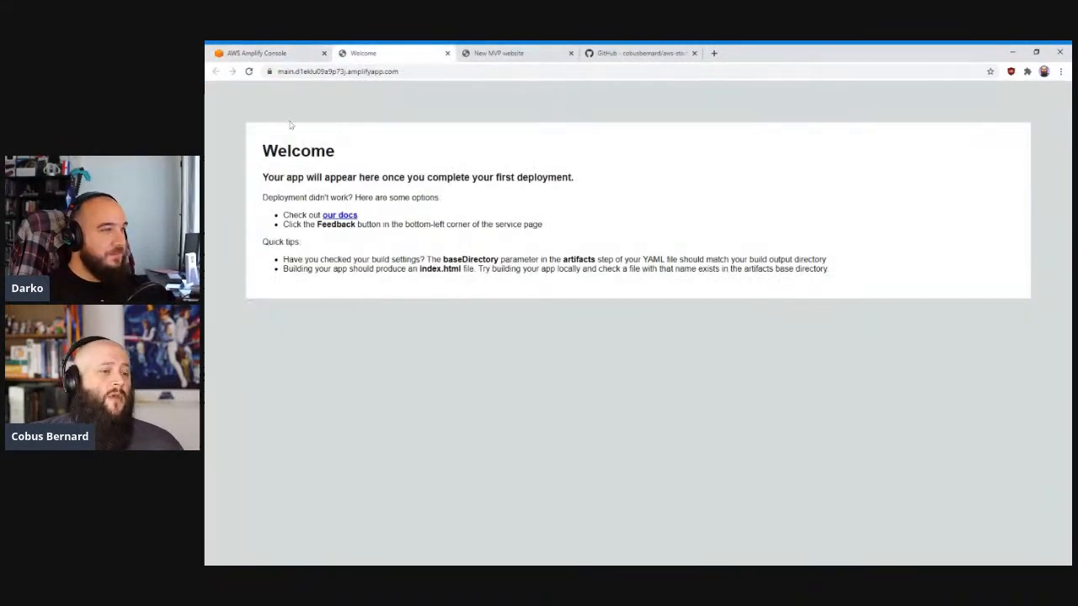
pyautogui.click(280, 73)
pyautogui.click(270, 72)
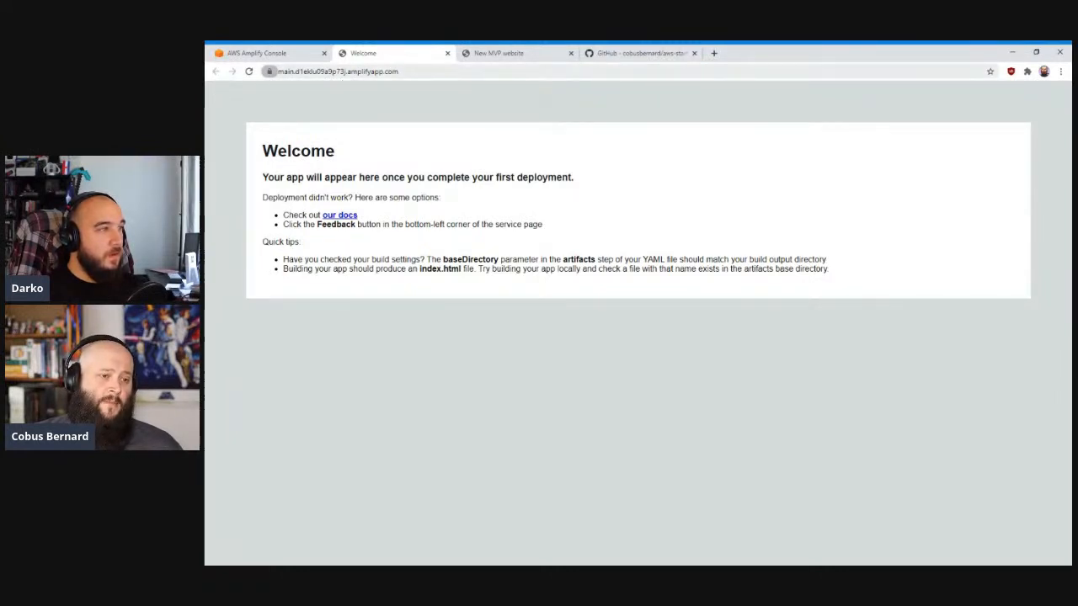
# Return to the Amplify Console and examine the main branch's build logs for cloning the repository and the frontend
pyautogui.click(290, 54)
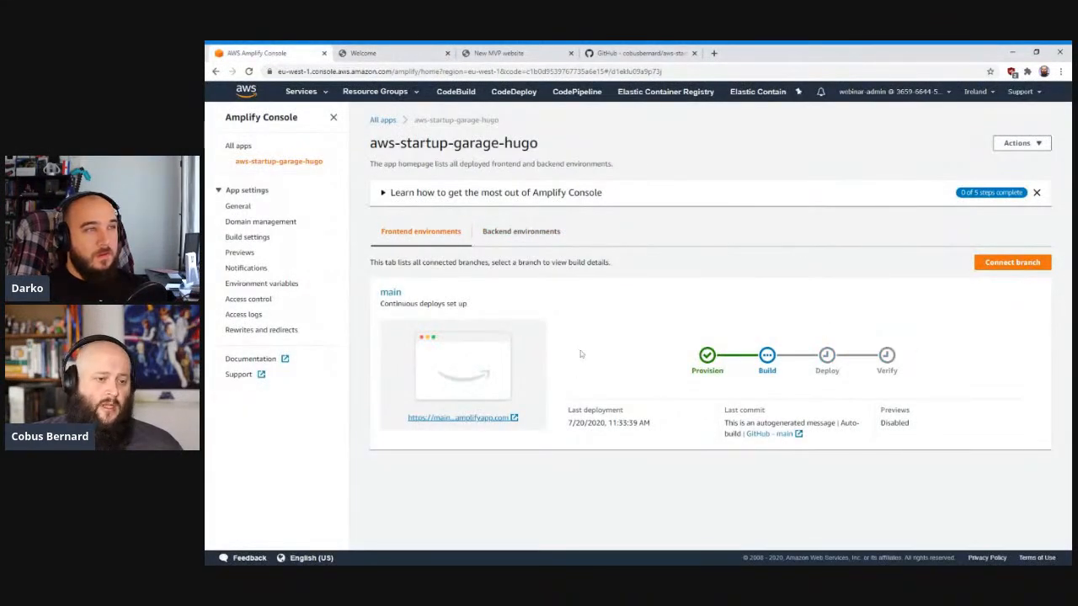
pyautogui.click(767, 355)
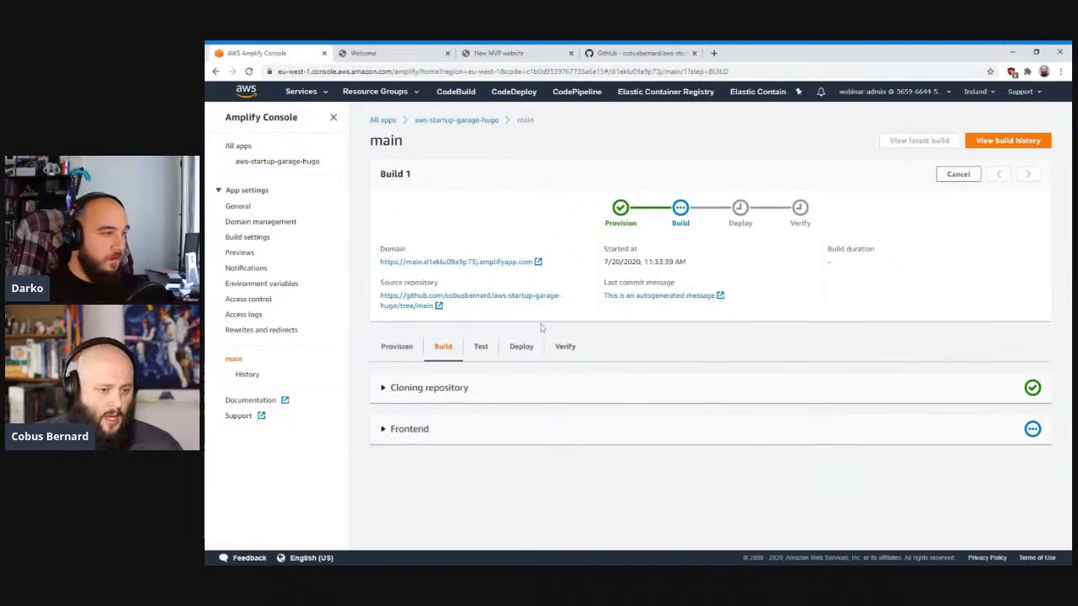
pyautogui.click(383, 389)
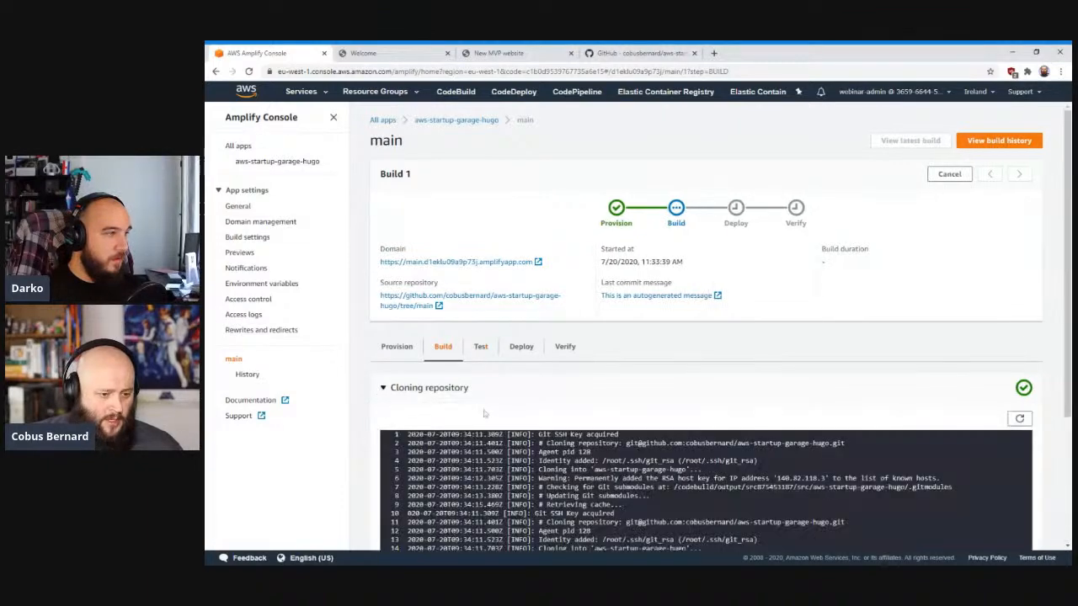
pyautogui.scroll(-3, 421, 505)
pyautogui.click(409, 504)
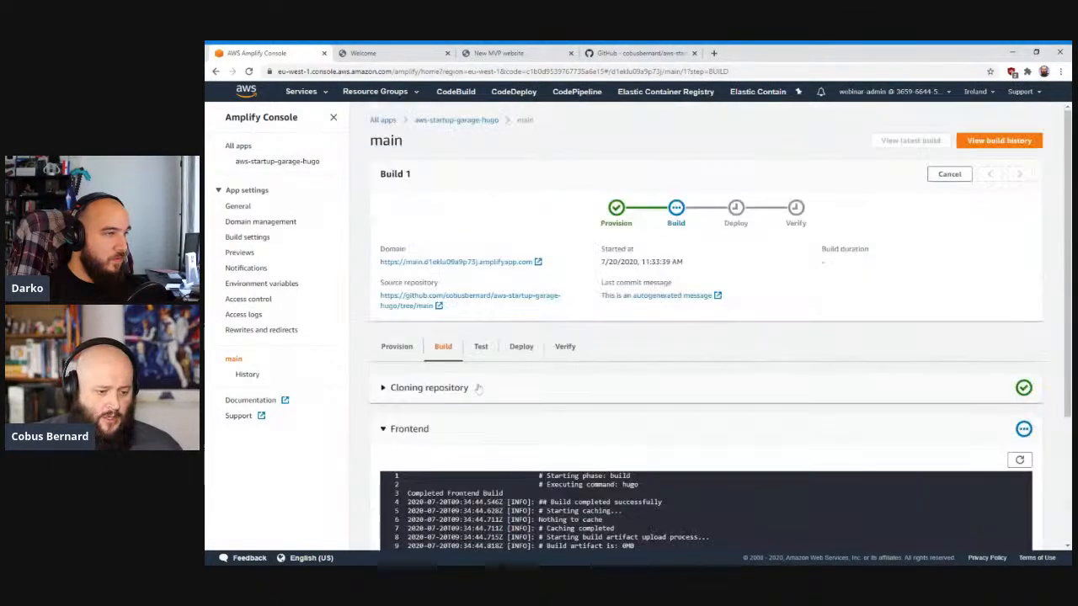
pyautogui.scroll(-3, 421, 505)
pyautogui.scroll(2, 534, 393)
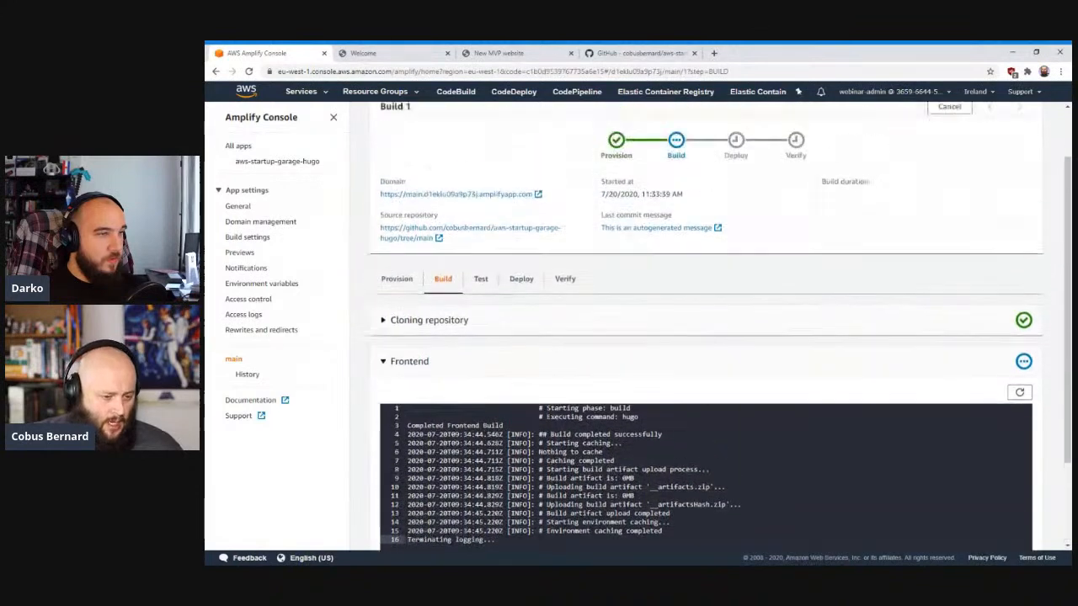
pyautogui.scroll(-2, 534, 393)
pyautogui.scroll(3, 551, 409)
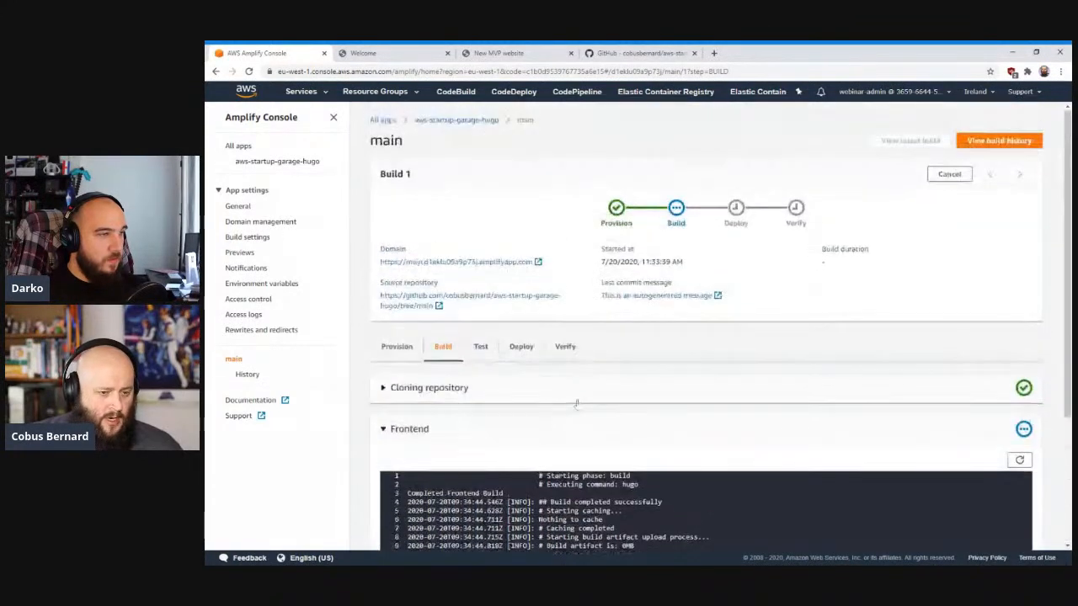
# Reload the main branch's amplifyapp.com site to view the deployed page
pyautogui.click(476, 264)
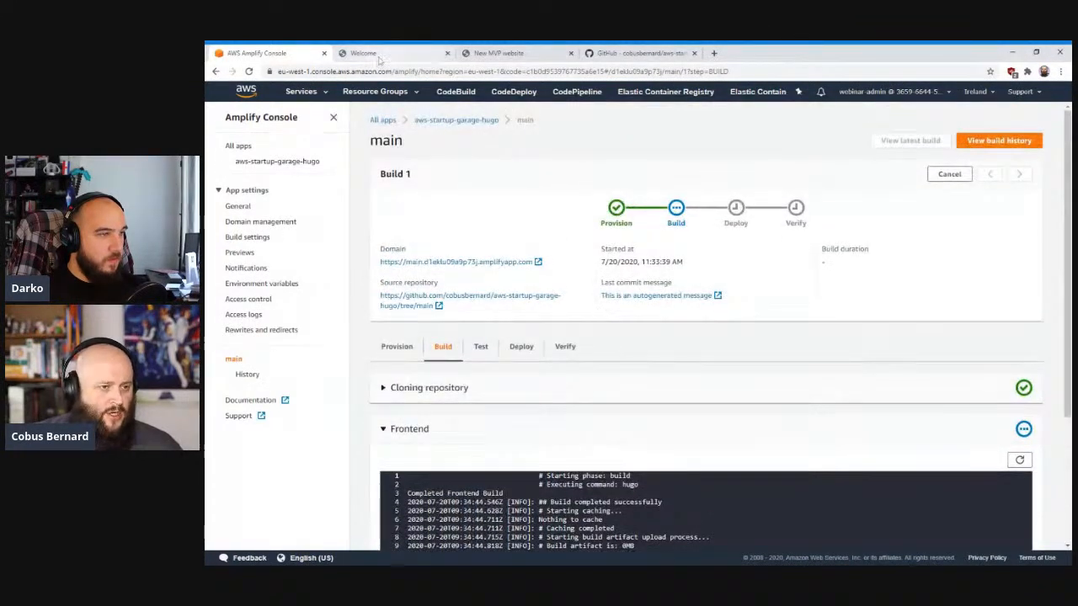
pyautogui.click(248, 72)
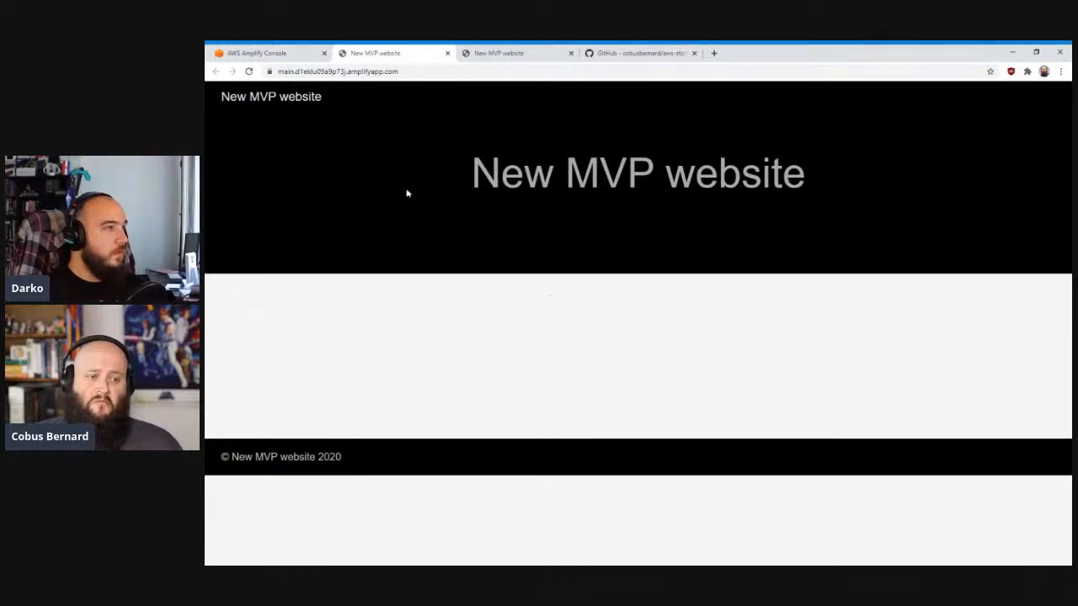
# Start adding a custom domain to the Amplify app and choose buttonmonkey.co.za as the root domain
pyautogui.click(278, 54)
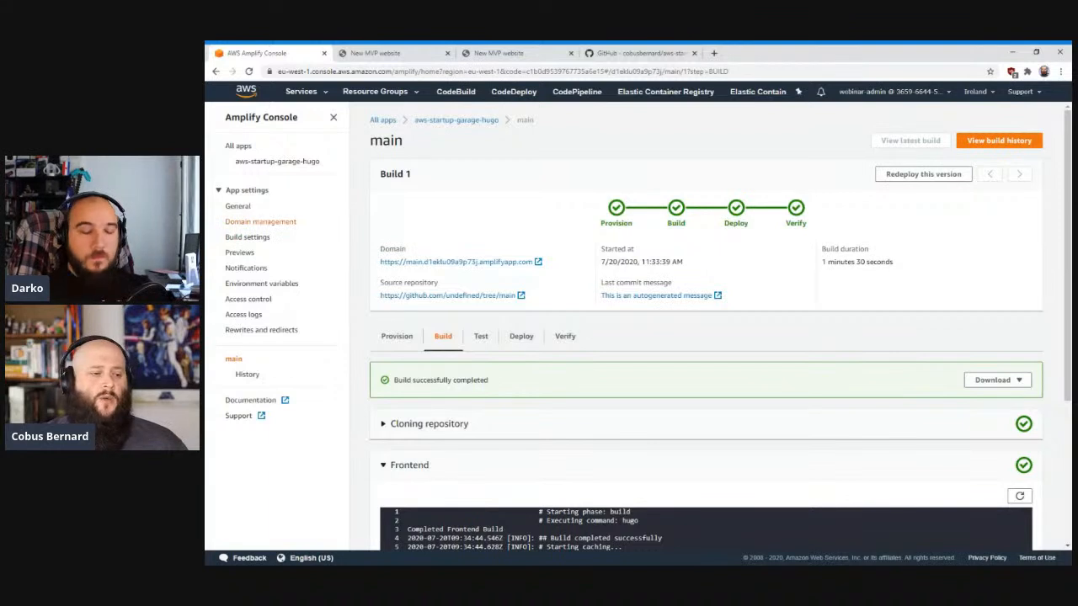
pyautogui.click(286, 222)
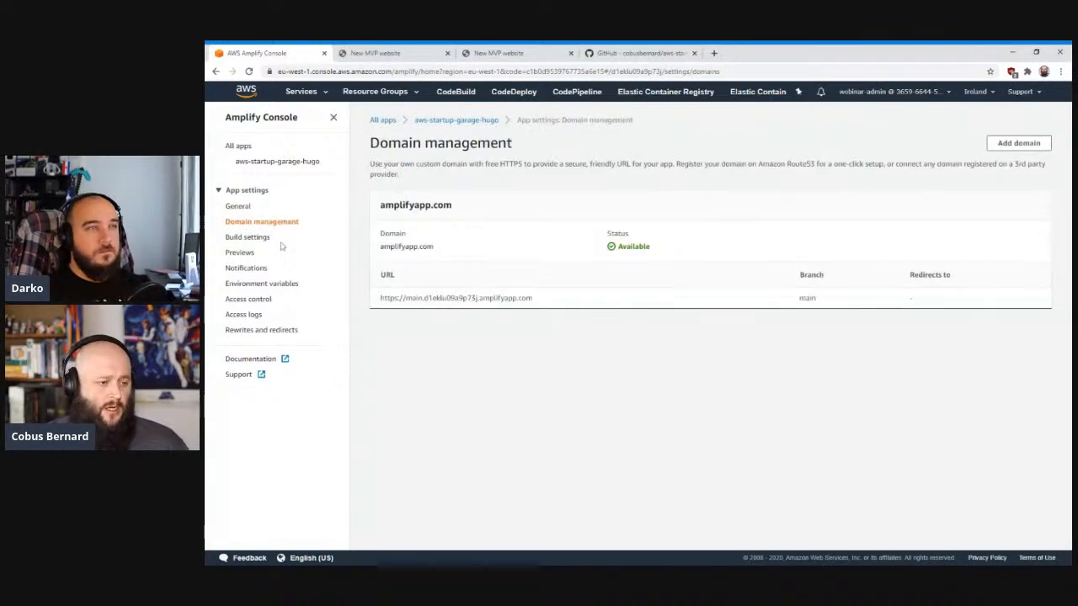
pyautogui.click(1020, 144)
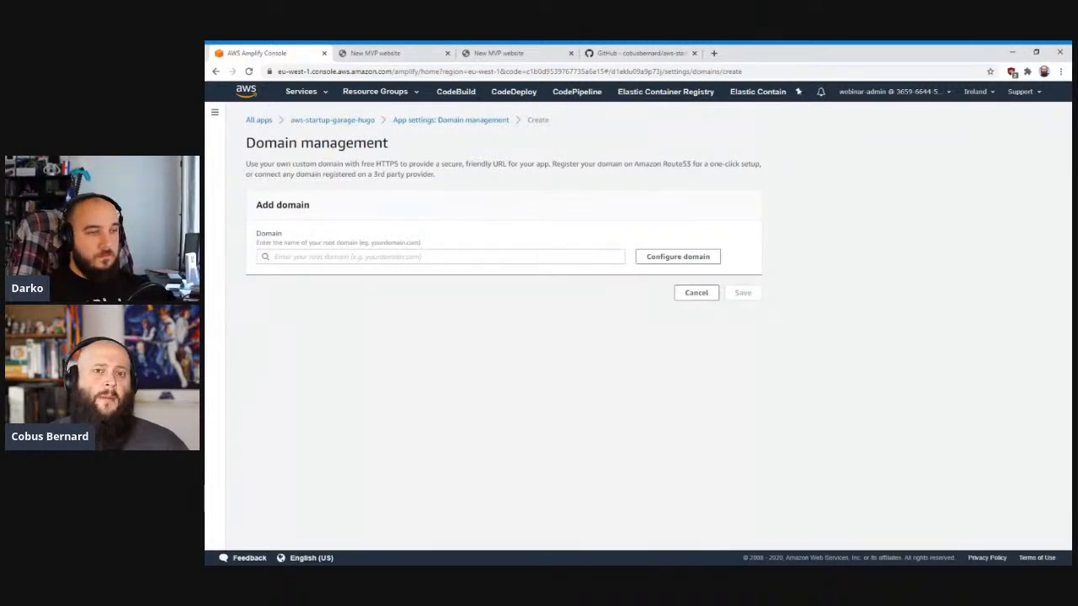
pyautogui.click(368, 257)
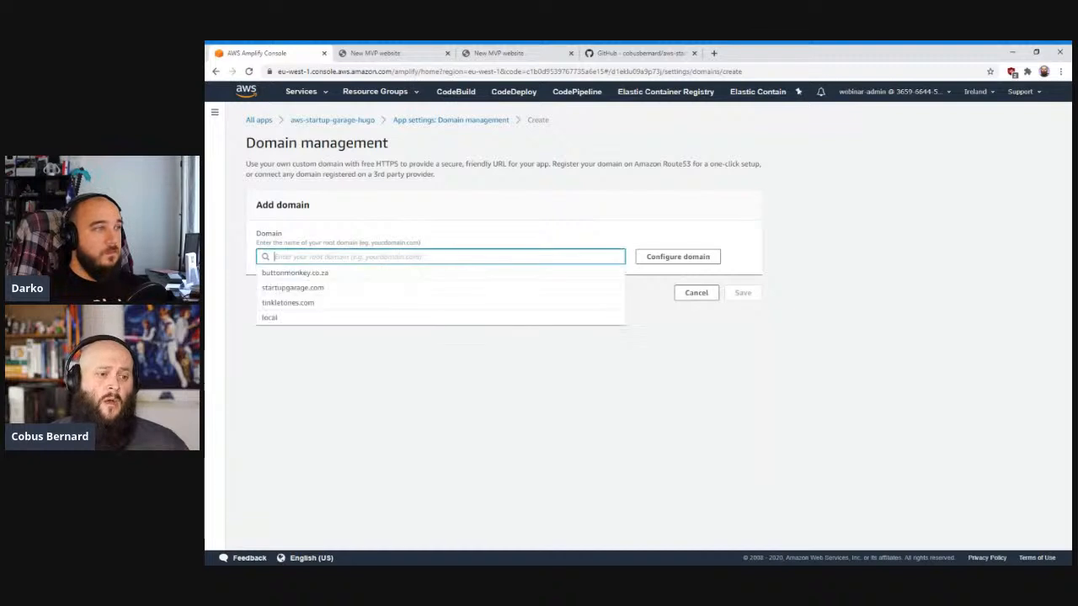
pyautogui.click(369, 277)
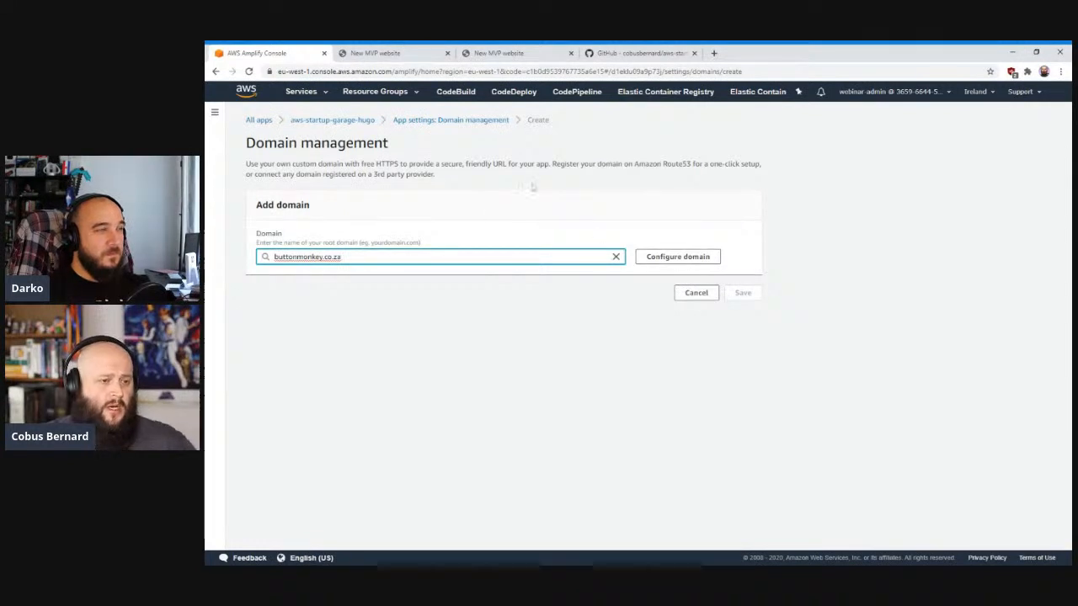
# Open Route 53 in a separate browser tab and view the record sets of the buttonmonkey.co.za hosted zone
pyautogui.click(305, 92)
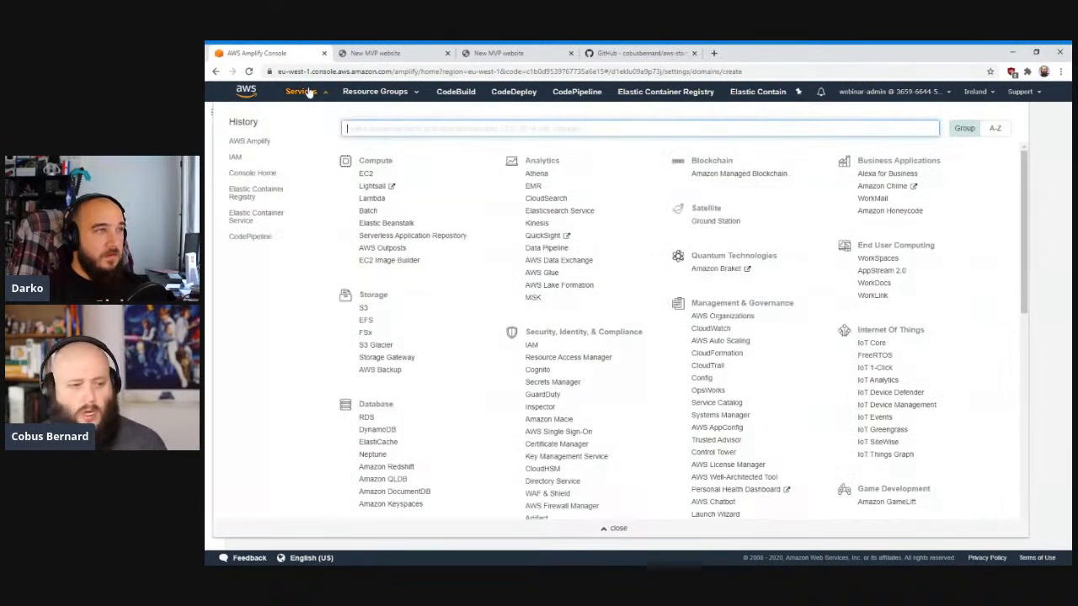
pyautogui.write('route')
pyautogui.middleClick(412, 162)
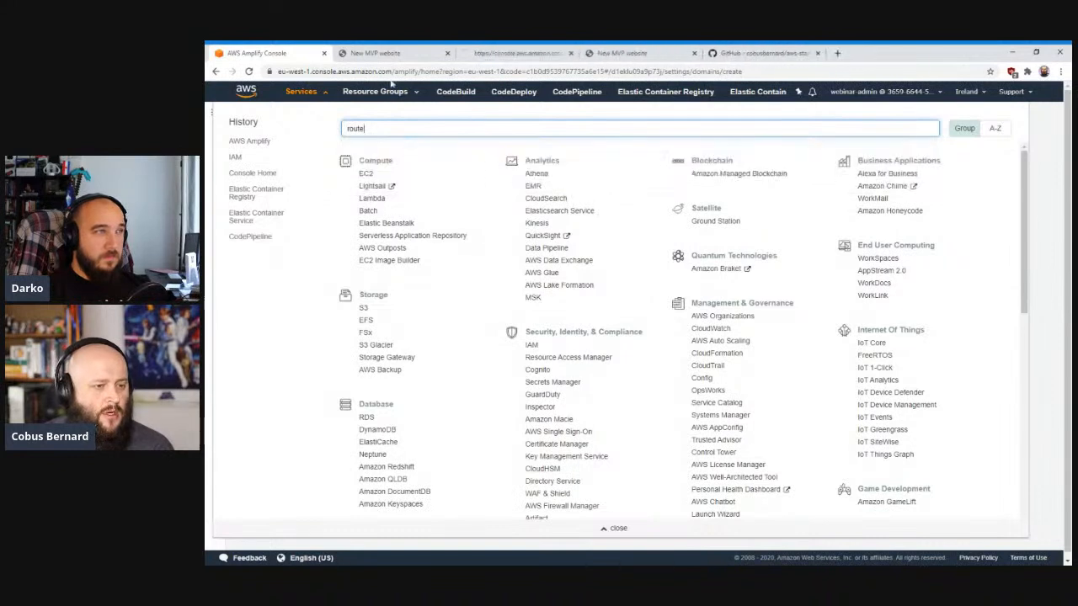
pyautogui.click(512, 53)
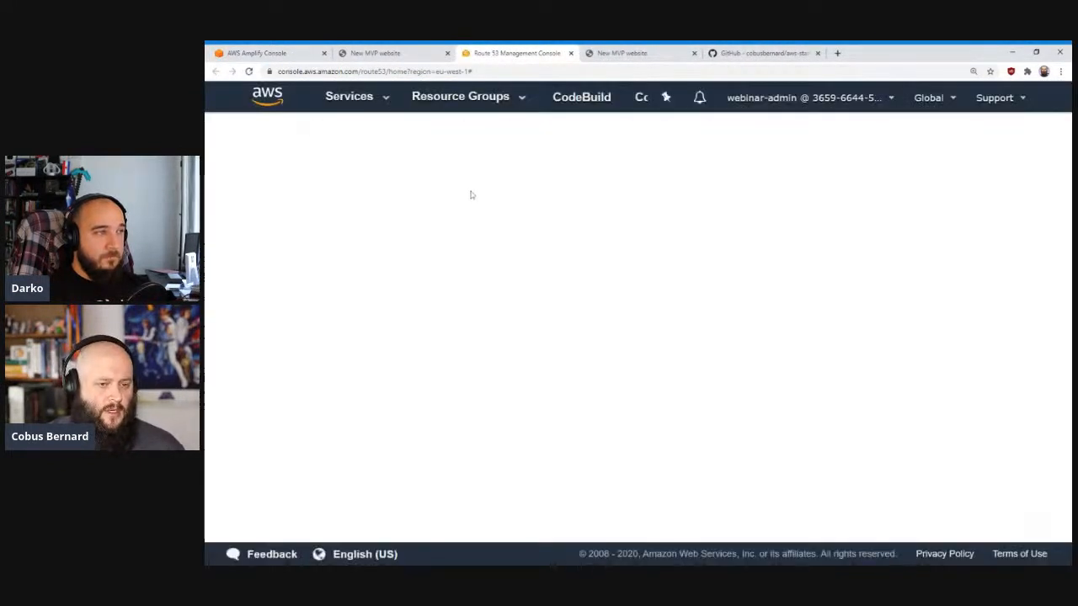
pyautogui.click(294, 176)
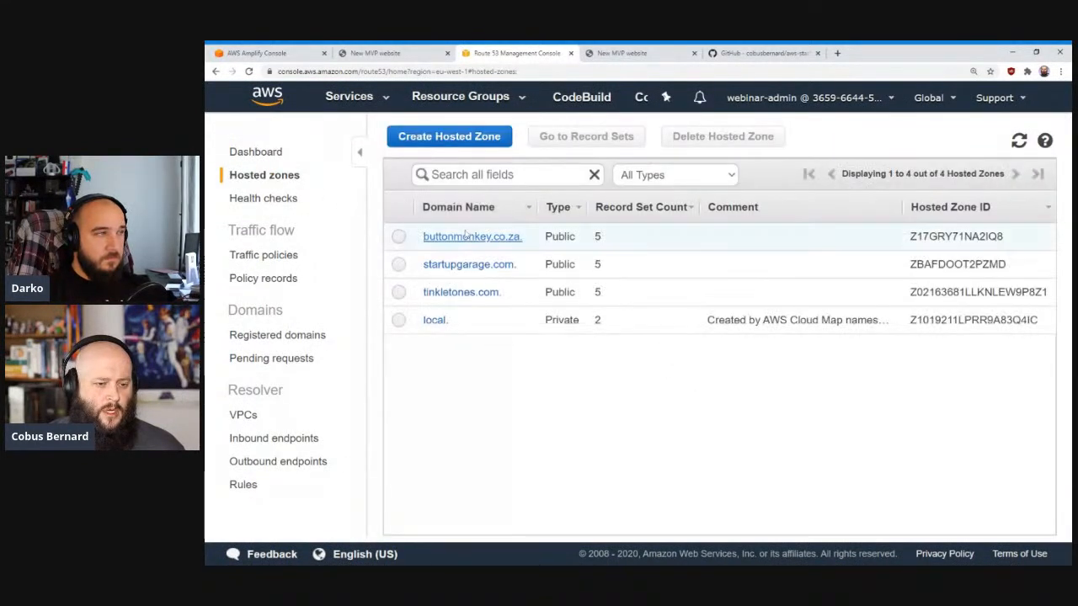
pyautogui.click(465, 237)
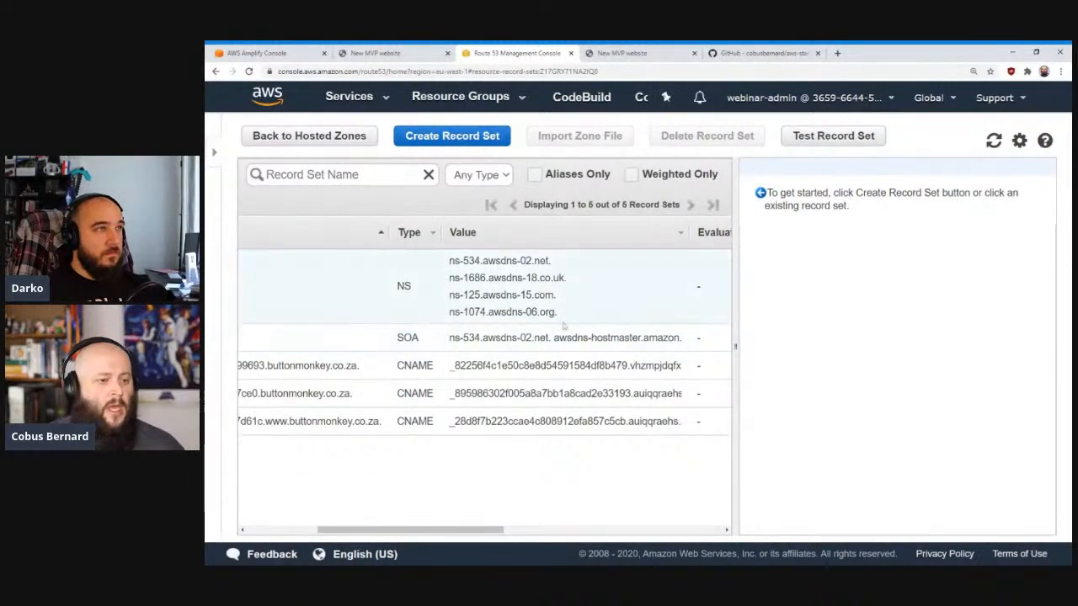
pyautogui.moveTo(413, 540); pyautogui.dragTo(242, 537)
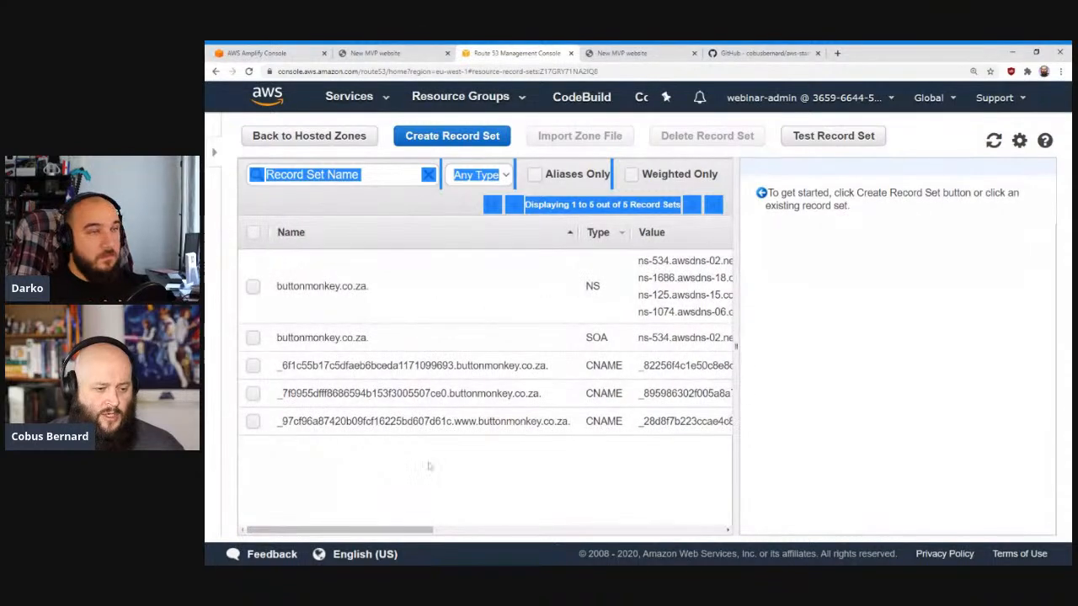
# Compare the details of the first two CNAME validation records in the buttonmonkey.co.za zone
pyautogui.click(421, 369)
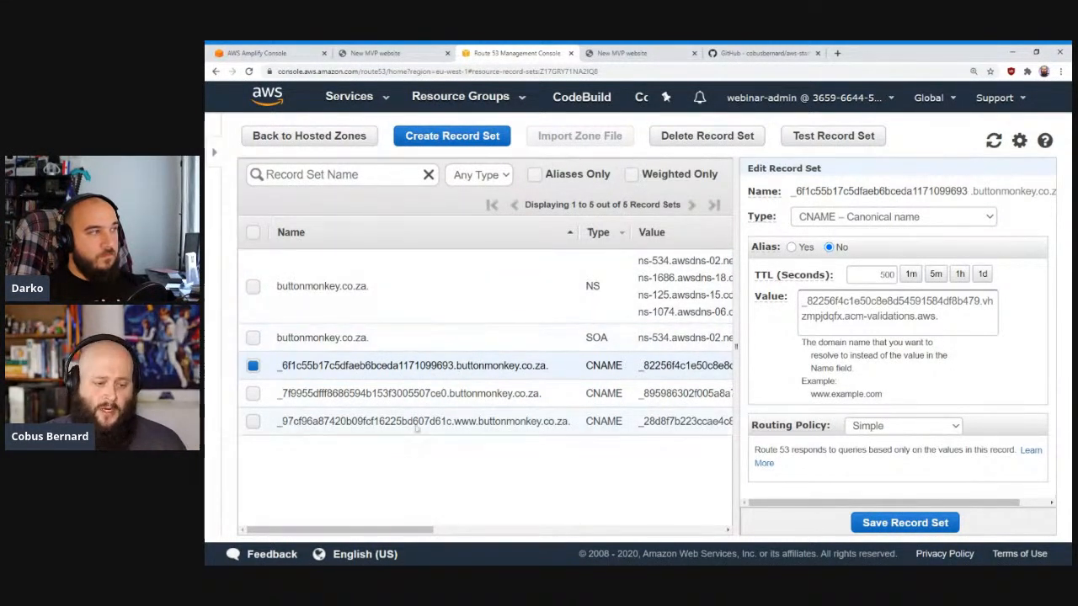
pyautogui.click(530, 400)
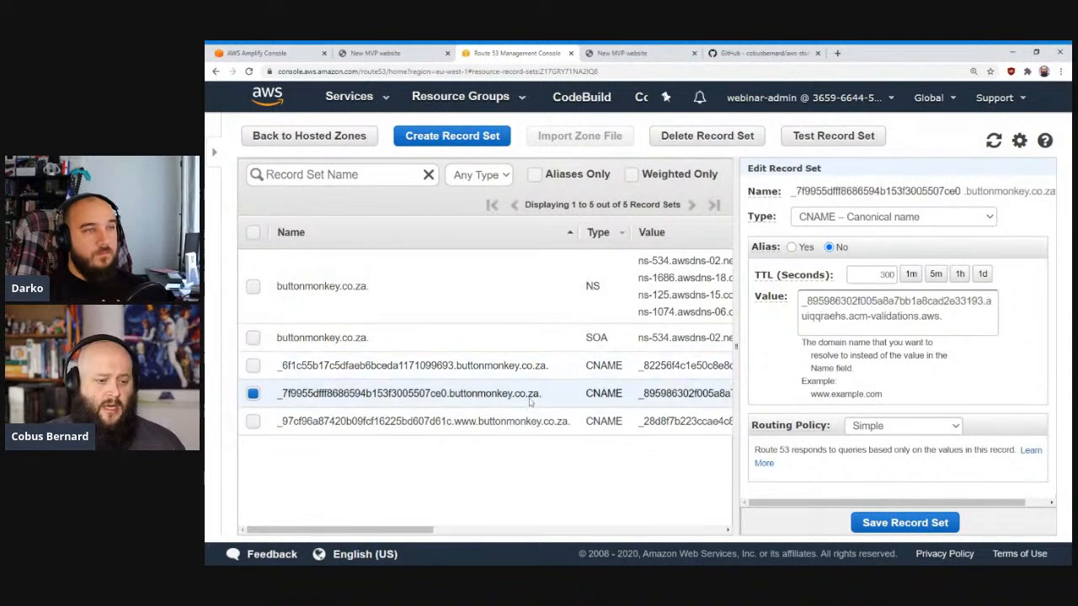
pyautogui.click(527, 372)
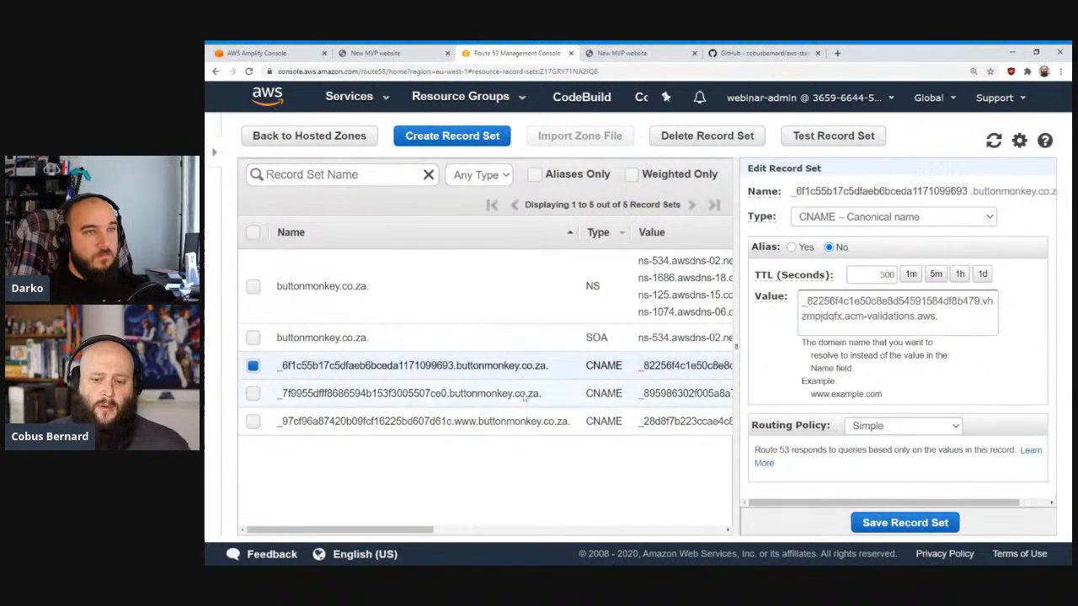
pyautogui.click(524, 400)
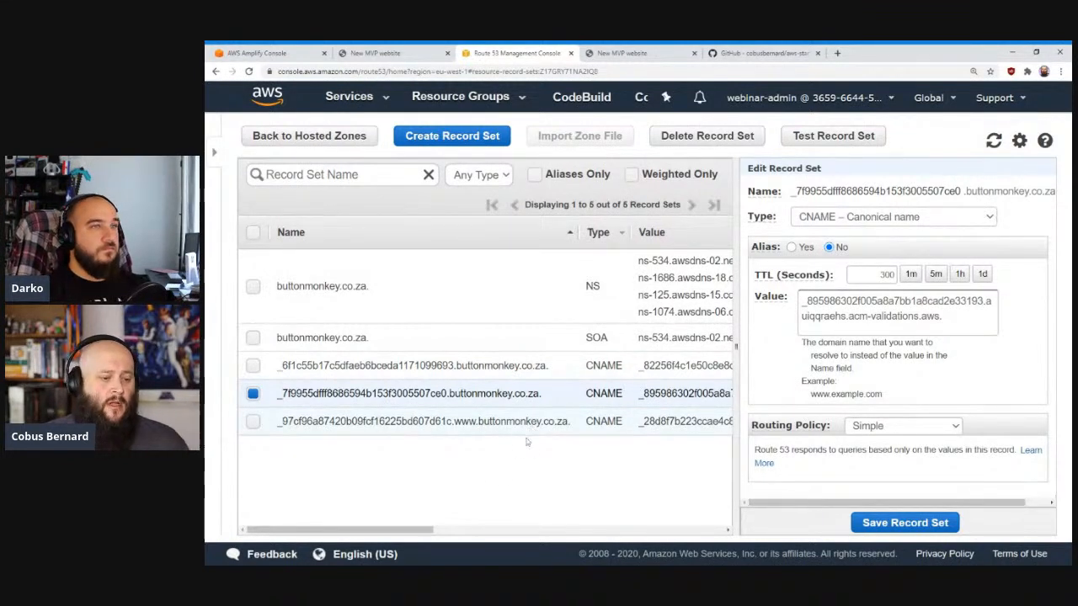
pyautogui.moveTo(416, 529)
pyautogui.mouseDown()
pyautogui.moveTo(525, 543)
pyautogui.moveTo(404, 539)
pyautogui.mouseUp()
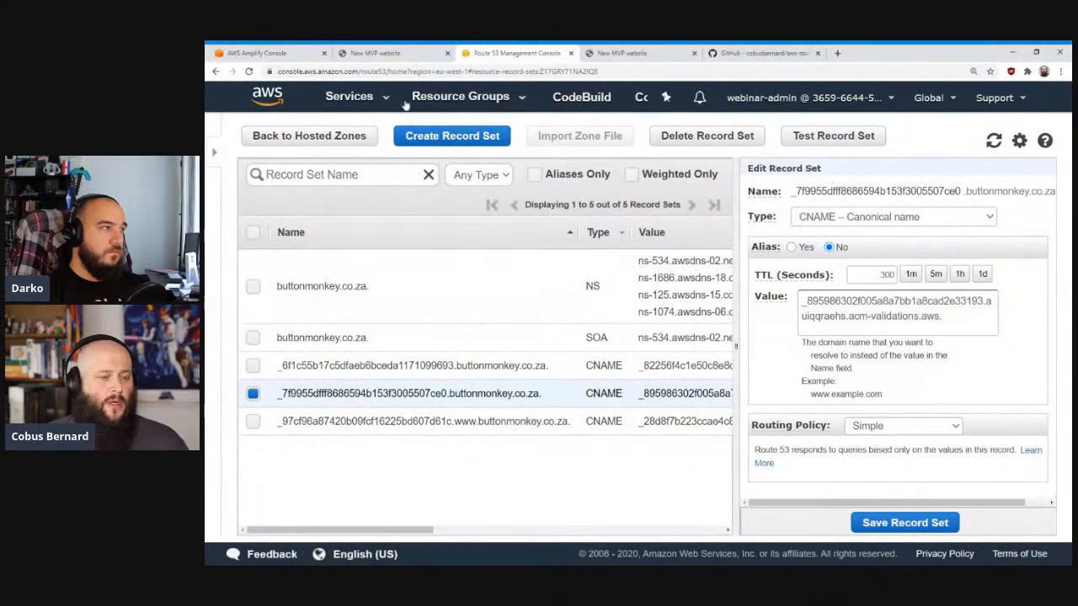
# Return to the Amplify Console and configure the buttonmonkey.co.za domain to display its subdomain settings
pyautogui.click(268, 53)
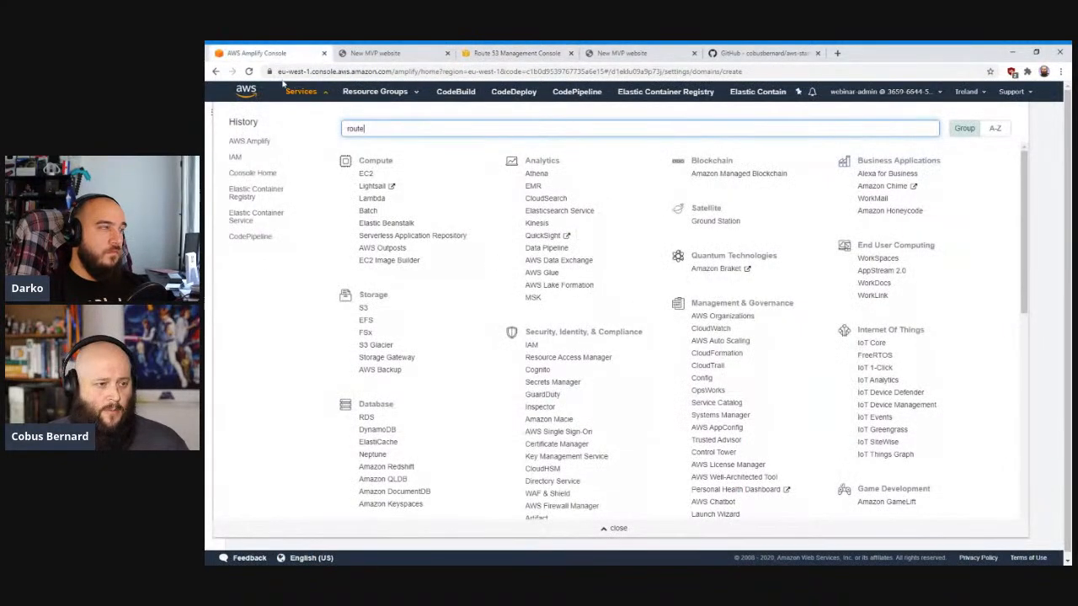
pyautogui.click(285, 82)
pyautogui.click(667, 260)
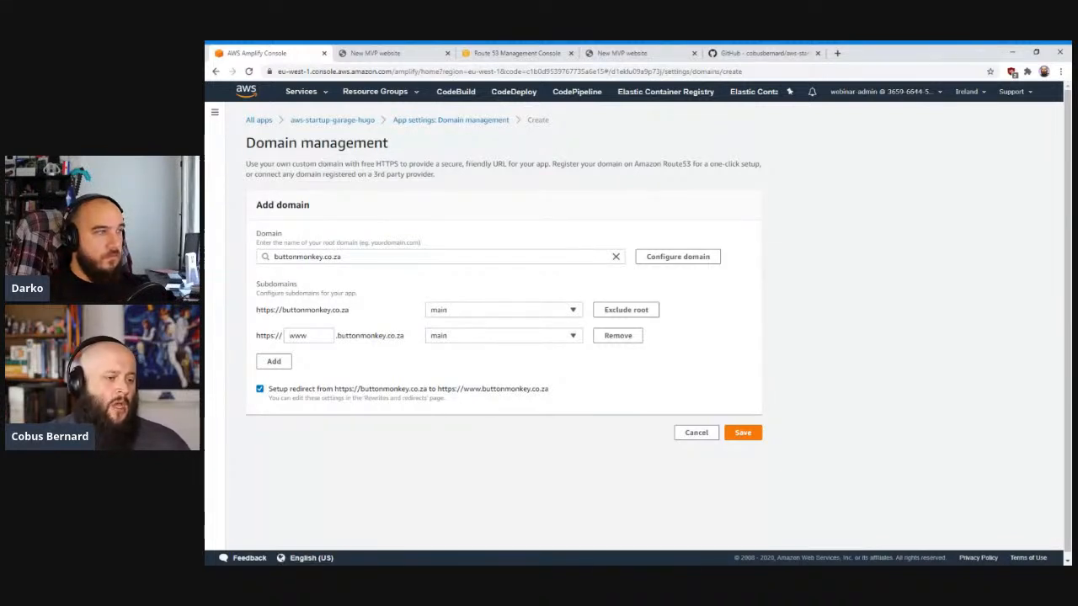
pyautogui.click(274, 362)
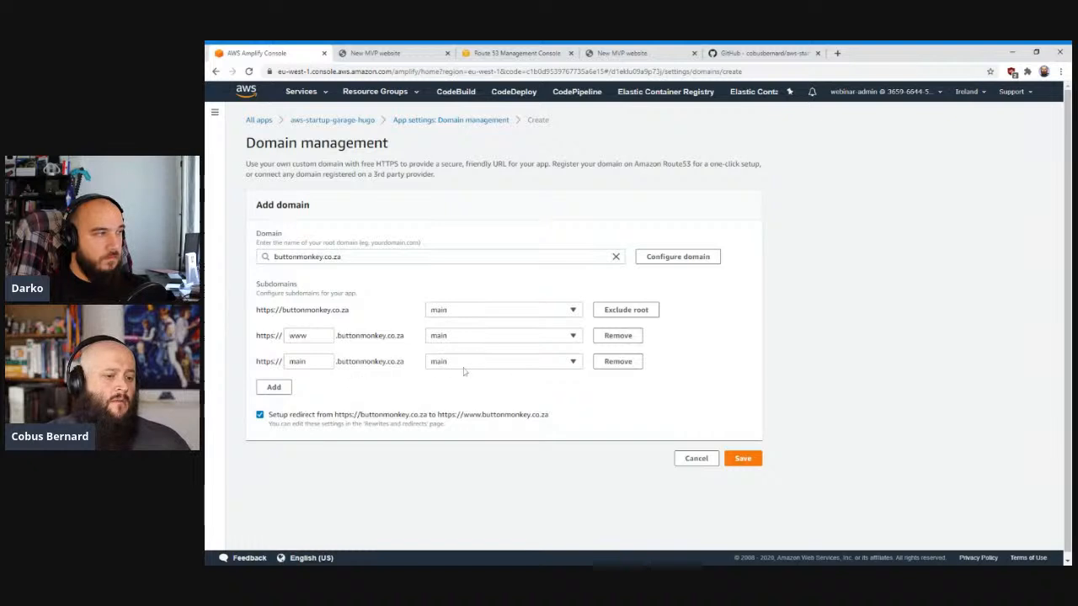
pyautogui.click(436, 362)
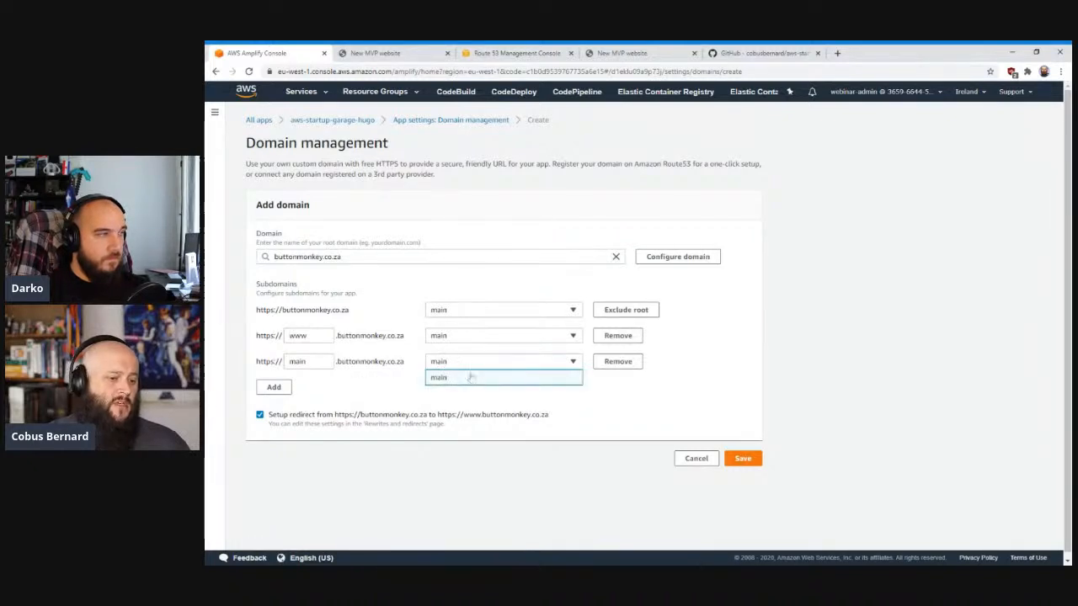
pyautogui.click(376, 384)
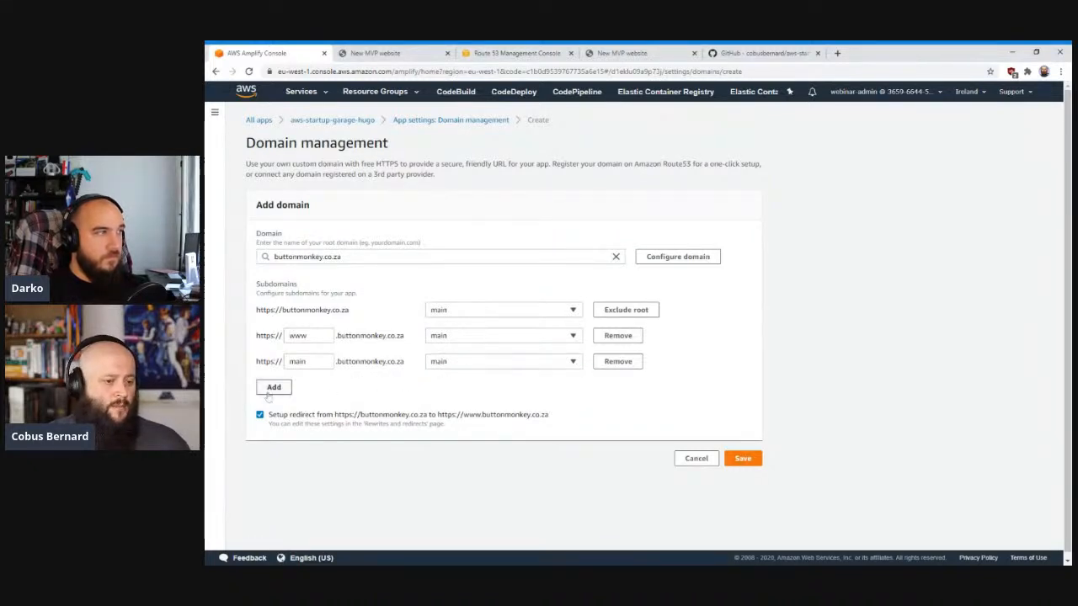
pyautogui.click(623, 363)
# Save the buttonmonkey.co.za domain setup with the root and www addresses mapped to the main branch
pyautogui.click(743, 432)
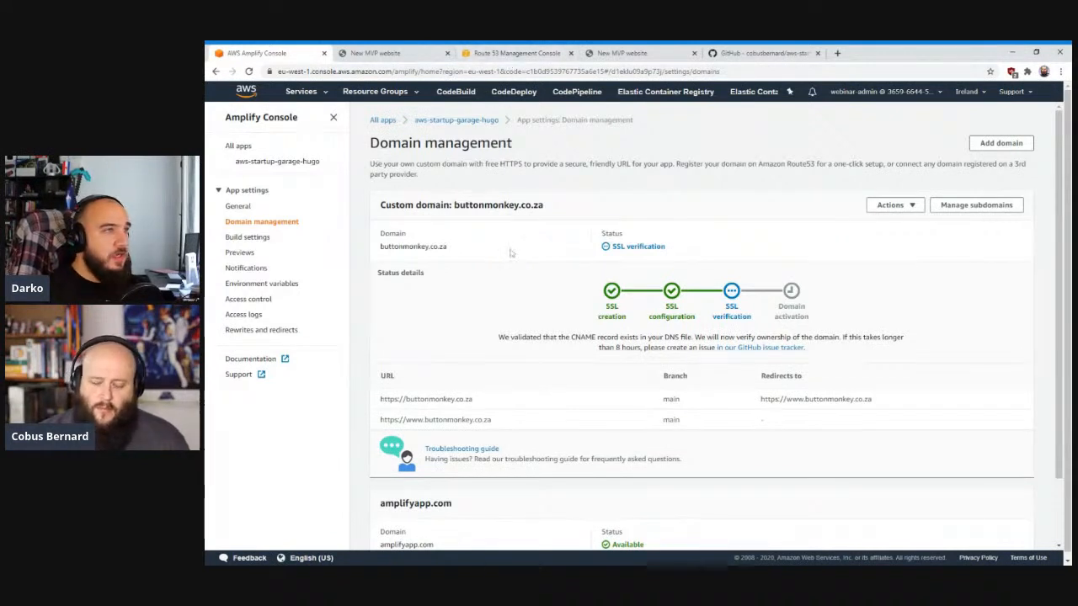
pyautogui.click(255, 565)
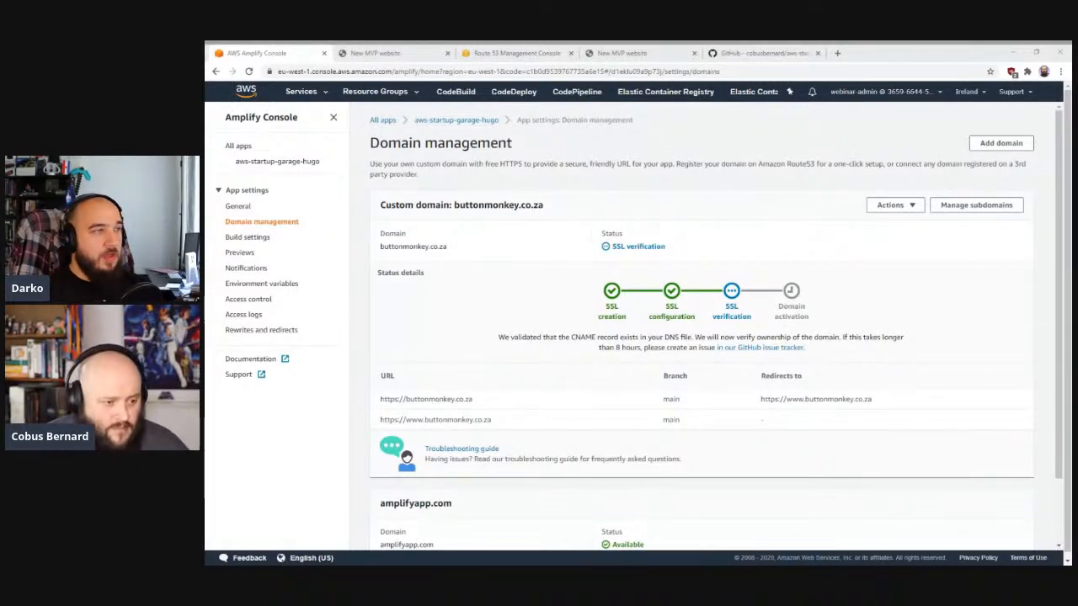
pyautogui.click(355, 517)
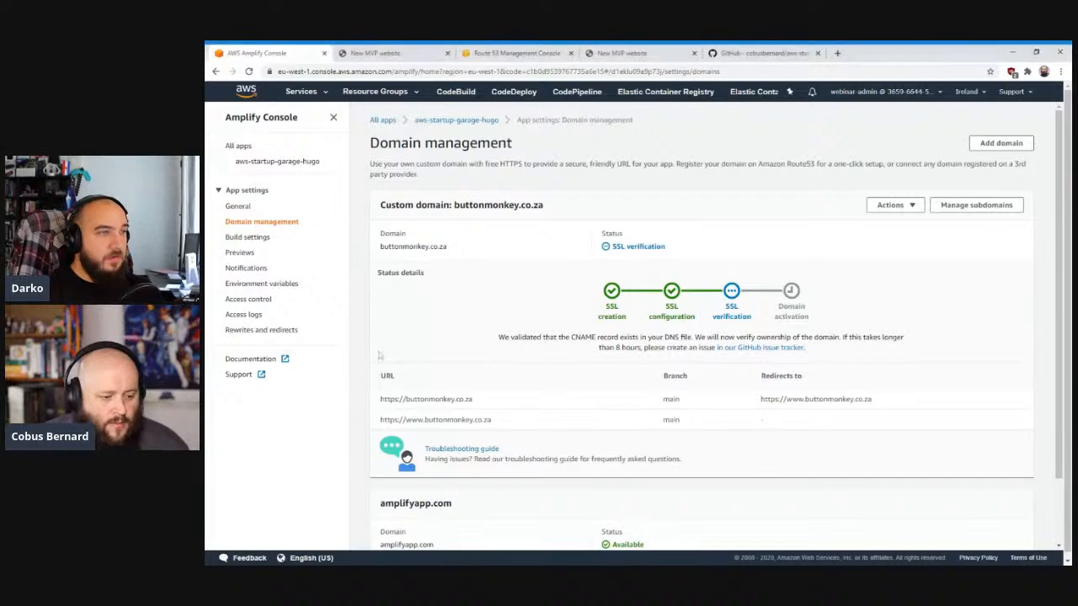
# Search the web for "buy ssl certificate" in a new browser tab and close that tab after viewing the offers
pyautogui.hotkey('ctrl', 't')
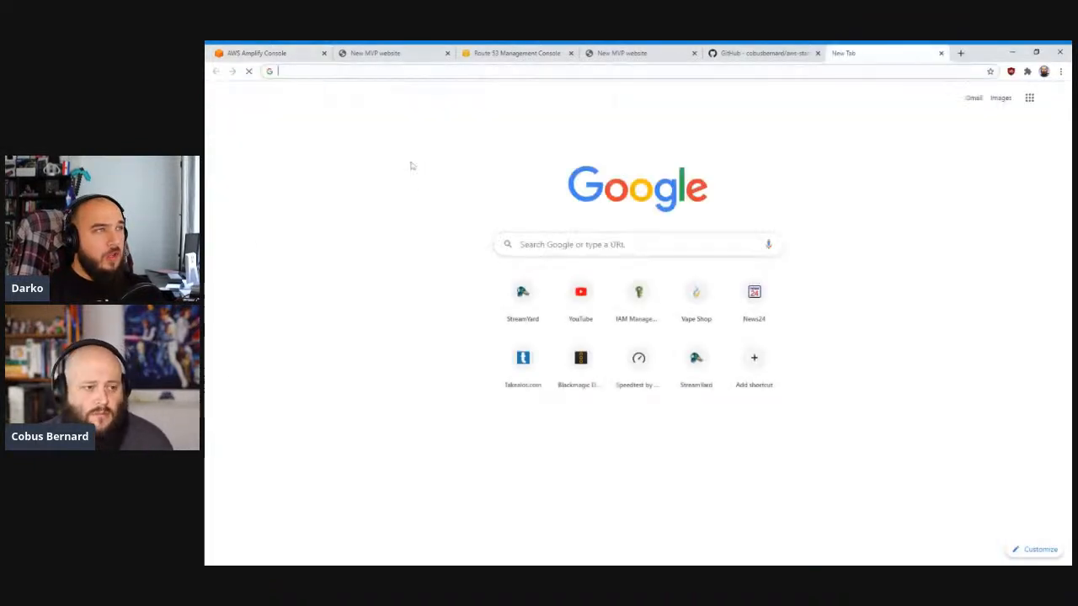
pyautogui.write('buy ssl certificate')
pyautogui.press('Return')
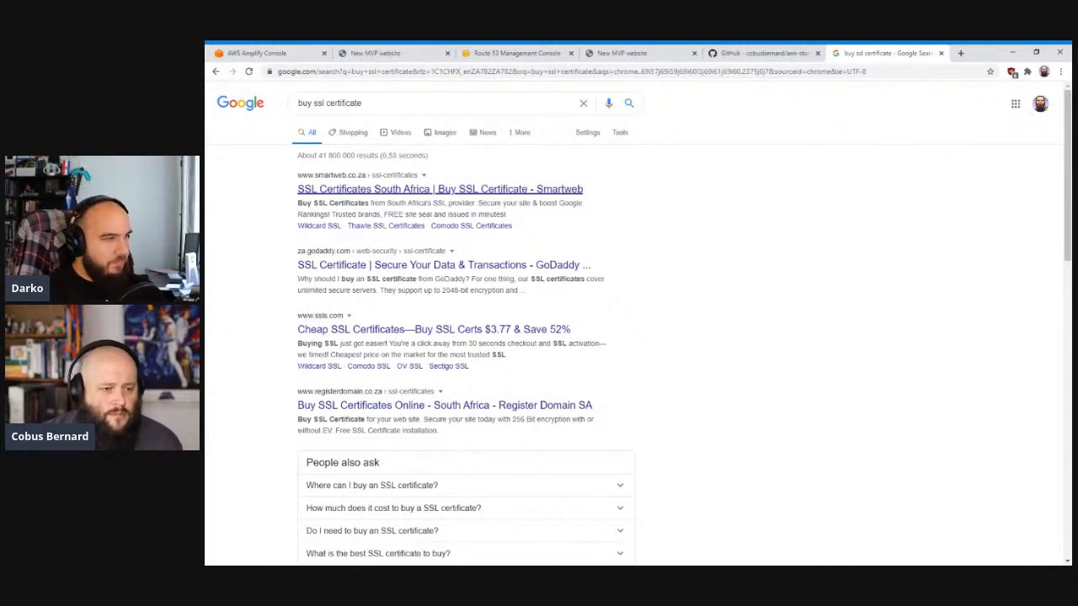
pyautogui.middleClick(868, 53)
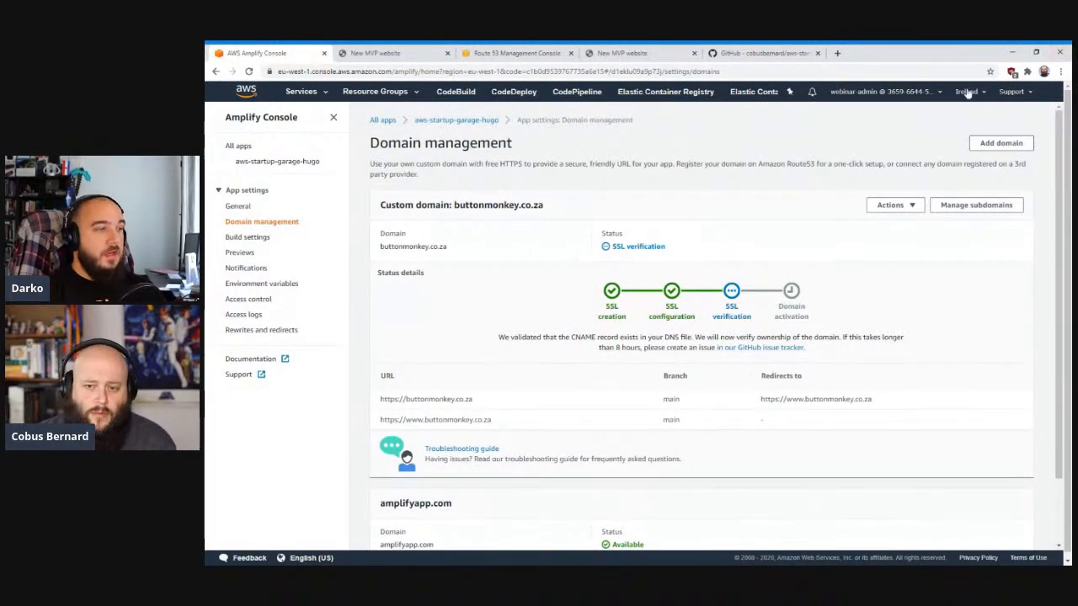
# Open the account's Billing & Cost Management Dashboard in a separate browser tab and switch to it
pyautogui.click(923, 93)
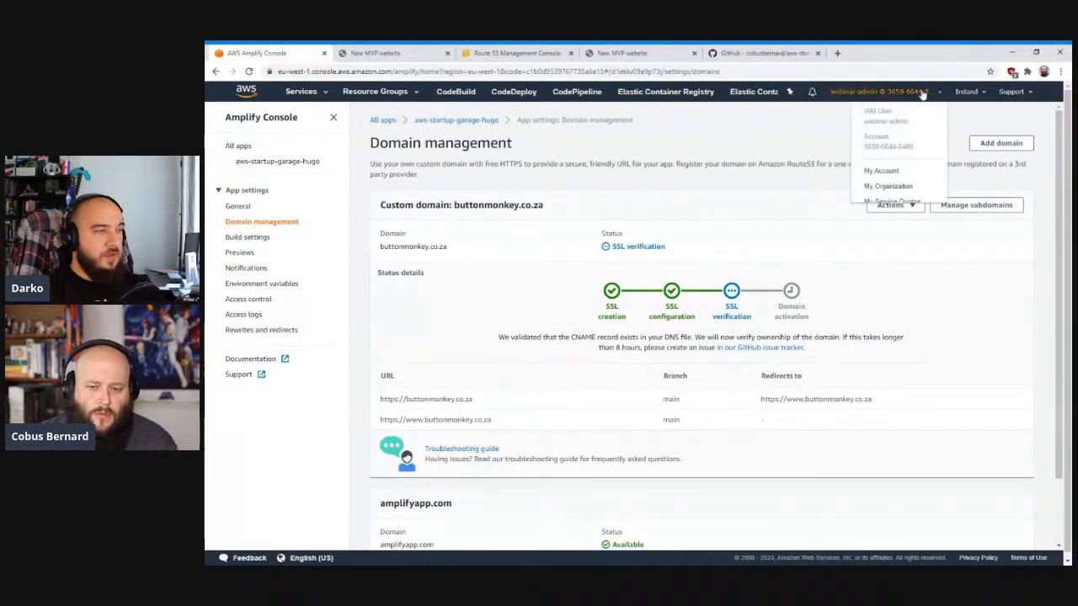
pyautogui.keyDown('ctrl'); pyautogui.click(885, 223); pyautogui.keyUp('ctrl')
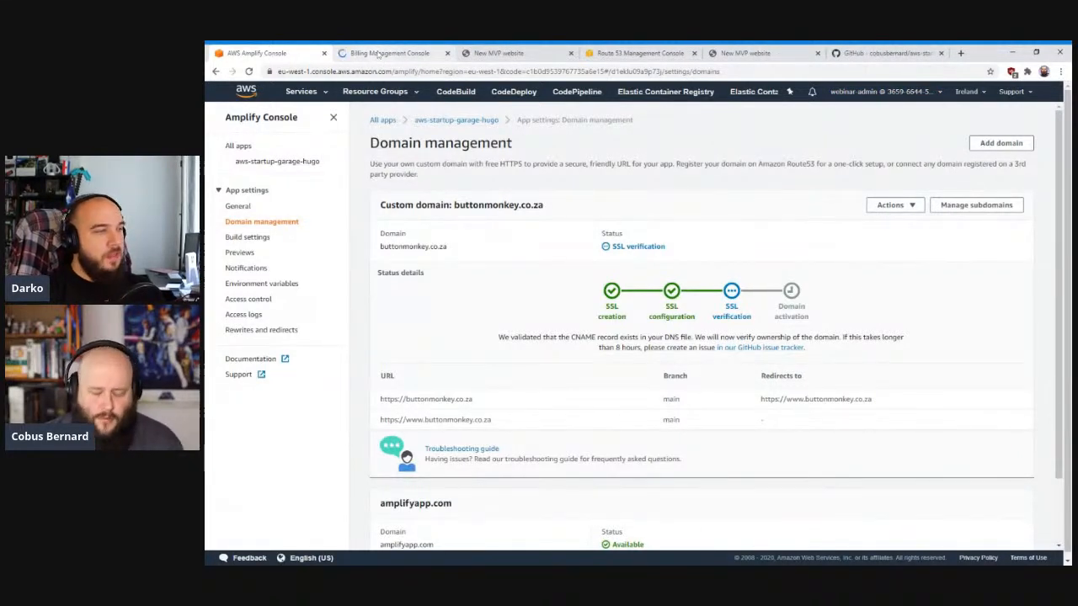
pyautogui.click(379, 54)
# Examine the spend summary chart, including last month's costs, and the month-to-date spend by service on the billing dashboard
pyautogui.scroll(-3, 660, 268)
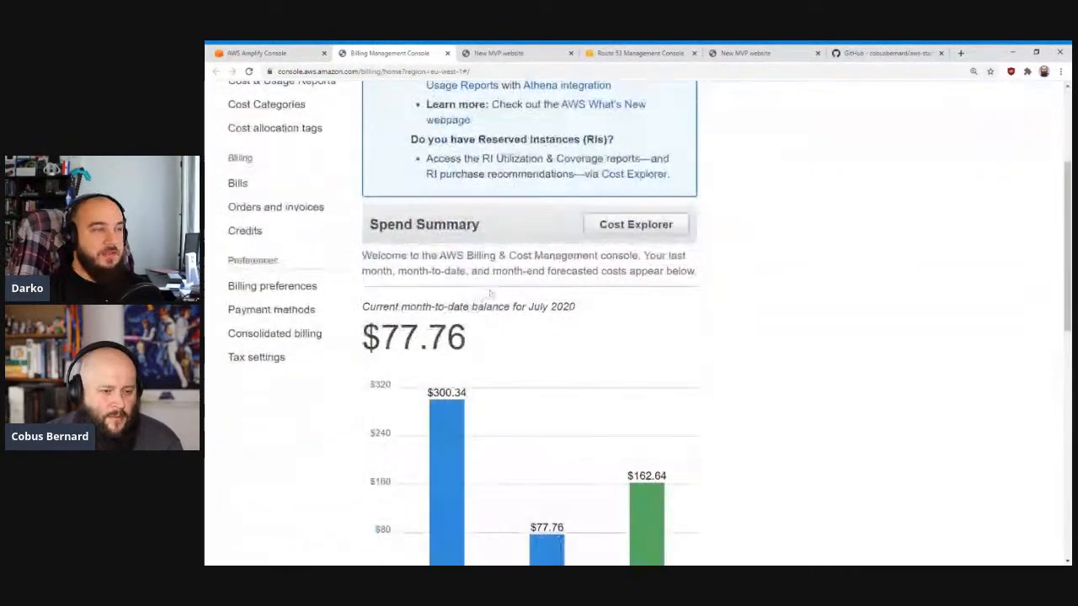
pyautogui.scroll(-1, 660, 267)
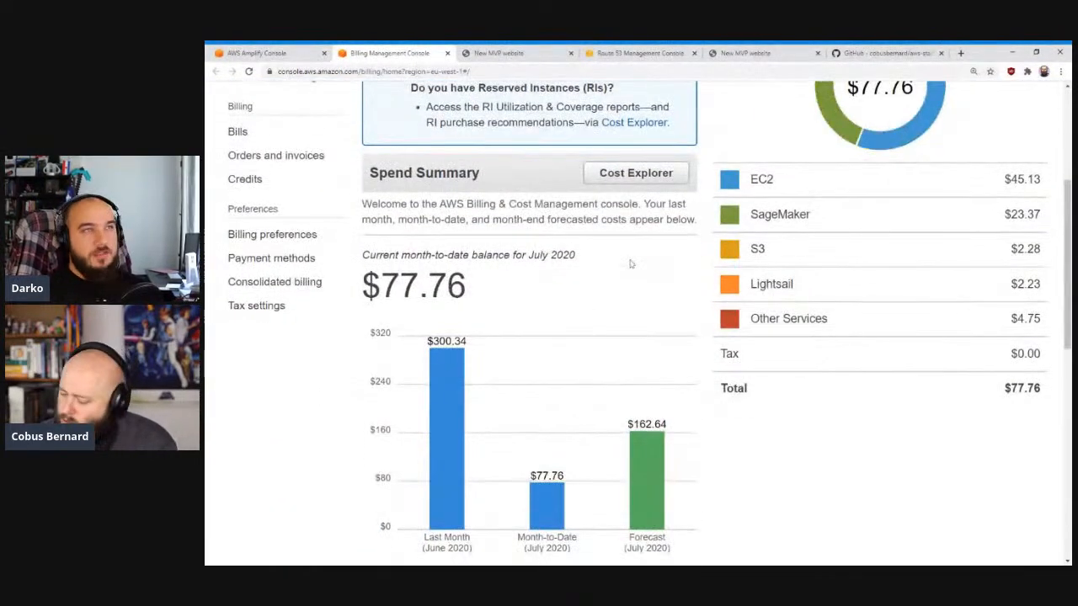
pyautogui.hotkey('ctrl', '-')
pyautogui.hotkey('ctrl', '-')
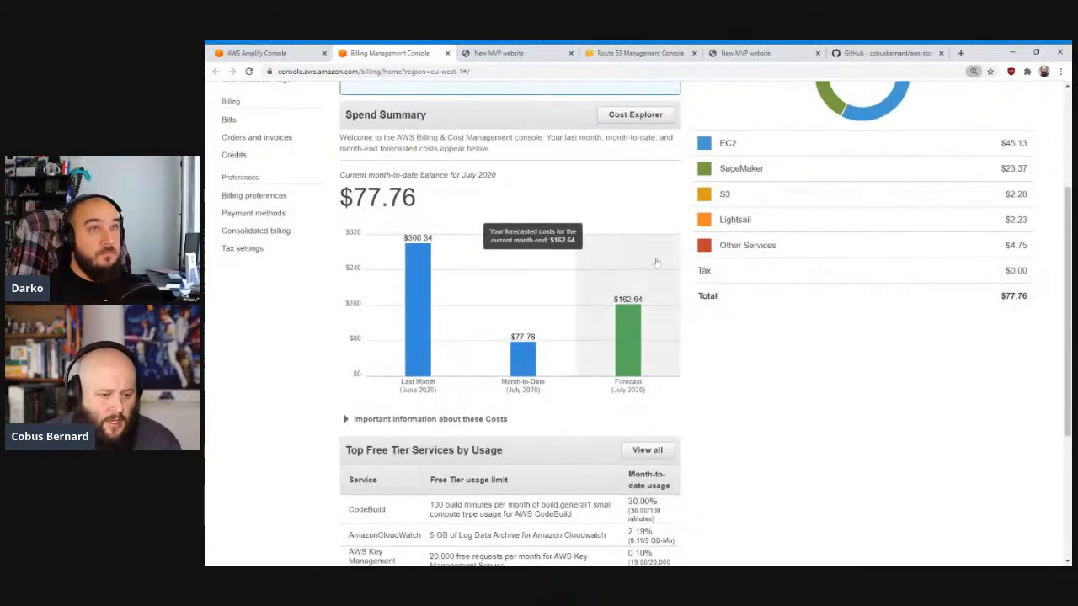
pyautogui.scroll(1, 655, 266)
pyautogui.hotkey('ctrl', '-')
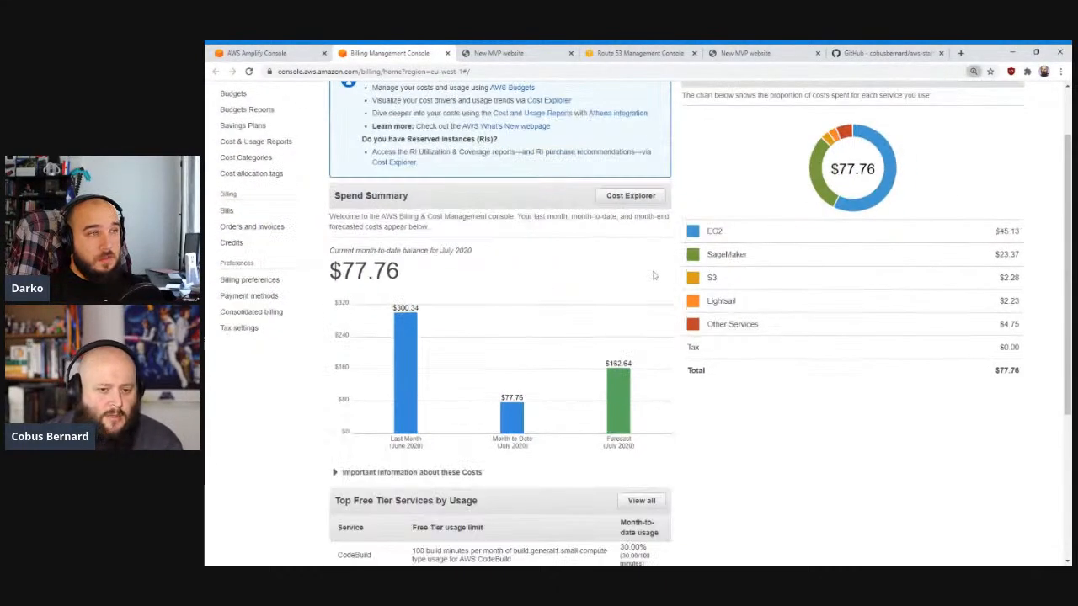
pyautogui.scroll(2, 654, 275)
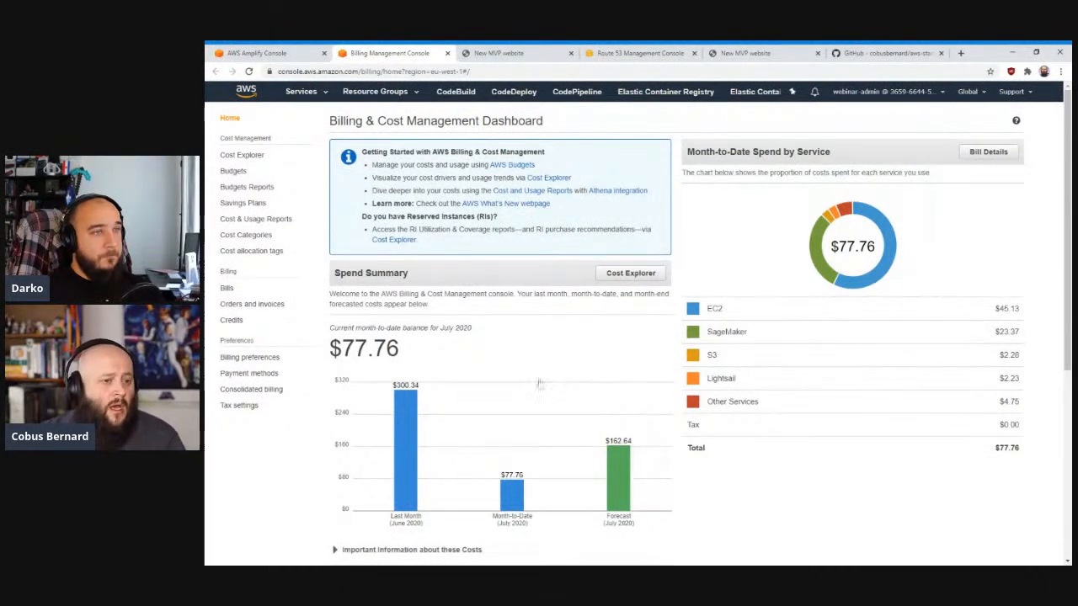
pyautogui.scroll(-3, 455, 391)
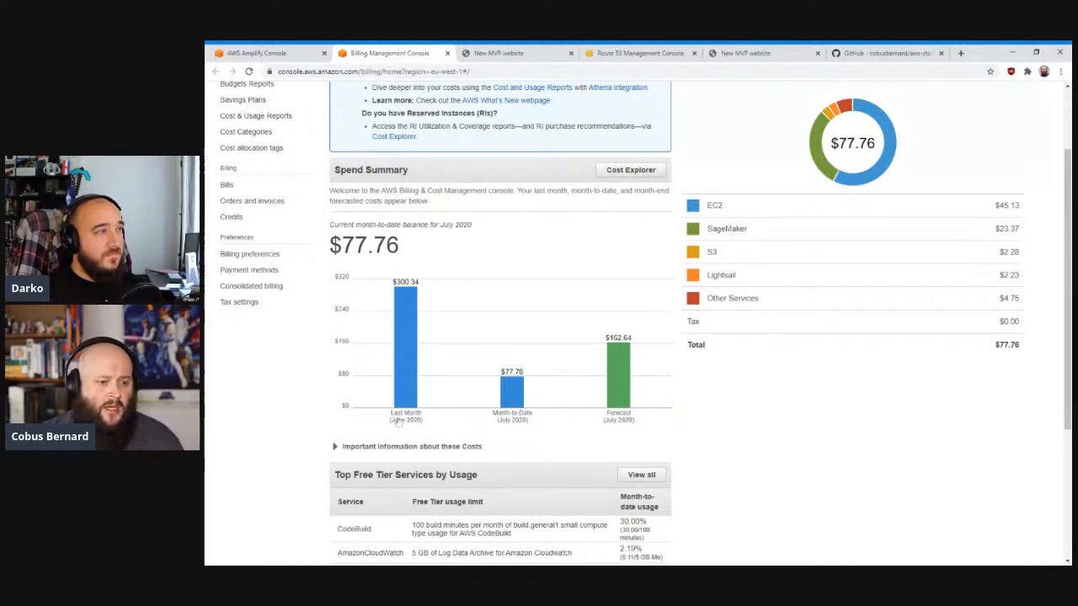
pyautogui.moveTo(393, 360)
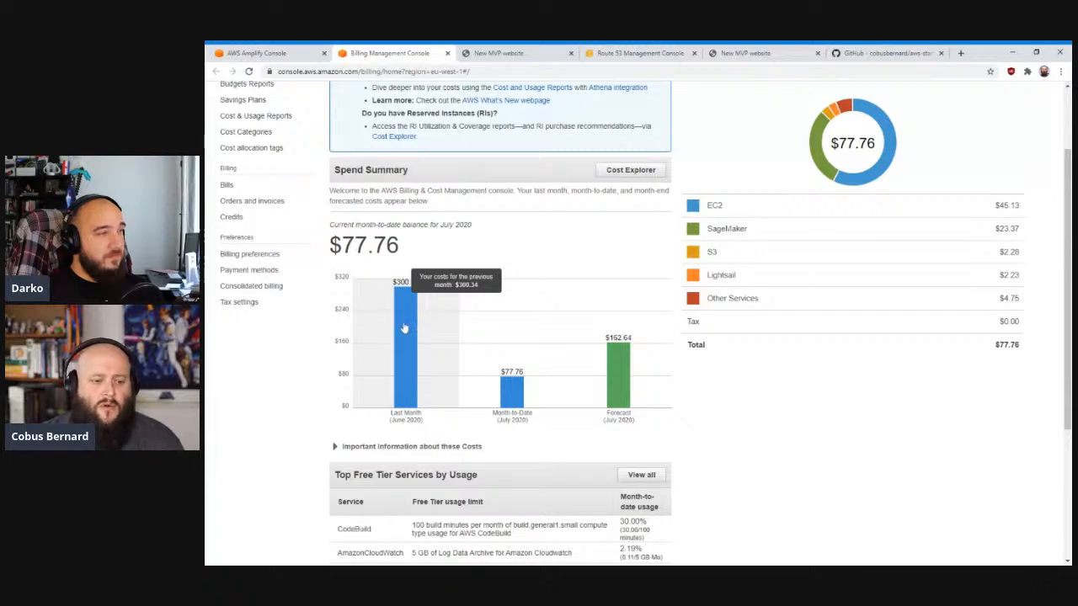
pyautogui.scroll(1, 413, 288)
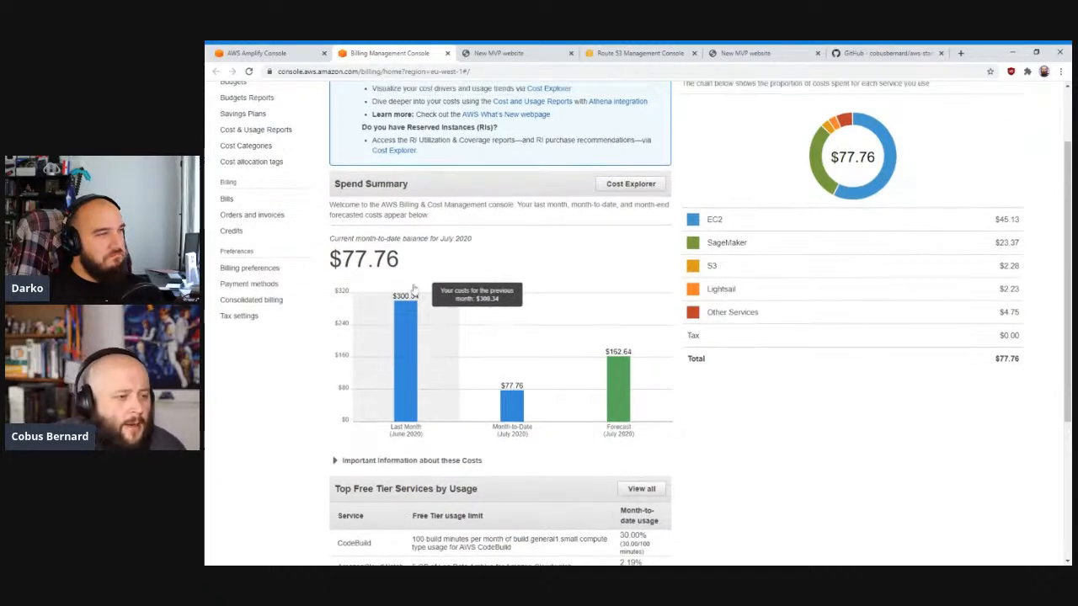
pyautogui.scroll(2, 412, 288)
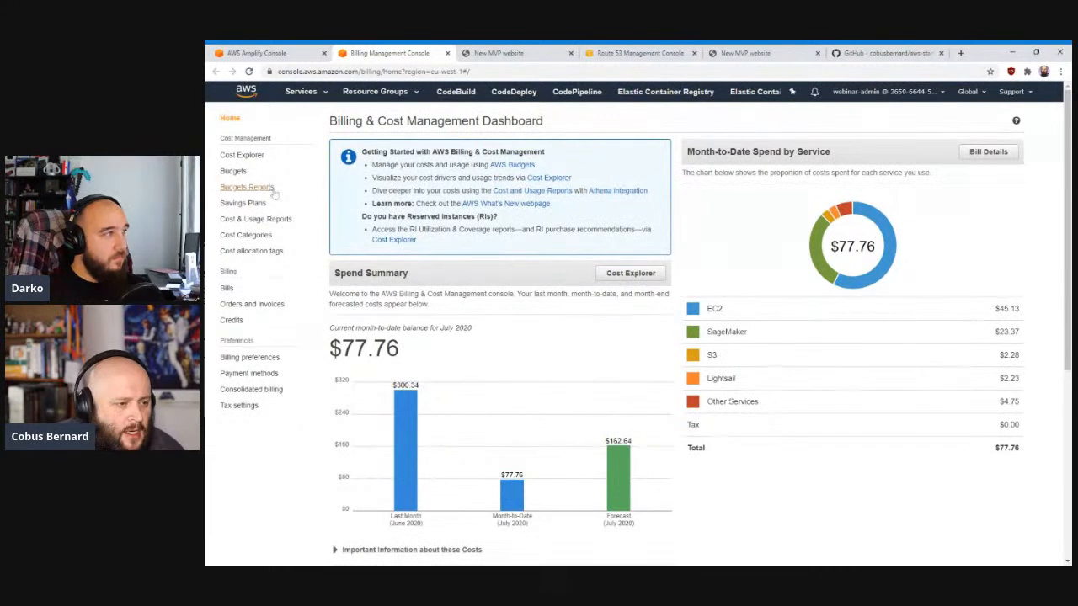
# Launch Cost Explorer from the billing console, open the detailed daily cost view and skip the welcome tour
pyautogui.click(269, 223)
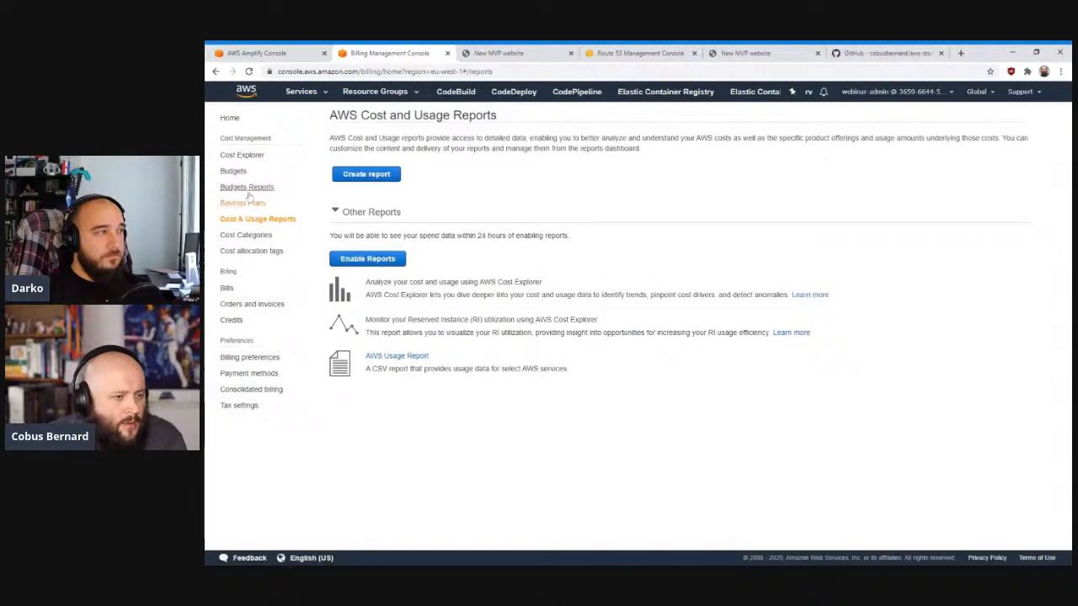
pyautogui.click(241, 157)
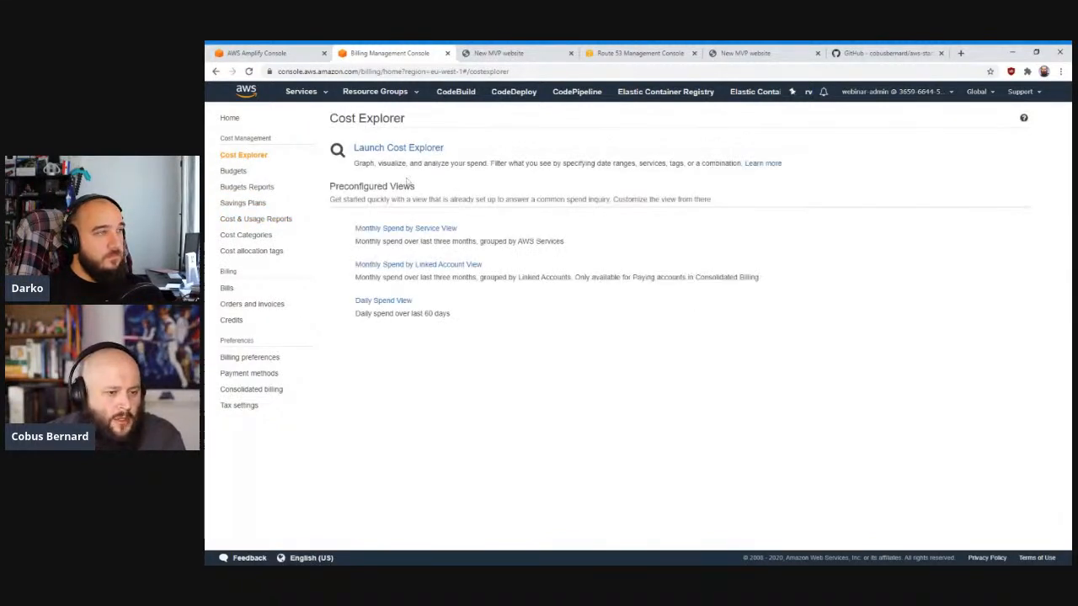
pyautogui.click(398, 148)
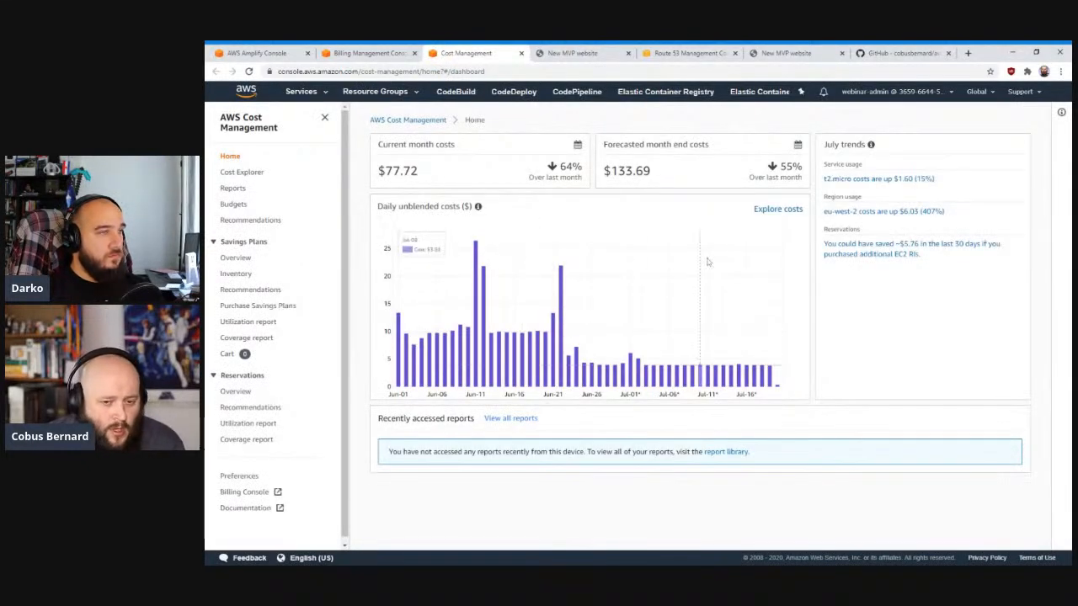
pyautogui.click(787, 214)
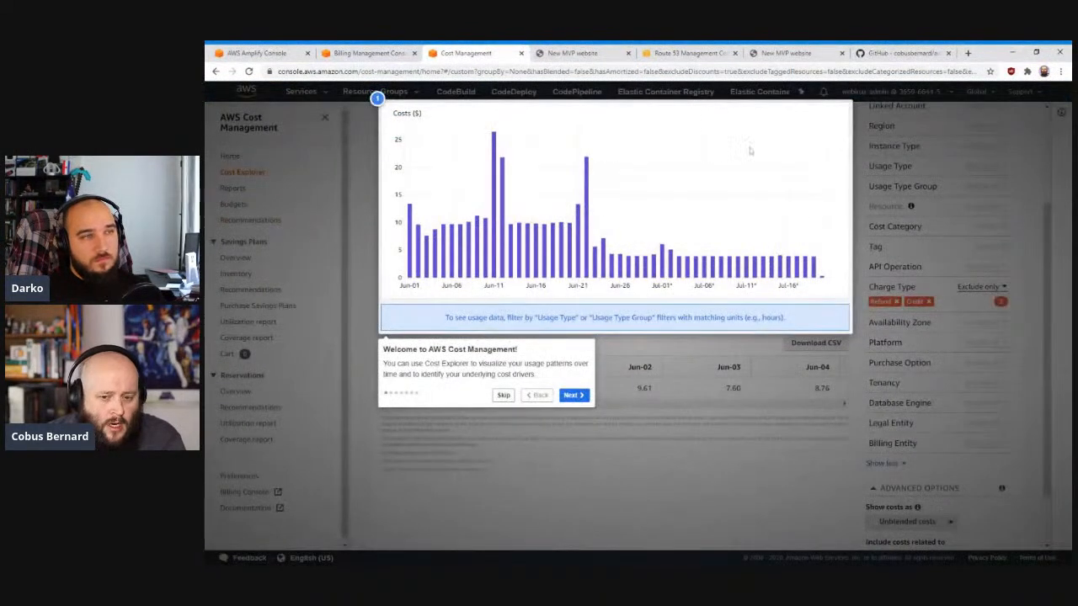
pyautogui.click(573, 397)
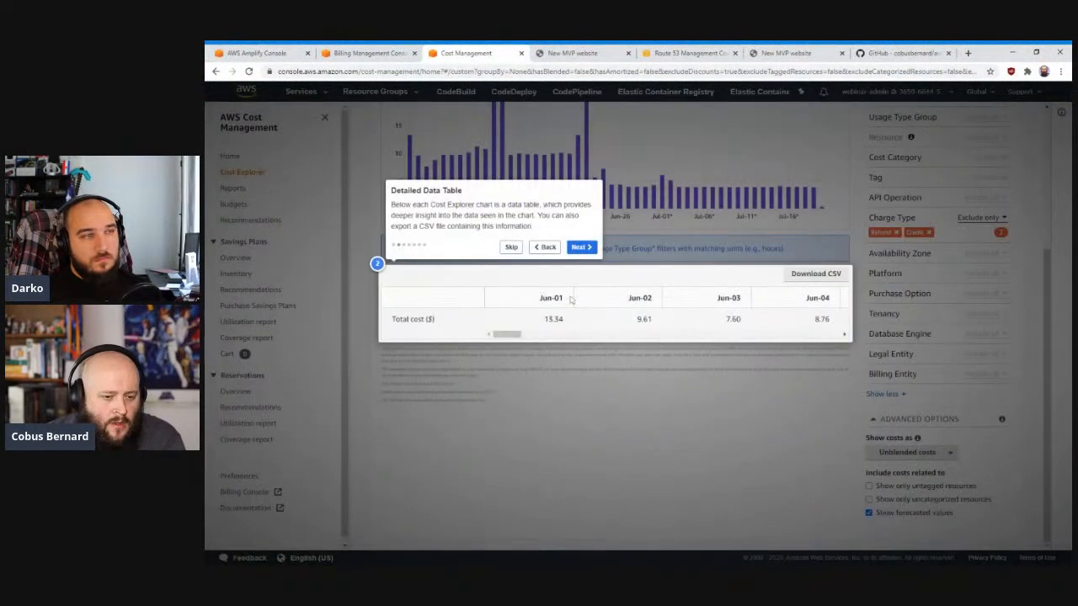
pyautogui.click(512, 246)
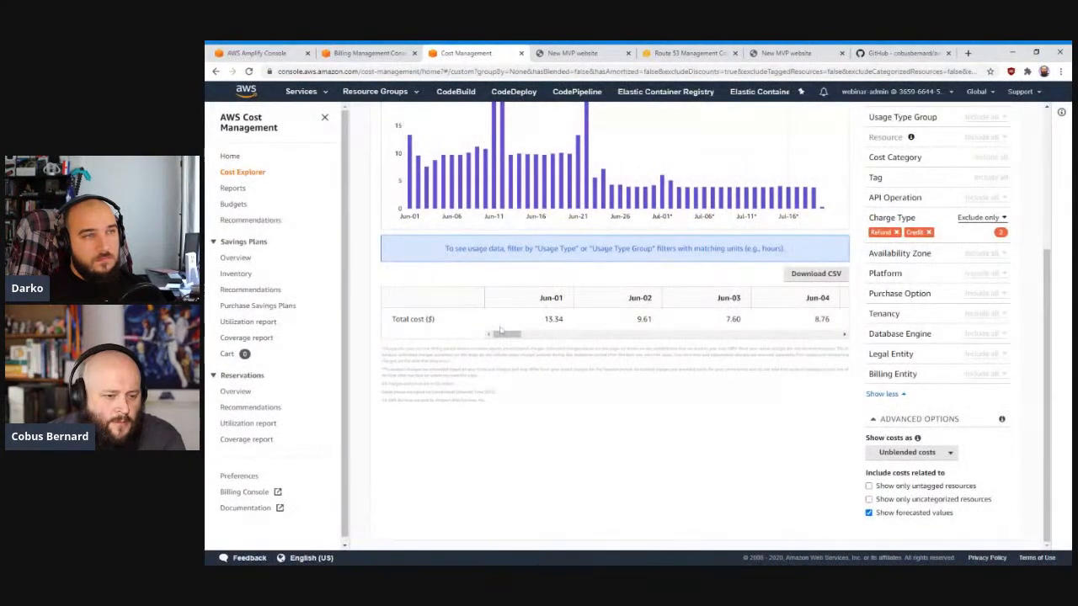
# Group the daily cost chart by Service
pyautogui.scroll(2, 469, 297)
pyautogui.scroll(1, 469, 297)
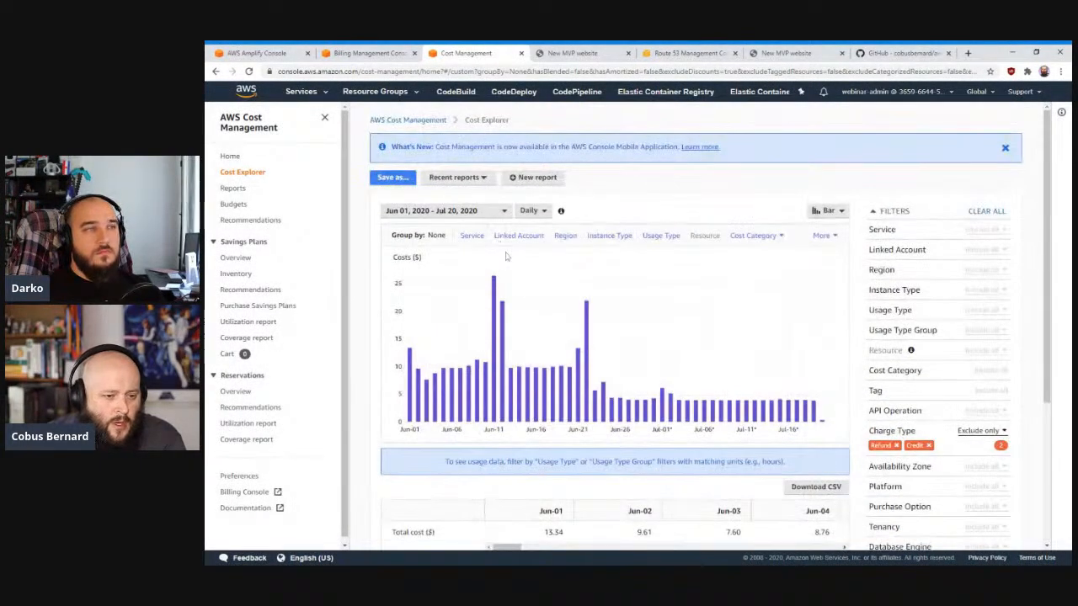
pyautogui.click(471, 236)
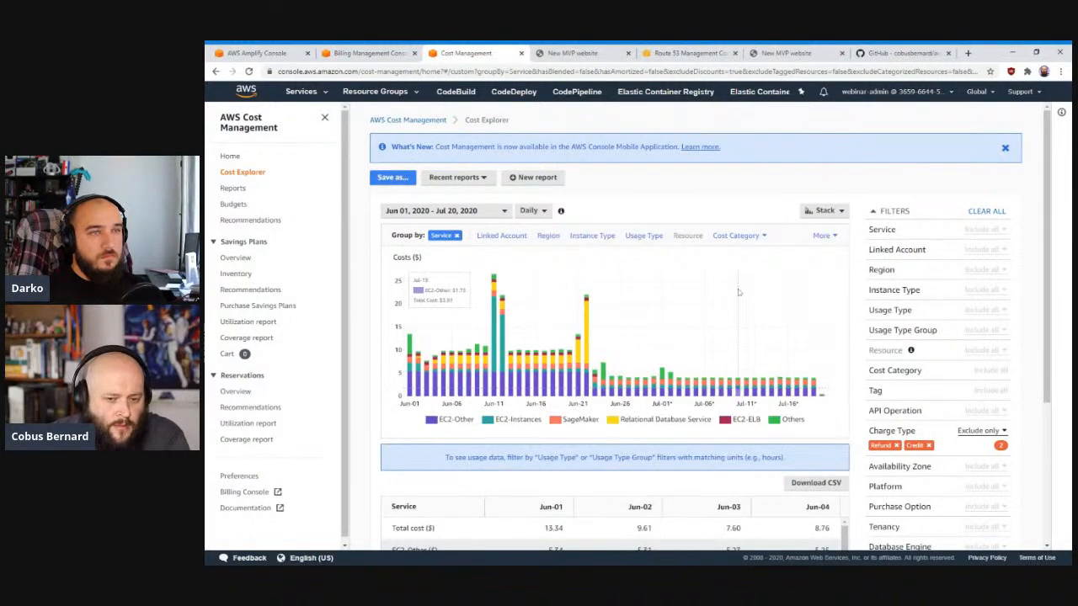
# Look through the Cost Category and additional grouping options, and review the daily cost table broken down by service
pyautogui.click(761, 236)
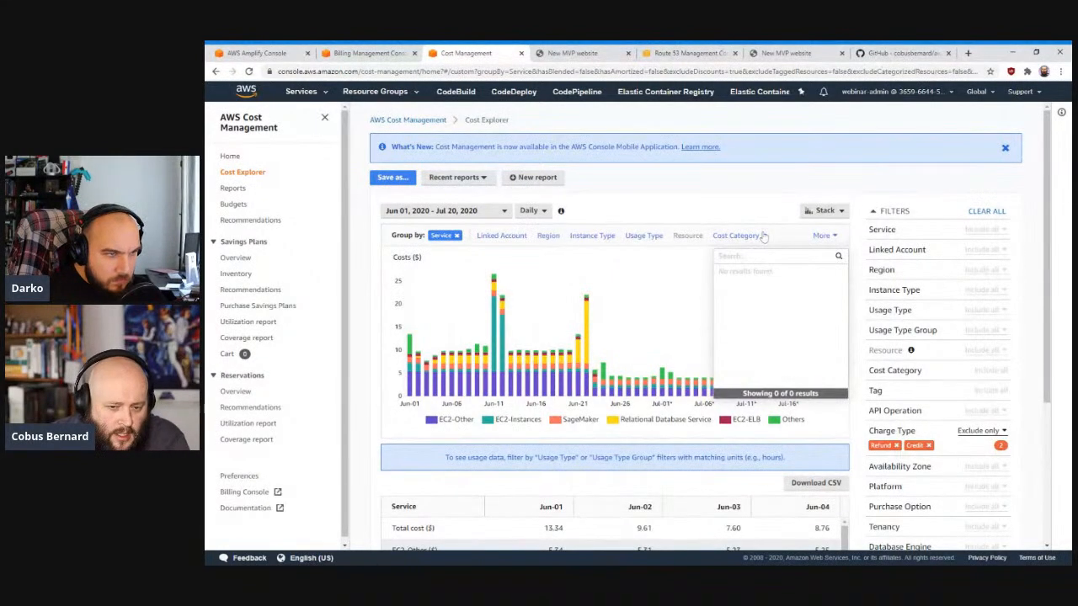
pyautogui.click(761, 237)
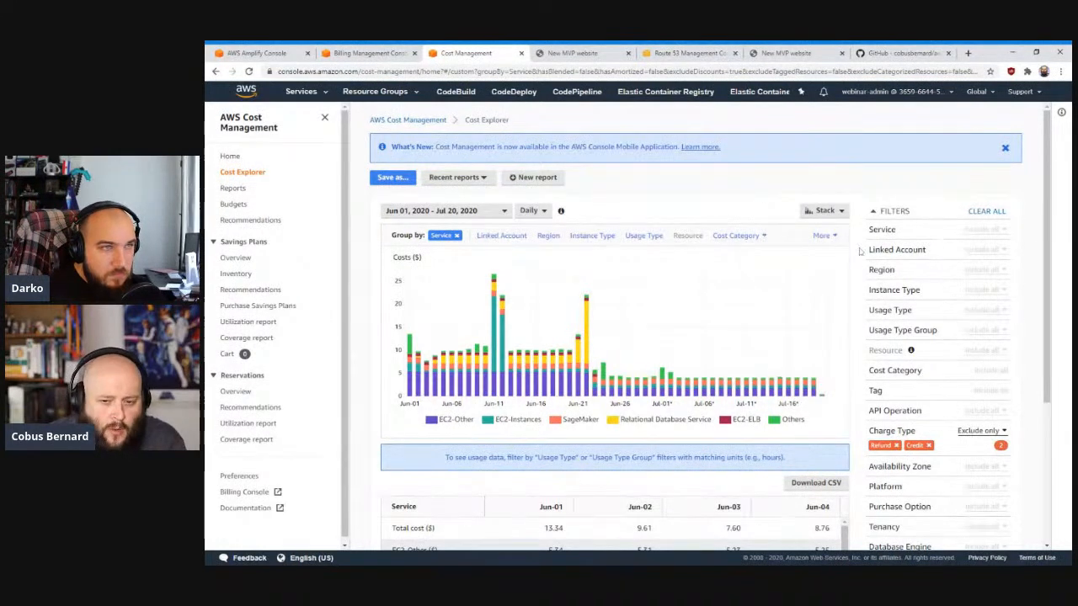
pyautogui.click(835, 237)
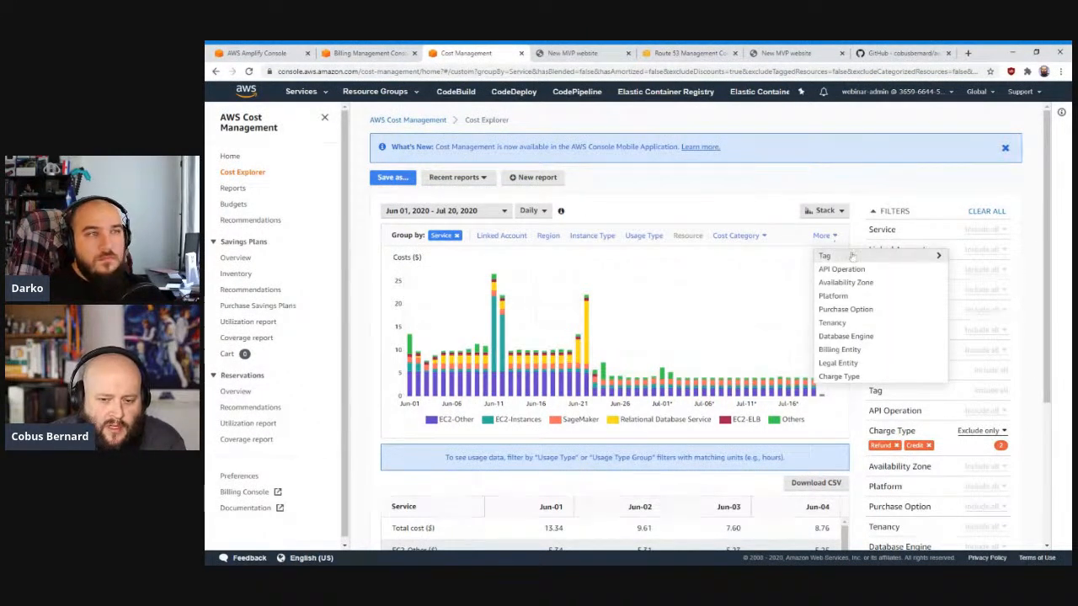
pyautogui.click(754, 211)
pyautogui.scroll(-2, 754, 212)
pyautogui.scroll(-1, 754, 211)
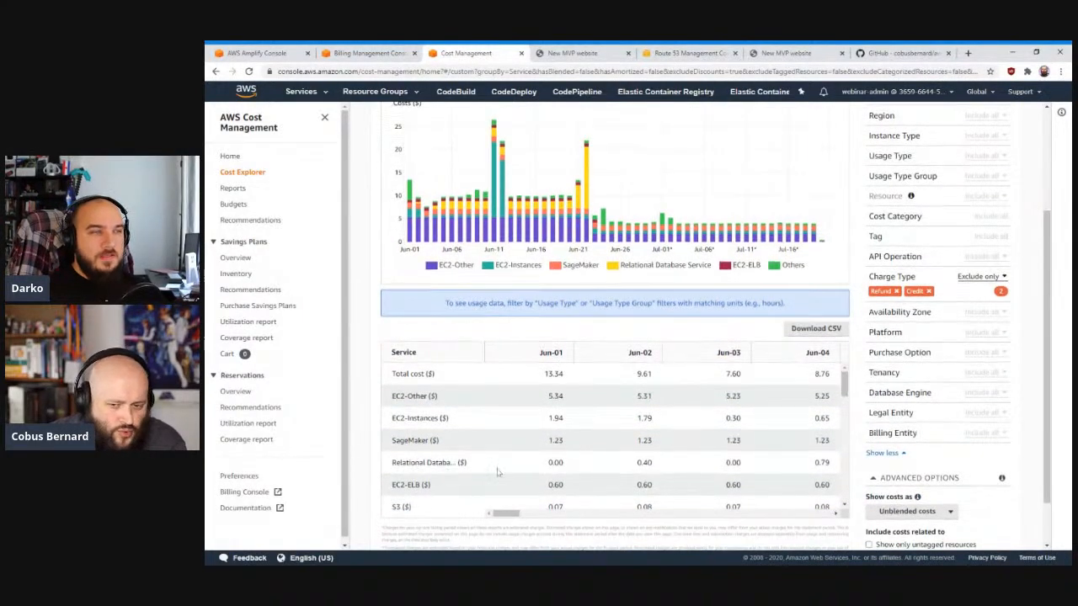
pyautogui.scroll(4, 966, 271)
# Filter the daily cost report by service to include only Amplify
pyautogui.click(1003, 231)
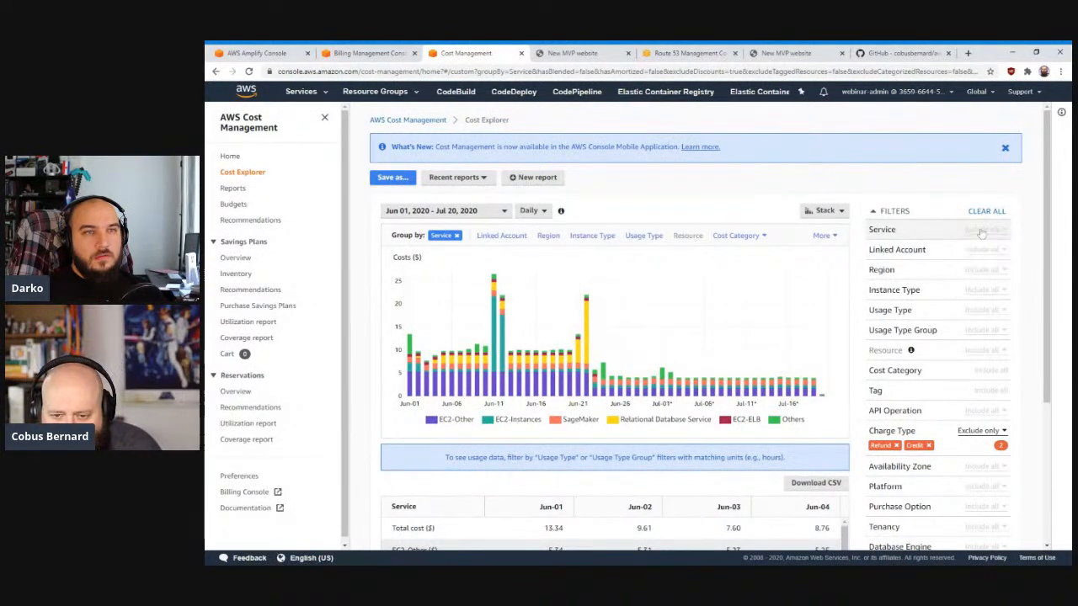
pyautogui.click(911, 231)
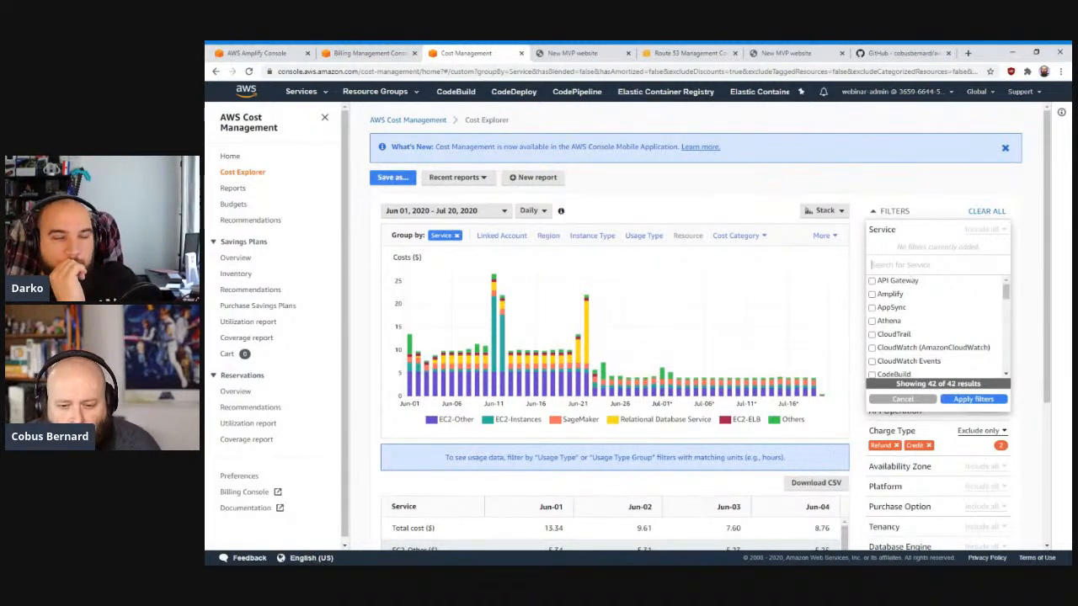
pyautogui.write('fron')
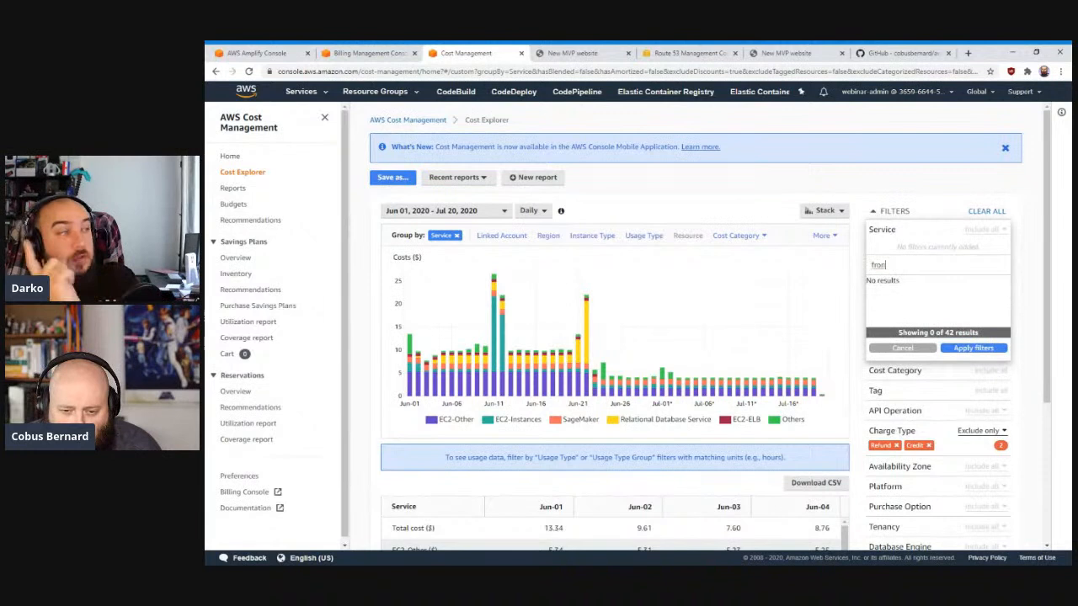
pyautogui.press('BackSpace')
pyautogui.press('BackSpace')
pyautogui.press('BackSpace')
pyautogui.press('BackSpace')
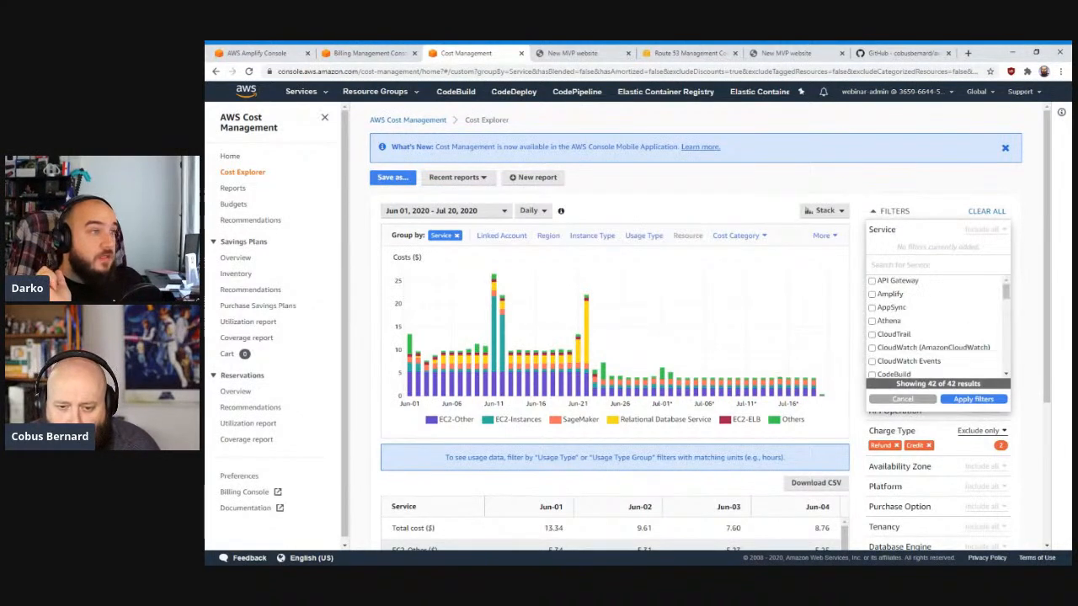
pyautogui.click(873, 294)
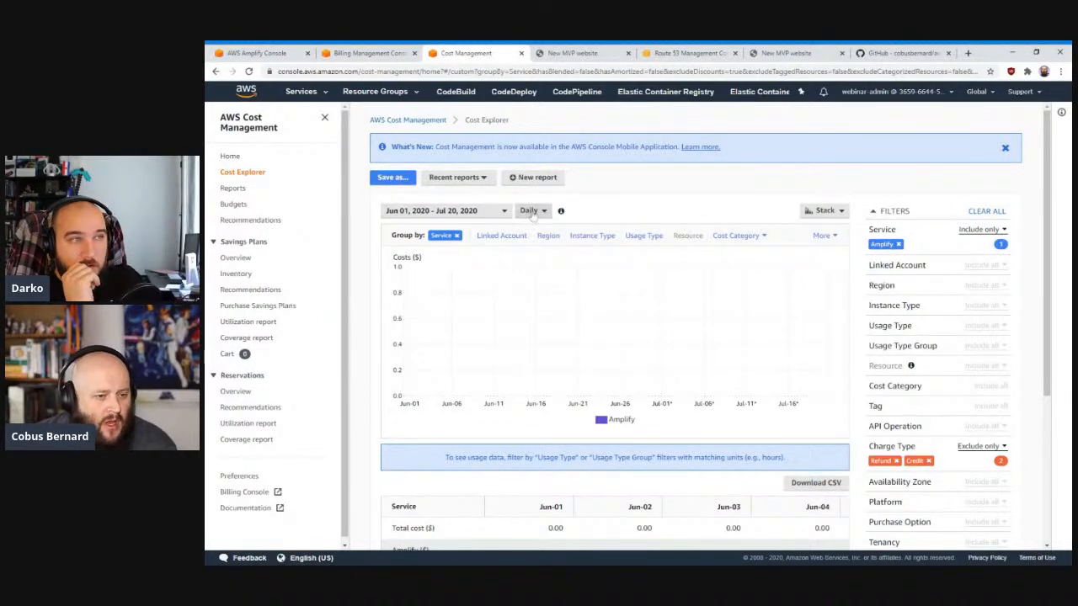
# Try to extend the report's date range back to a start of 1 April 2020
pyautogui.click(485, 211)
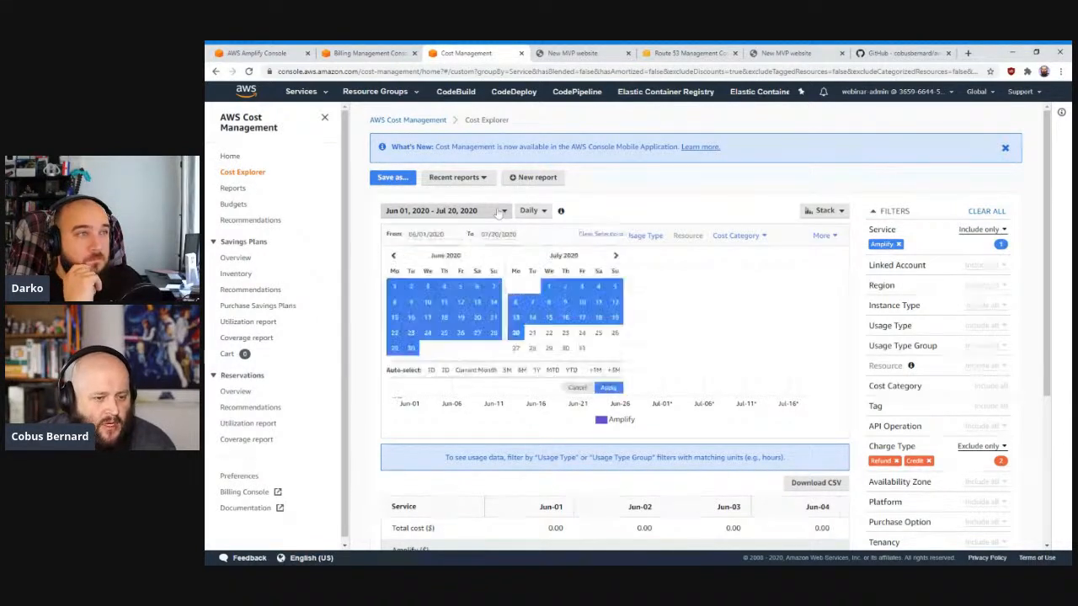
pyautogui.click(393, 256)
pyautogui.click(393, 256)
pyautogui.click(427, 286)
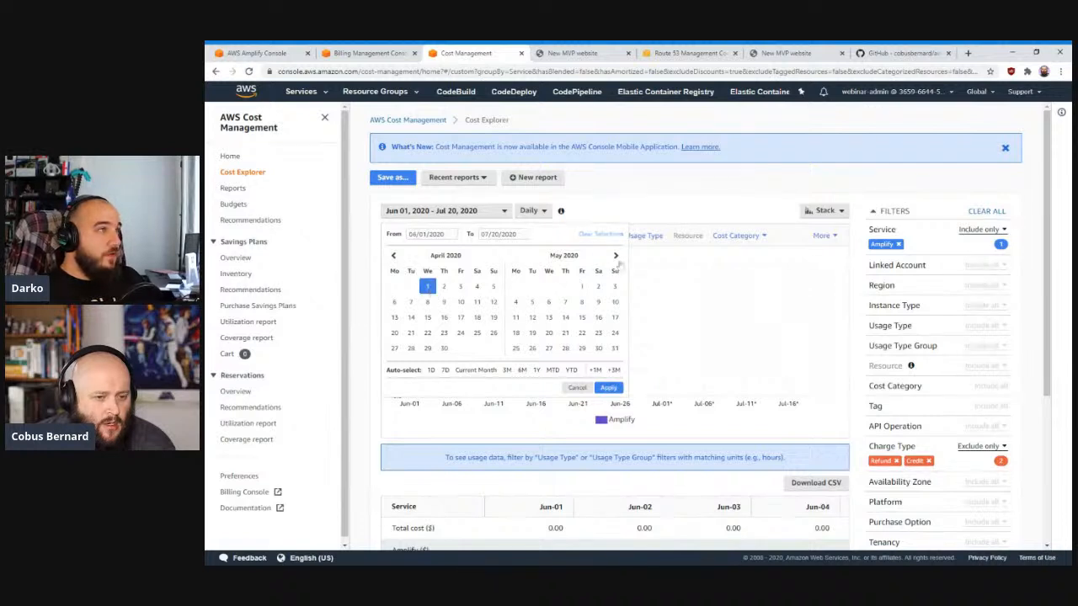
pyautogui.click(608, 388)
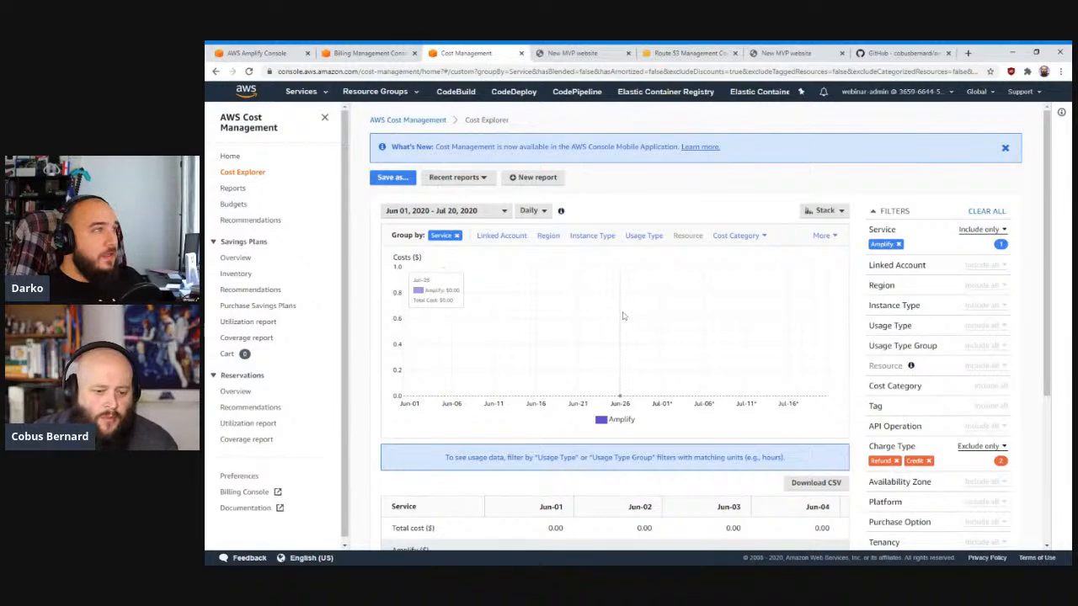
pyautogui.scroll(-5, 738, 311)
pyautogui.scroll(5, 716, 300)
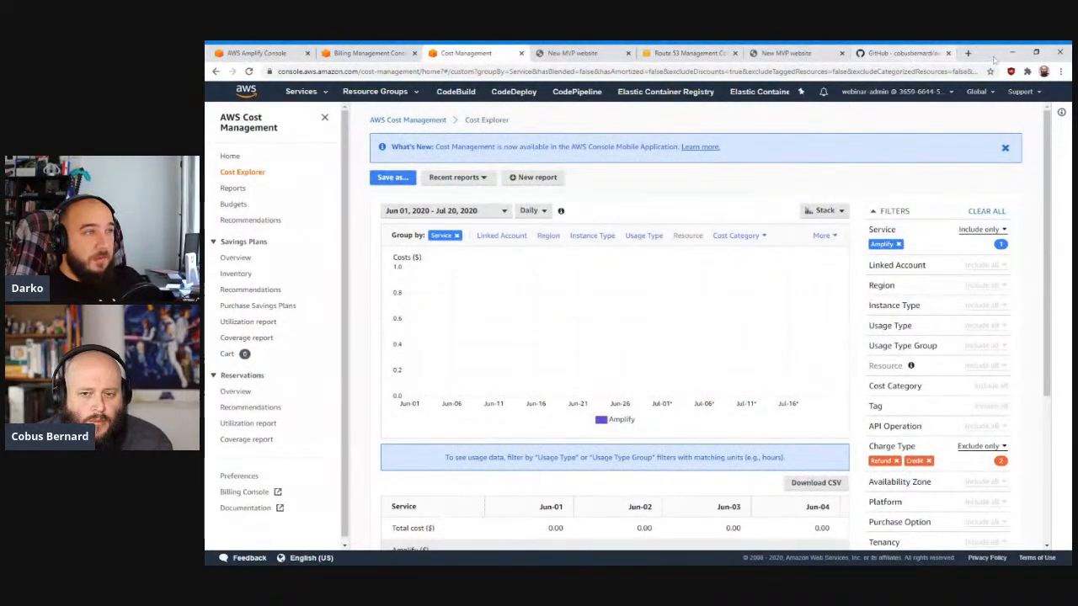
# Open the AWS Free Tier page at aws.amazon.com/free in a new browser tab
pyautogui.click(967, 53)
pyautogui.write('a')
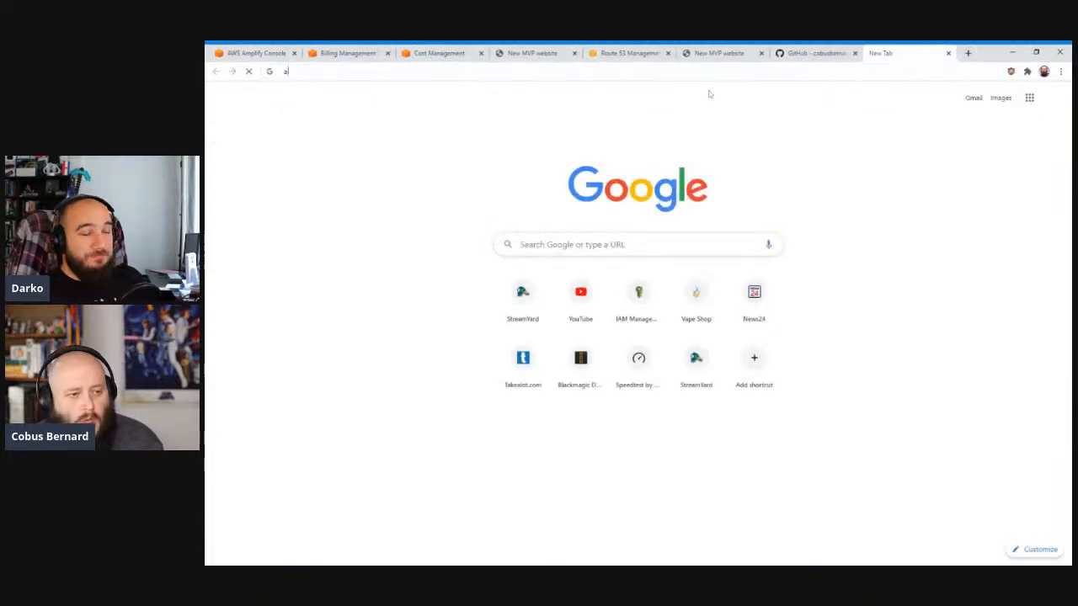
pyautogui.write('ws.amaz')
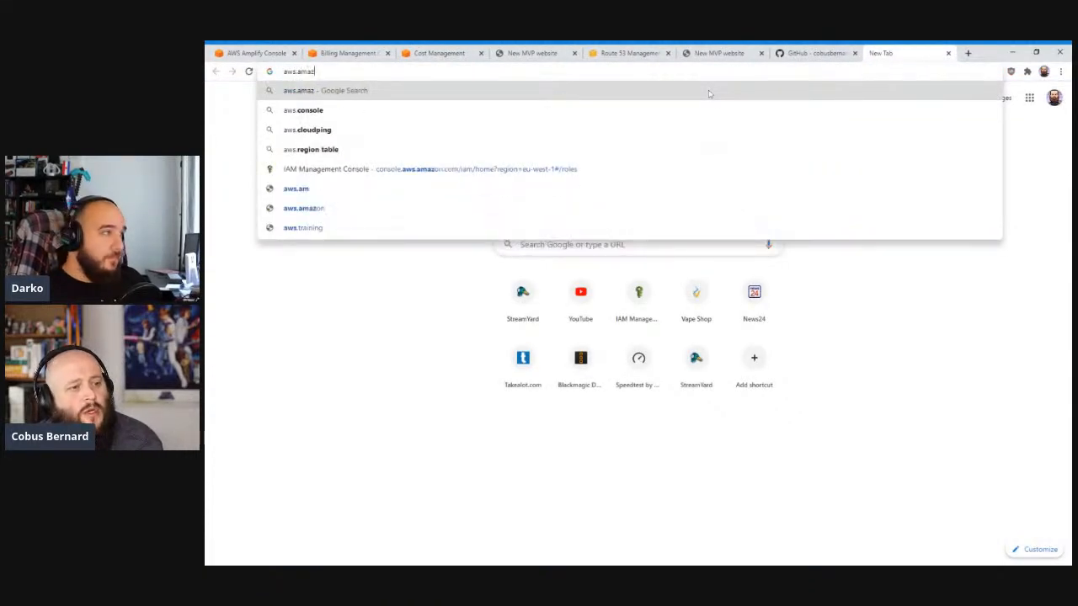
pyautogui.write('on.com/free')
pyautogui.press('Return')
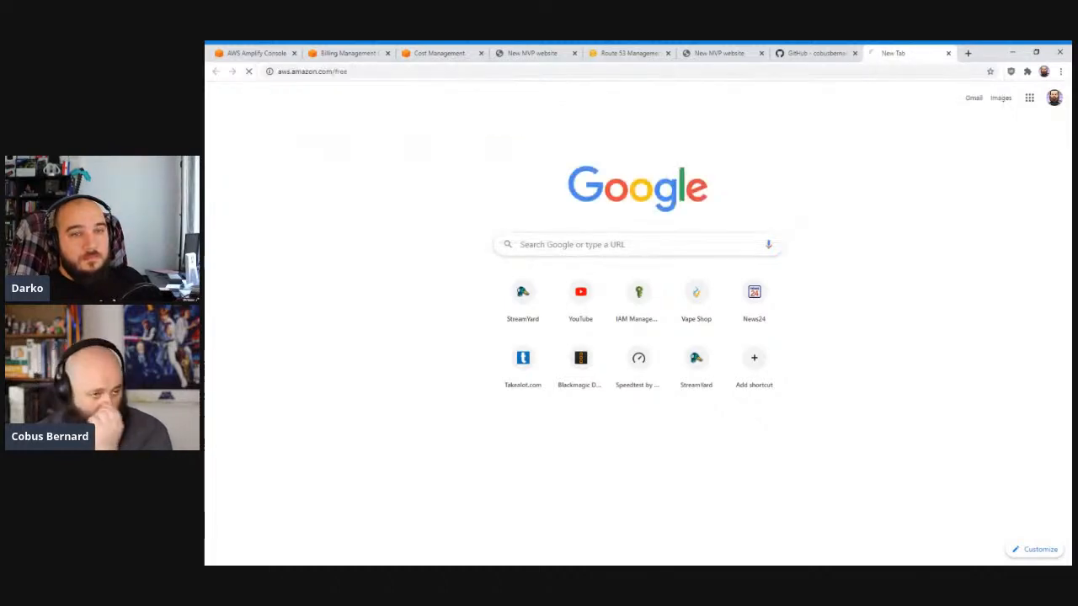
# Search the free tier products for "amplify", view the full AWS Amplify Console offer and close the page
pyautogui.scroll(-3, 645, 278)
pyautogui.scroll(-9, 619, 228)
pyautogui.scroll(3, 649, 329)
pyautogui.click(632, 231)
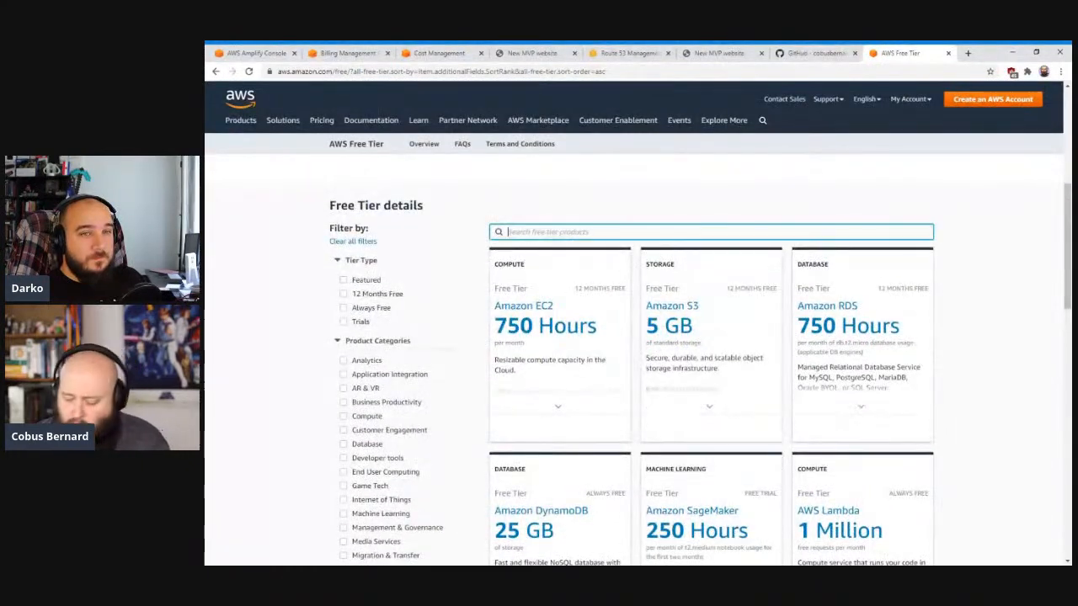
pyautogui.write('amplify')
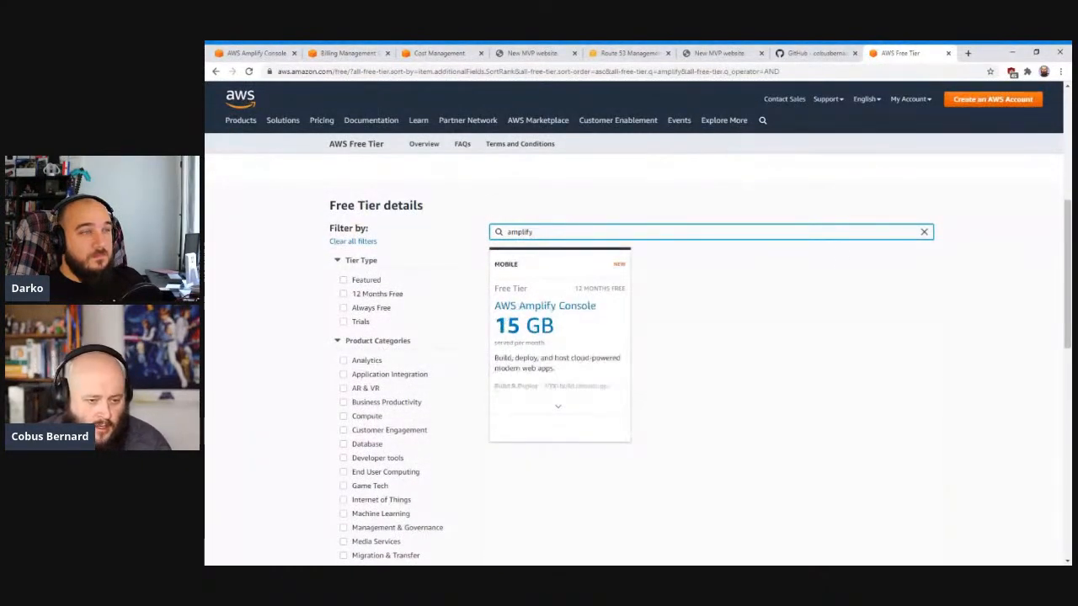
pyautogui.click(557, 406)
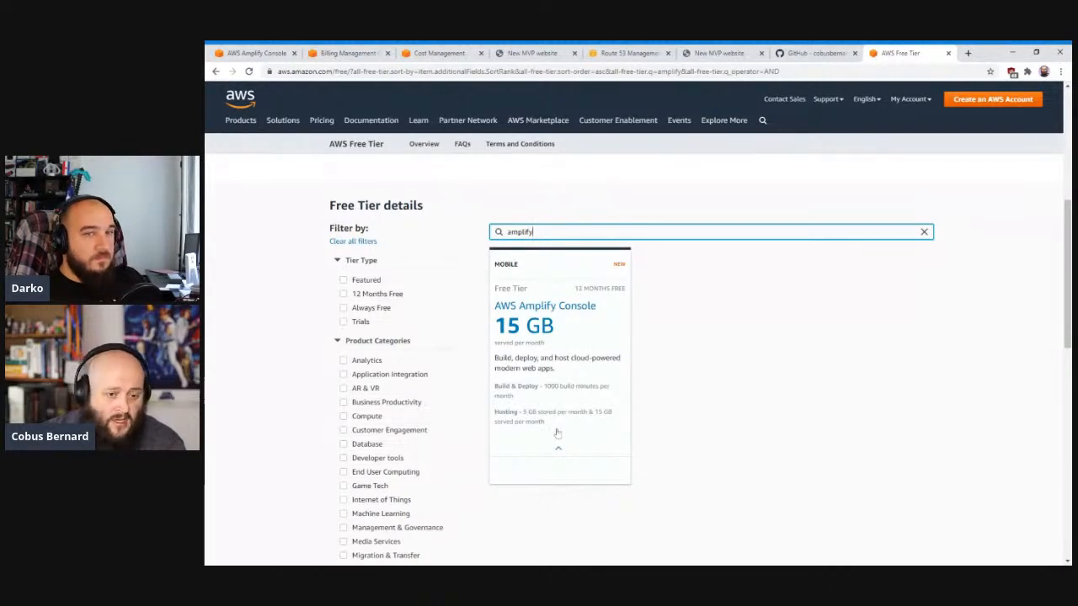
pyautogui.click(570, 299)
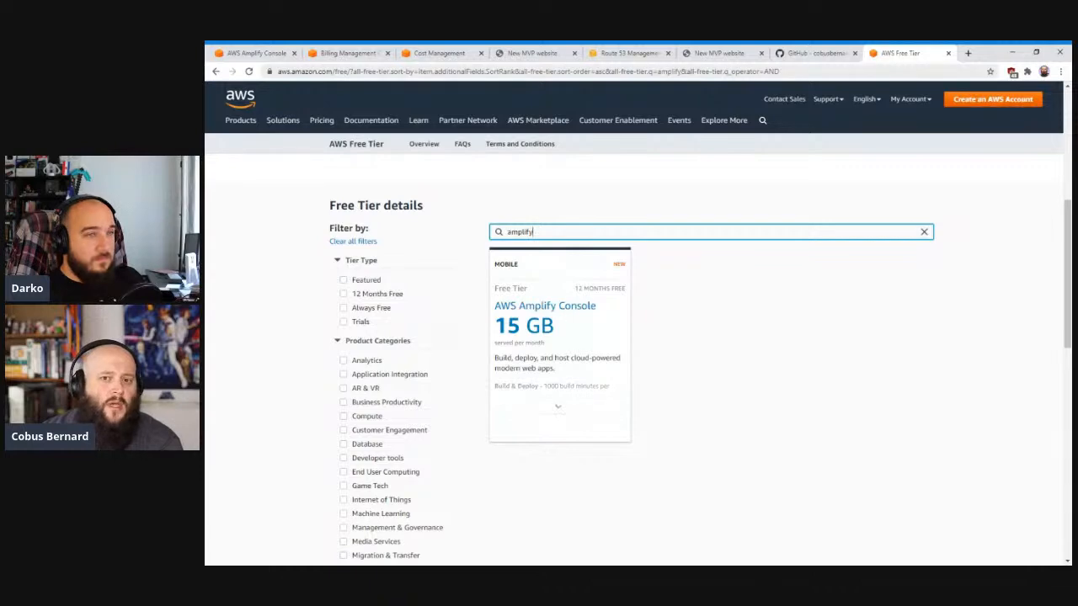
pyautogui.middleClick(889, 55)
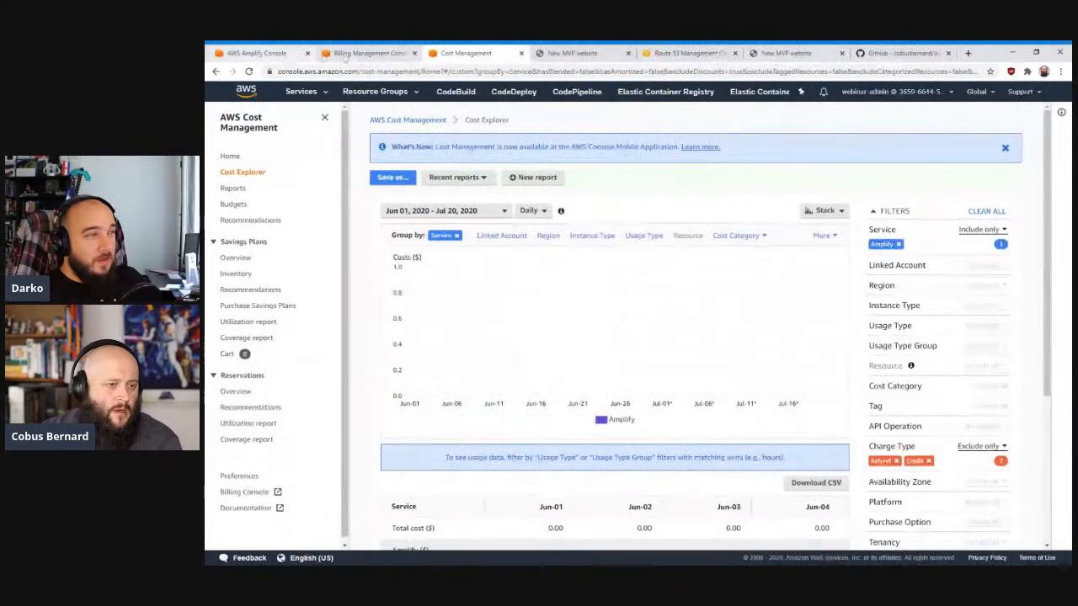
# Close the billing console tab and reload Amplify's domain management page to check the status of buttonmonkey.co.za
pyautogui.click(414, 53)
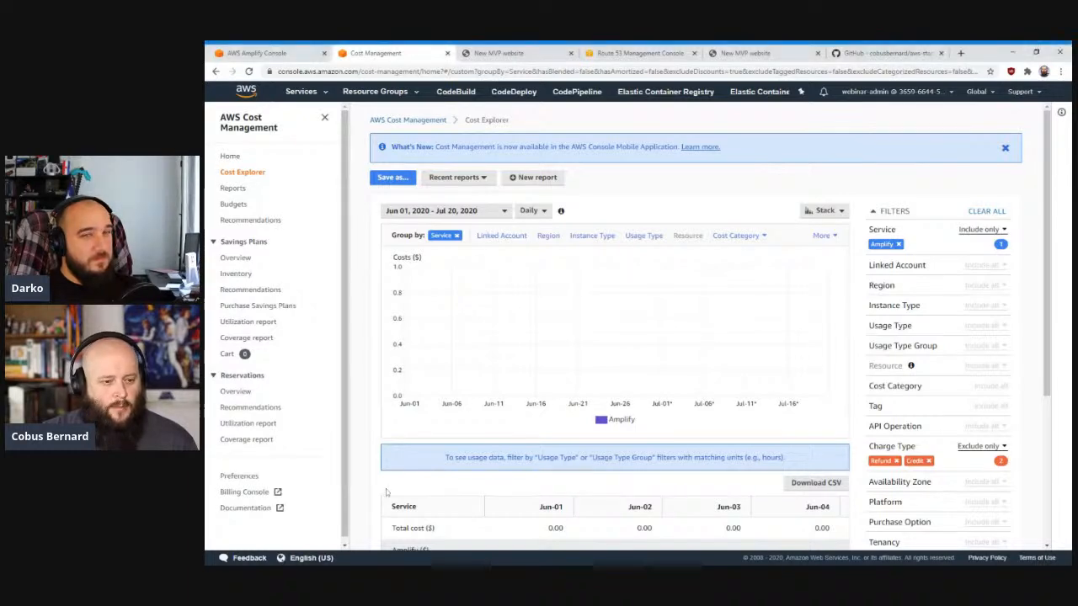
pyautogui.click(257, 55)
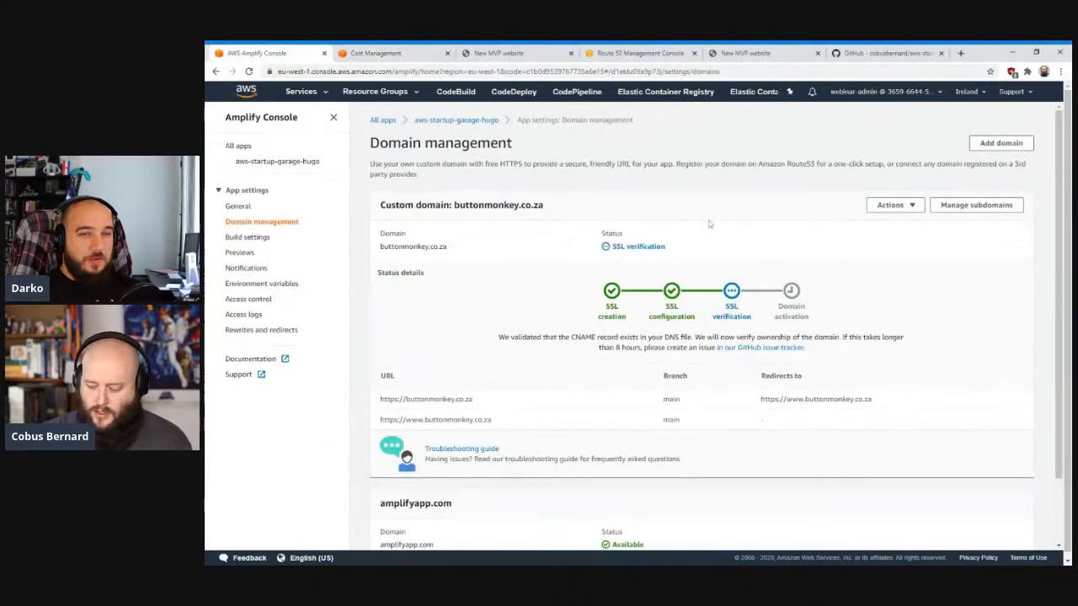
pyautogui.press('F5')
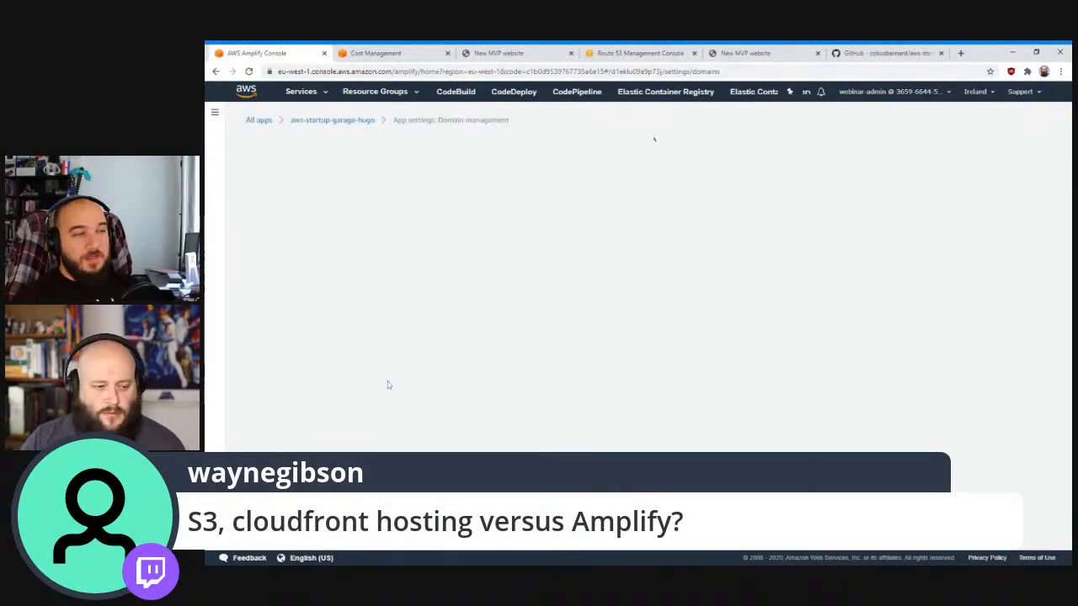
pyautogui.hotkey('ctrl', 'Tab')
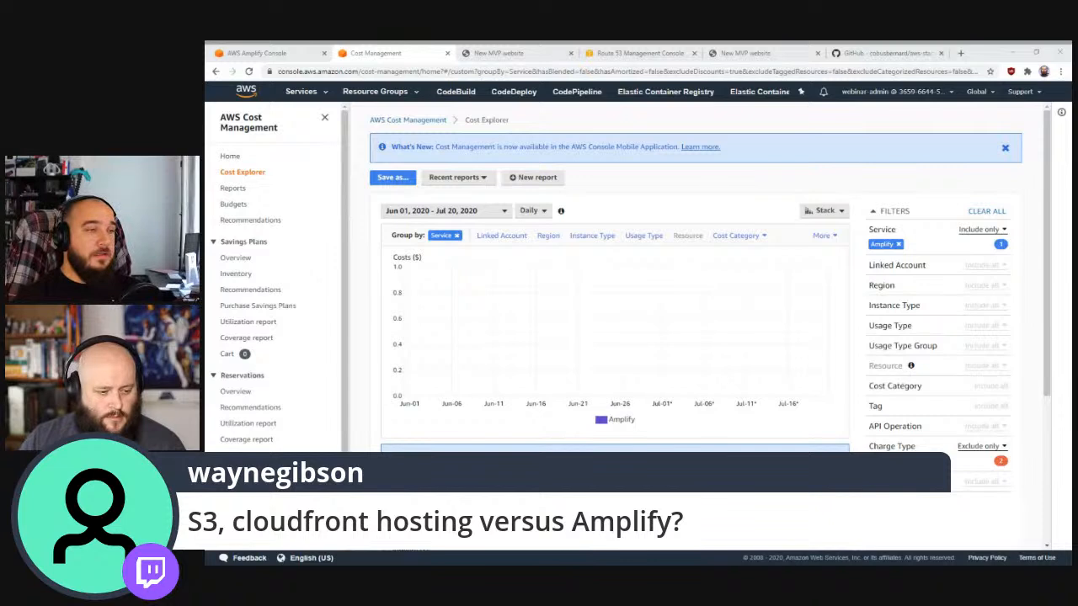
pyautogui.click(321, 204)
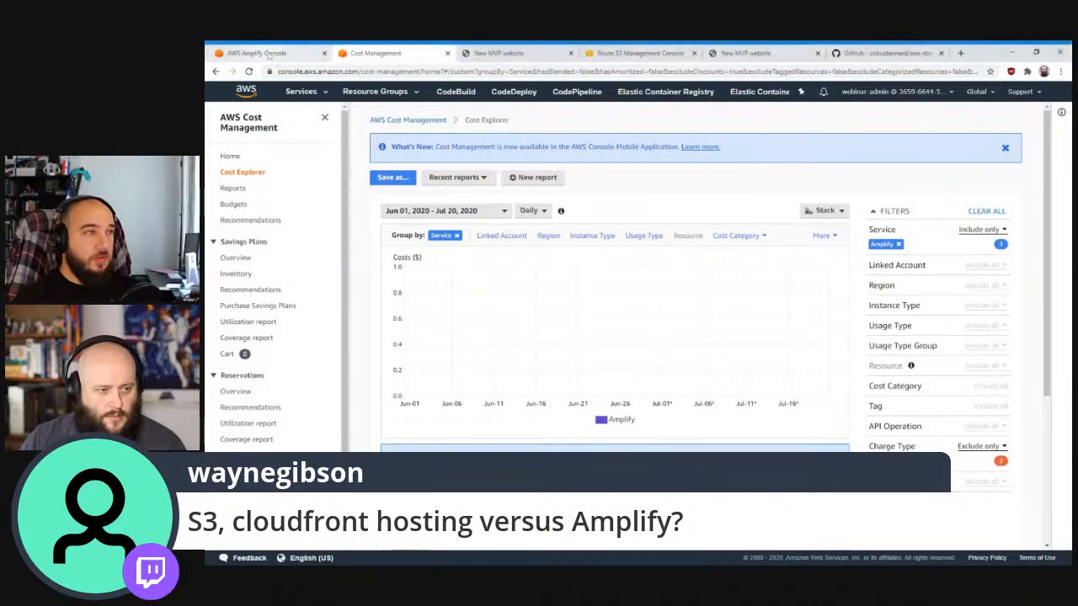
pyautogui.click(268, 54)
pyautogui.click(250, 72)
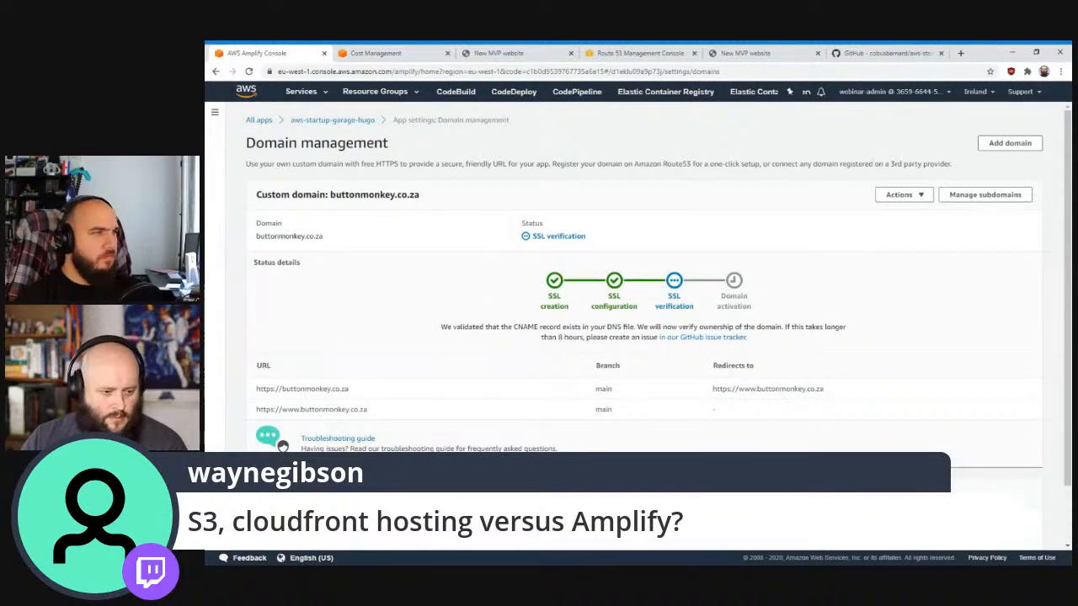
pyautogui.moveTo(372, 414); pyautogui.dragTo(252, 411)
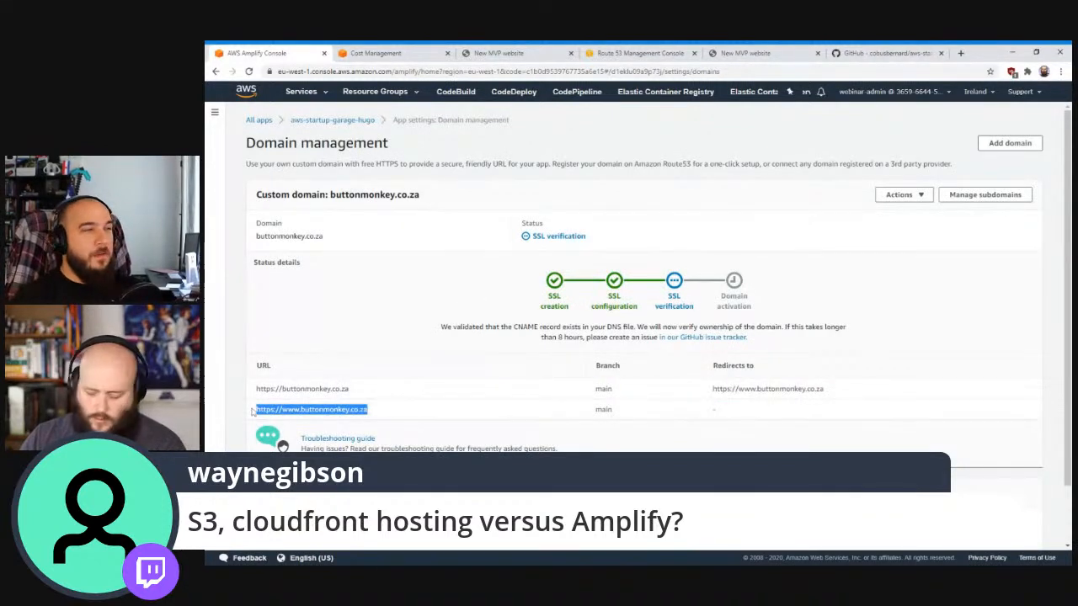
pyautogui.hotkey('ctrl', 'c')
pyautogui.click(381, 53)
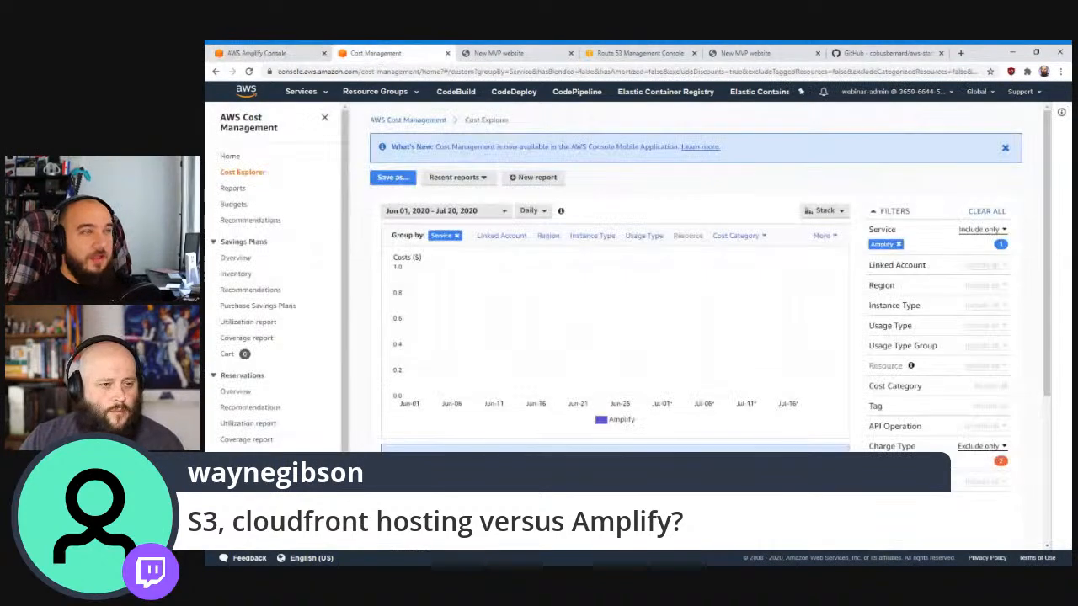
pyautogui.click(380, 72)
pyautogui.hotkey('ctrl', 'v')
pyautogui.press('Return')
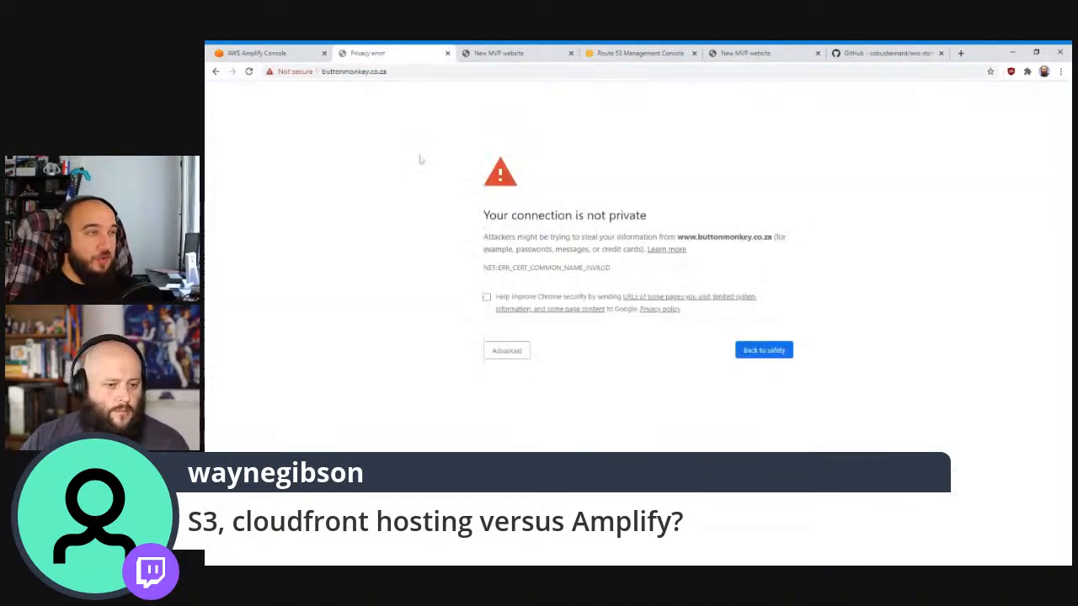
pyautogui.click(505, 351)
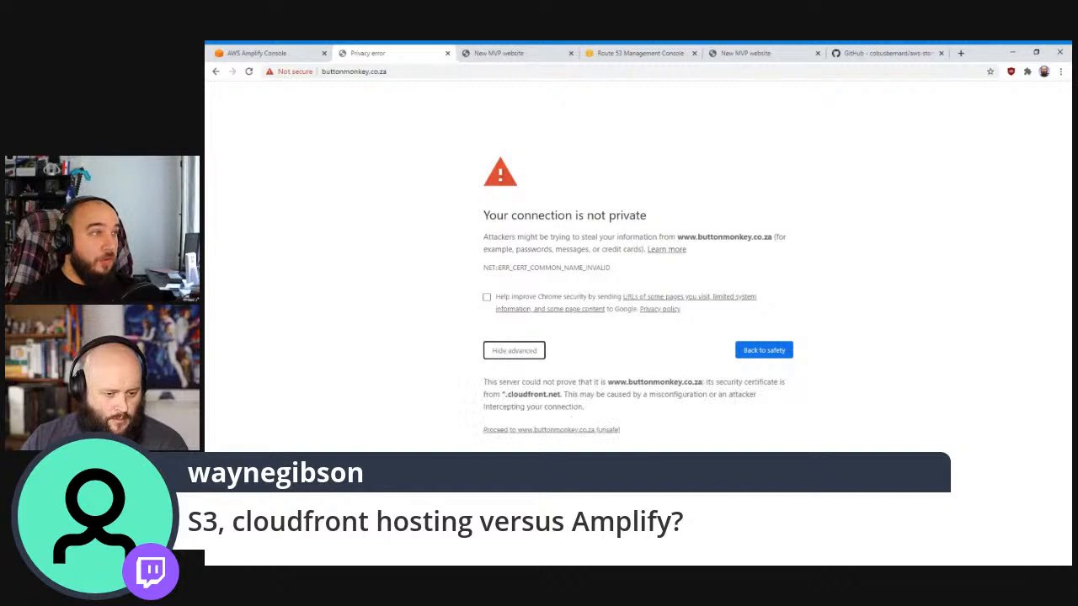
pyautogui.press('F5')
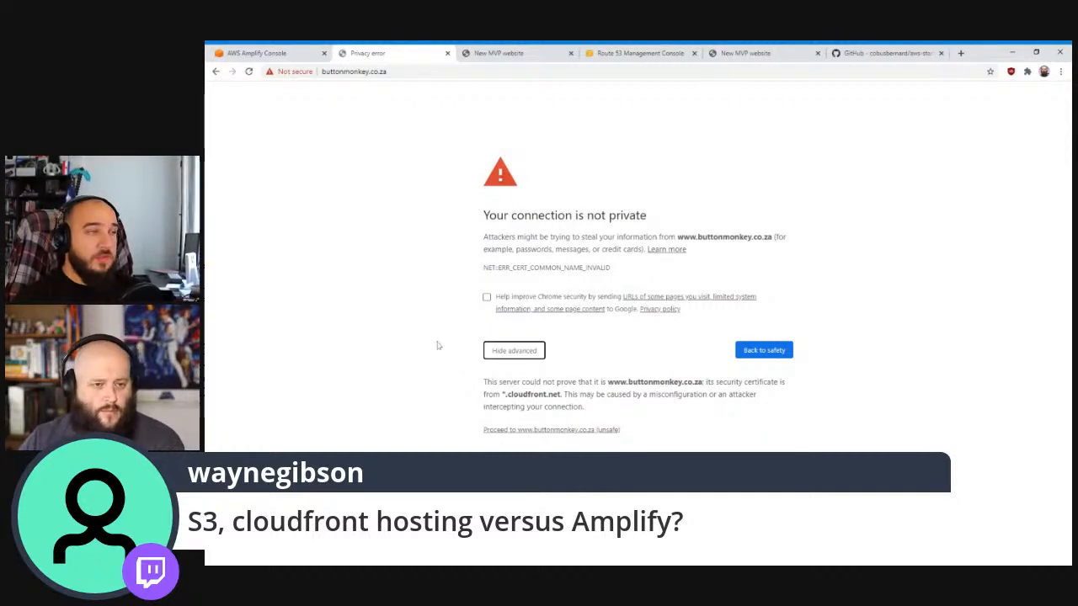
pyautogui.click(640, 53)
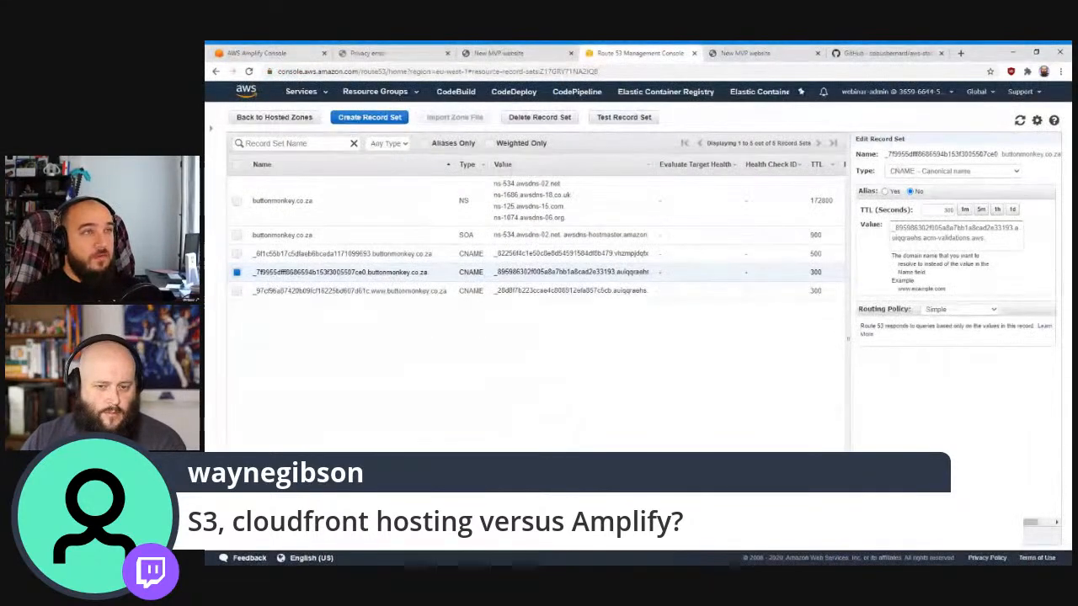
pyautogui.click(1020, 120)
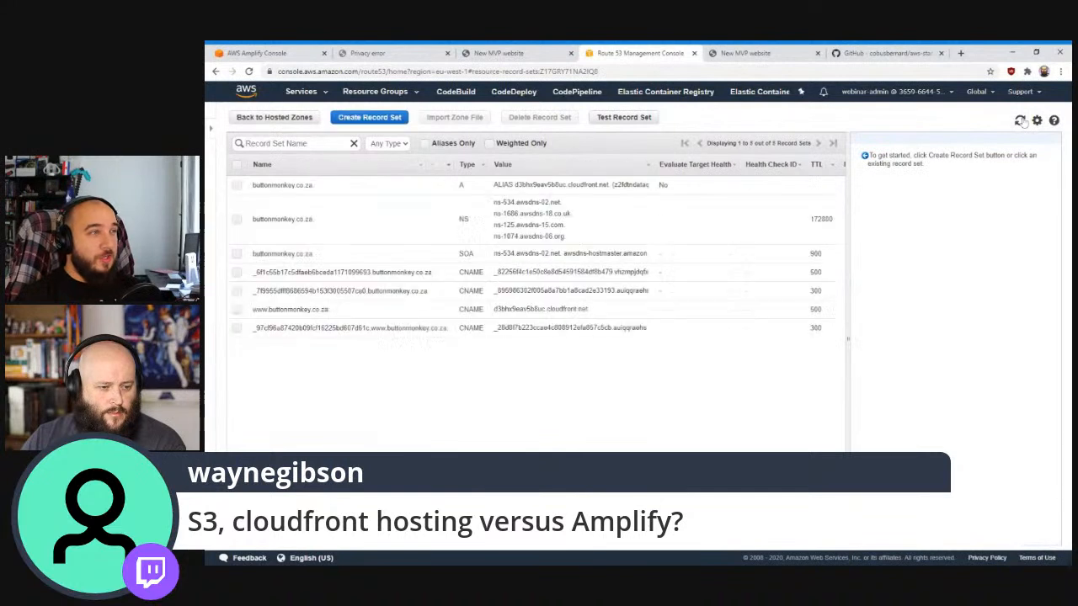
pyautogui.click(488, 309)
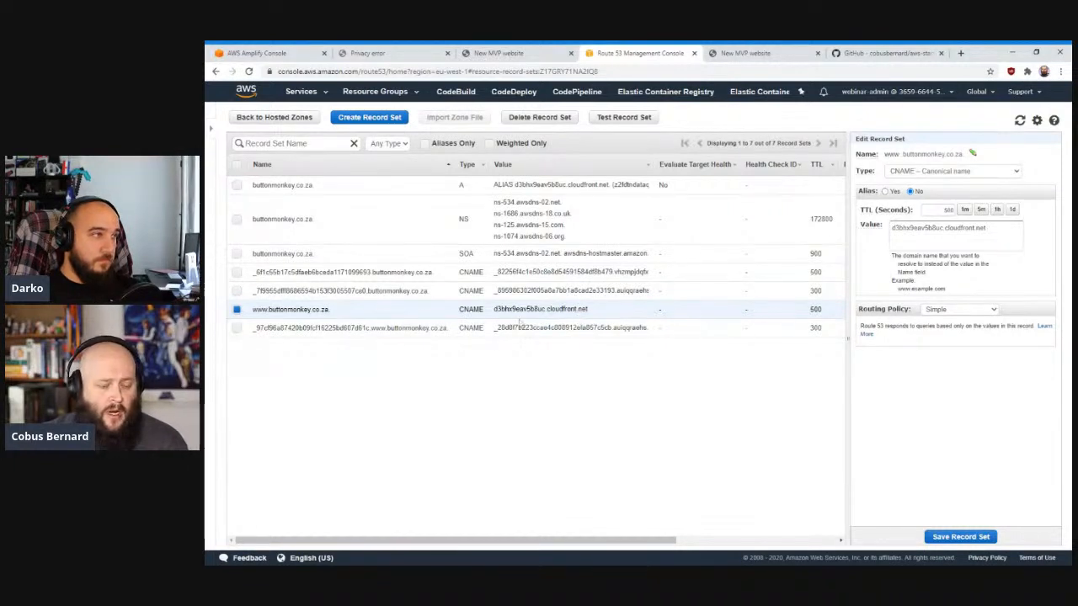
# Test the www record's CloudFront address in a new tab, close it and return to the buttonmonkey.co.za site tab
pyautogui.moveTo(599, 318); pyautogui.dragTo(494, 318)
pyautogui.hotkey('ctrl', 'c')
pyautogui.hotkey('ctrl', 't')
pyautogui.hotkey('ctrl', 'v')
pyautogui.press('Return')
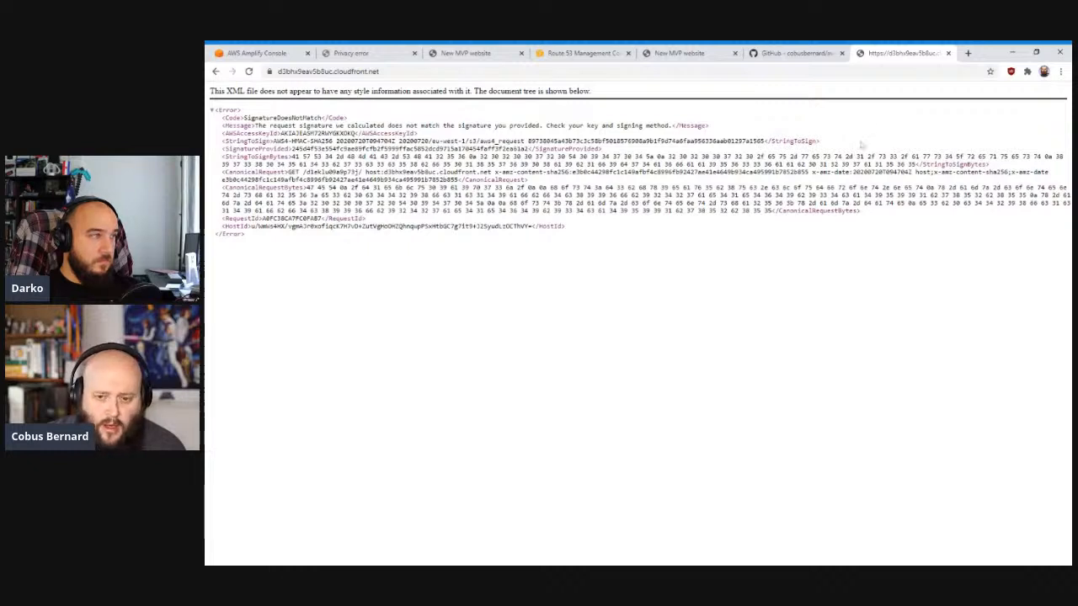
pyautogui.middleClick(894, 57)
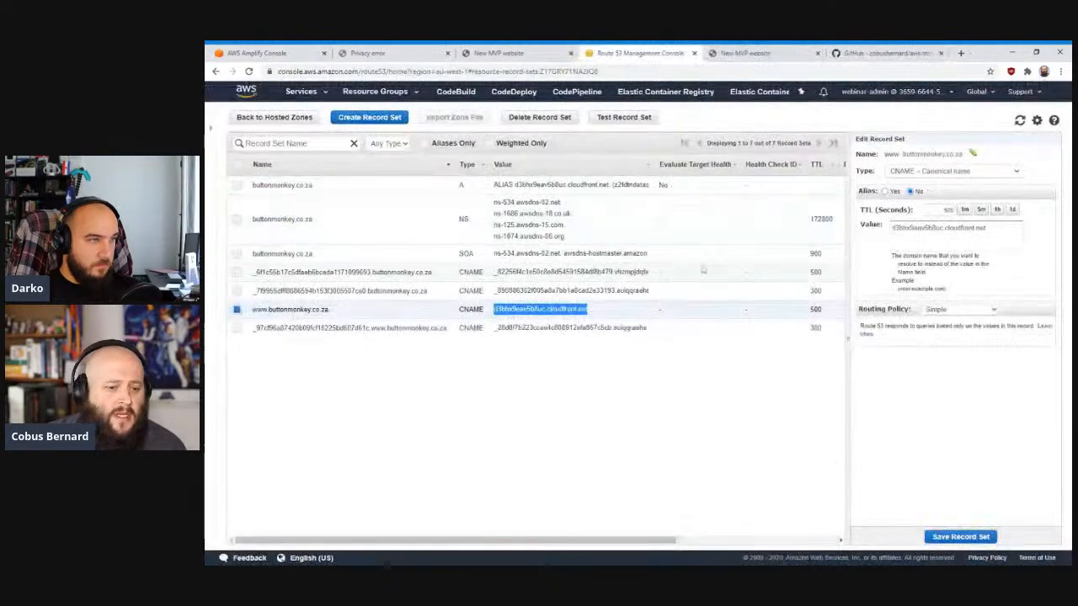
pyautogui.click(668, 386)
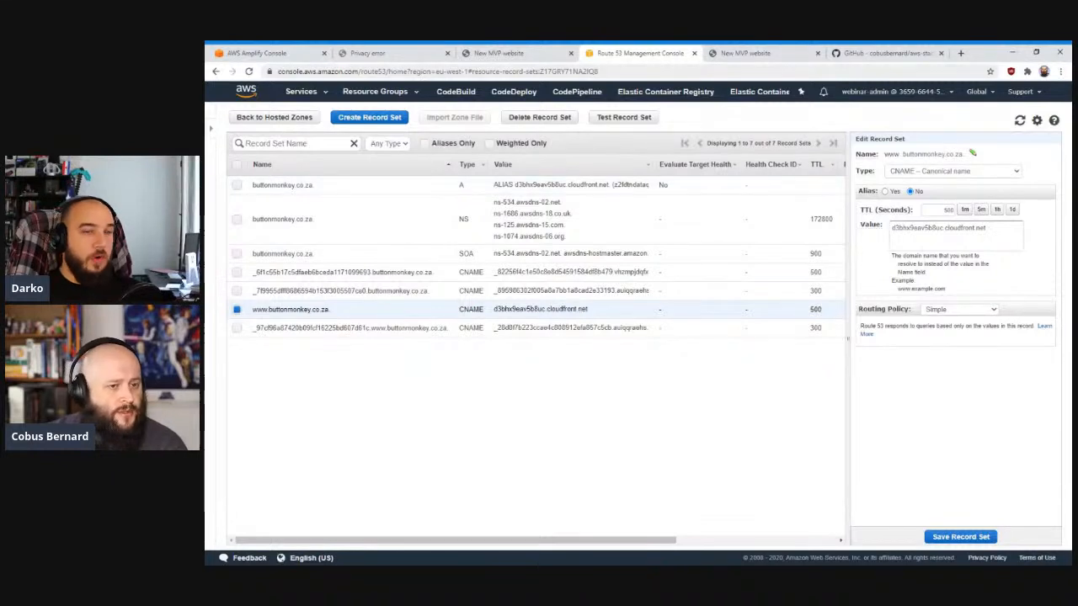
pyautogui.click(399, 55)
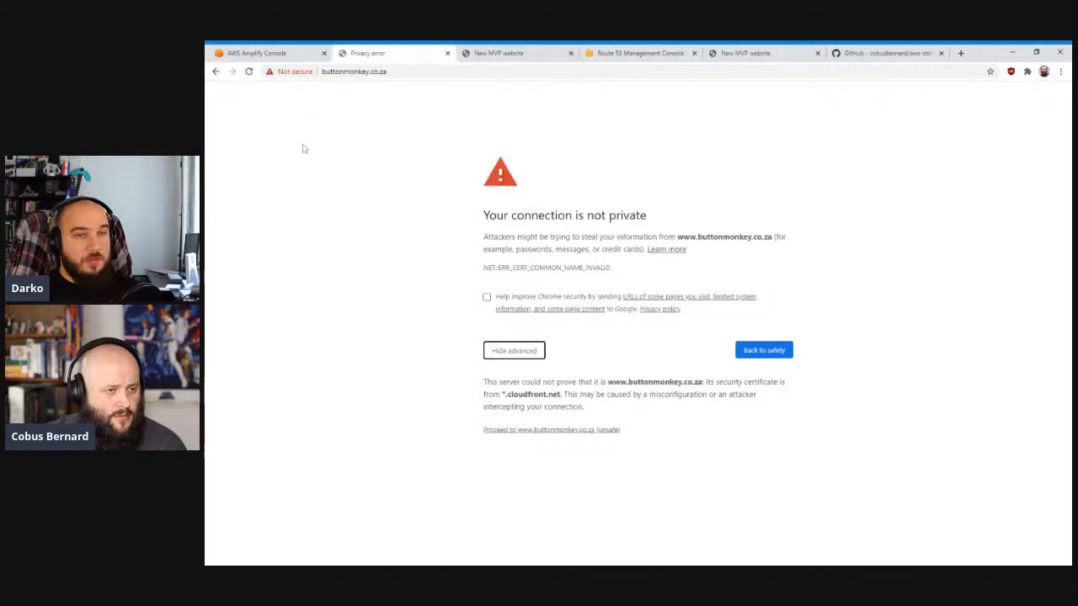
# Return to Amplify's domain management page to check the verification status of buttonmonkey.co.za
pyautogui.click(268, 54)
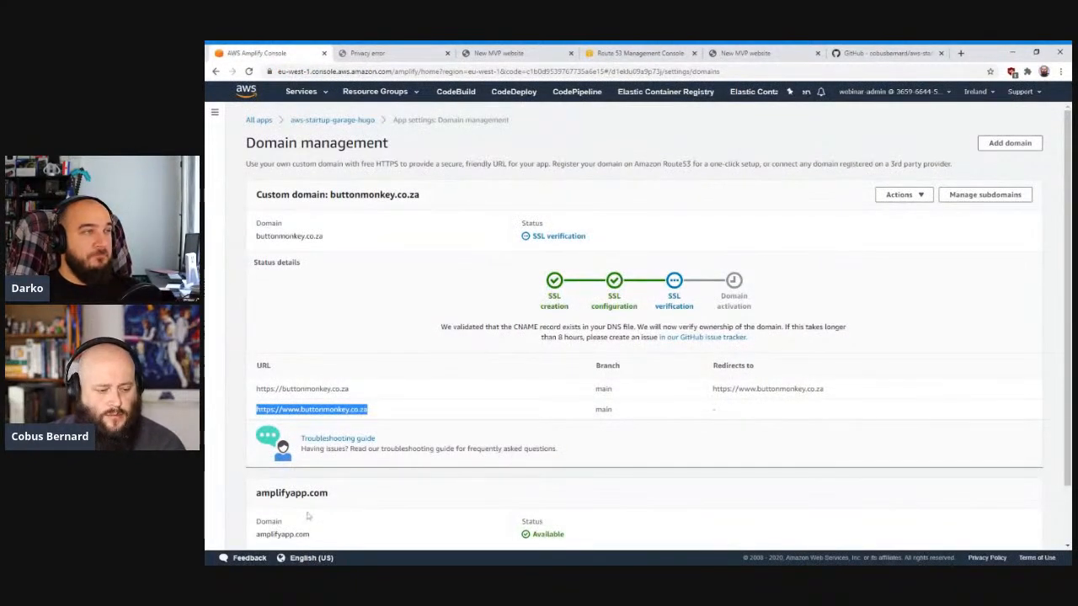
pyautogui.click(297, 565)
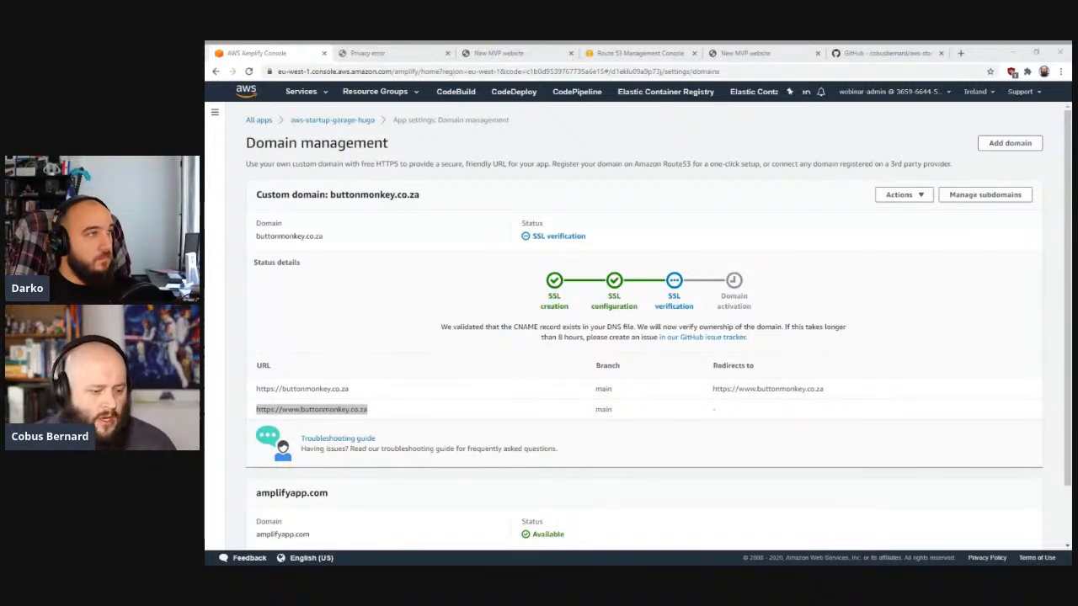
pyautogui.hotkey('alt', 'Tab')
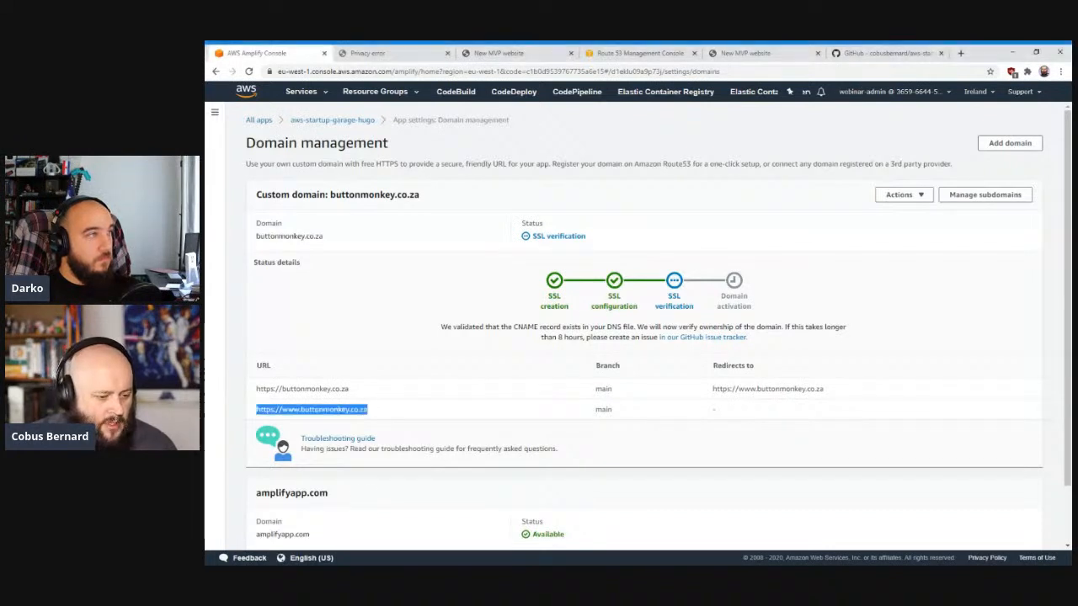
# Open the cobus.io blog in a new tab and look through the first page of posts
pyautogui.hotkey('ctrl', 't')
pyautogui.write('c')
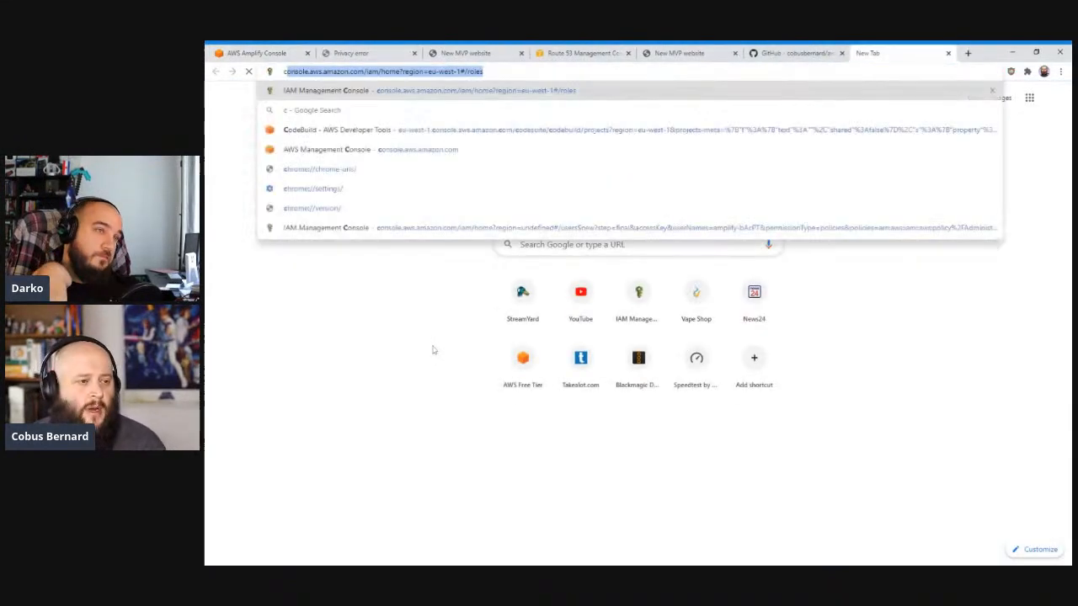
pyautogui.write('obus.io')
pyautogui.press('Return')
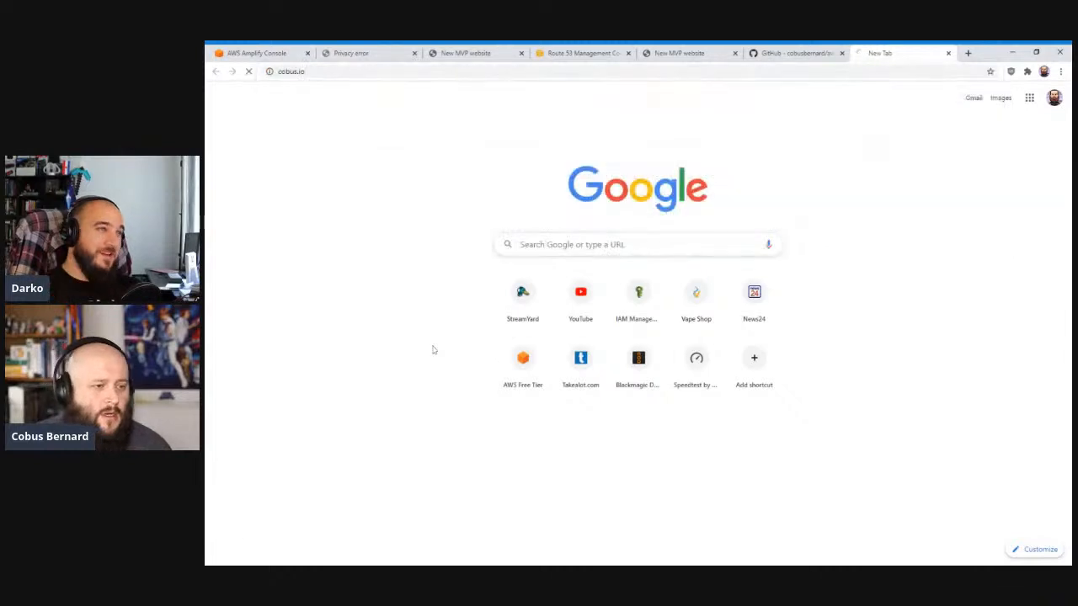
pyautogui.scroll(-1, 580, 291)
pyautogui.scroll(-3, 580, 290)
pyautogui.scroll(3, 579, 290)
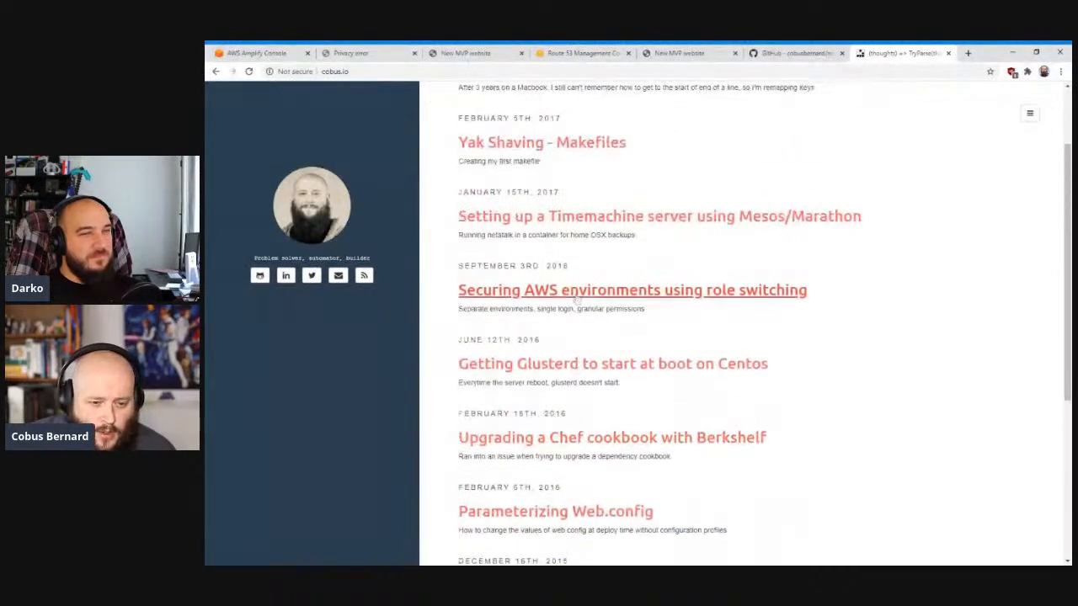
pyautogui.scroll(-5, 575, 298)
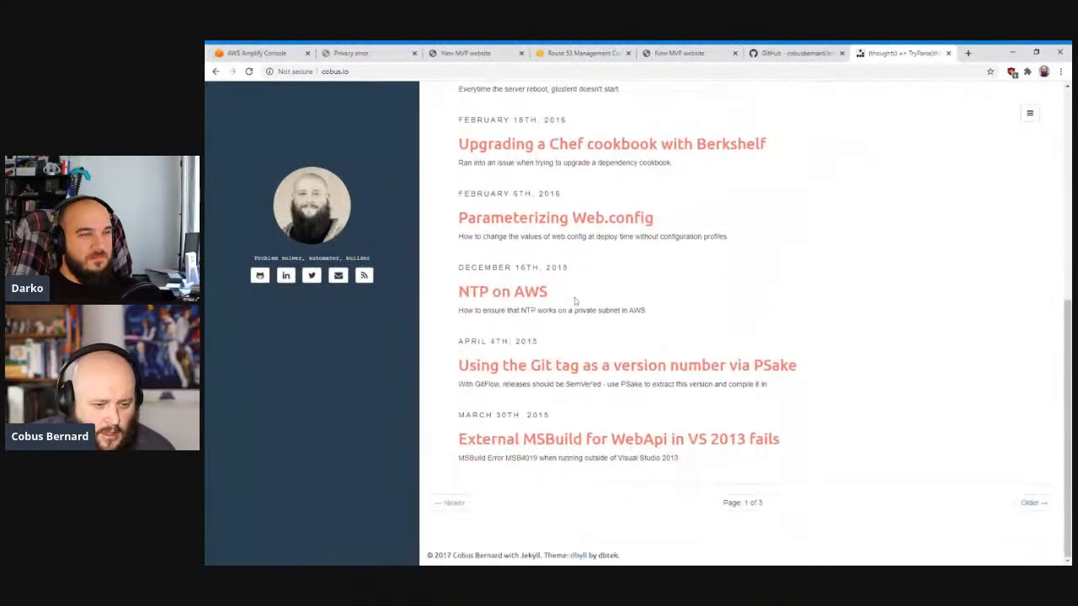
# Page through the blog's older posts and open the article "Basic Jekyll GitHub Blog" on page 2
pyautogui.click(1032, 503)
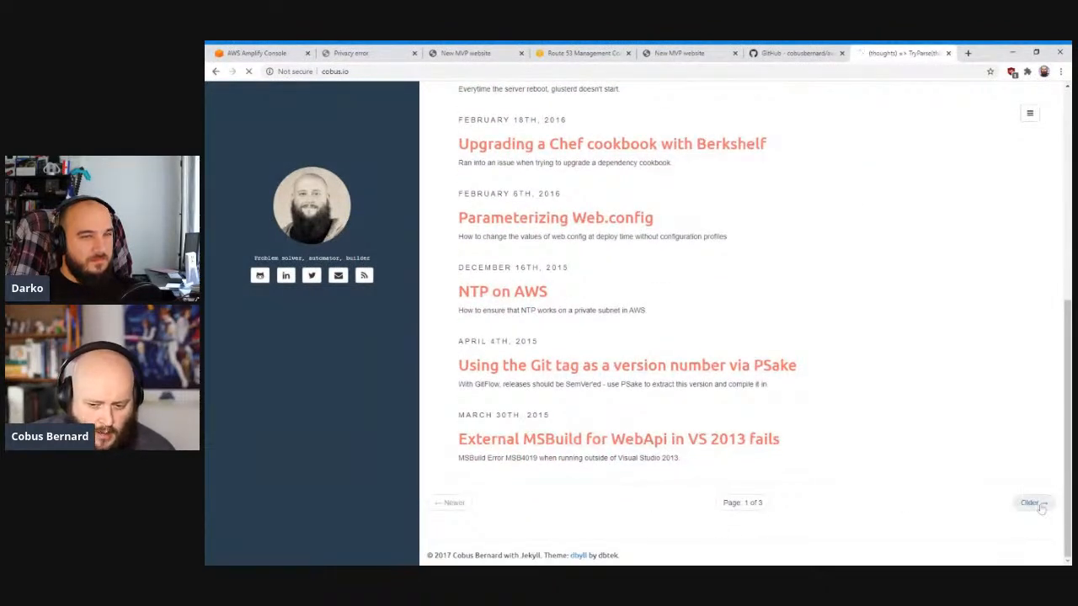
pyautogui.scroll(-5, 804, 385)
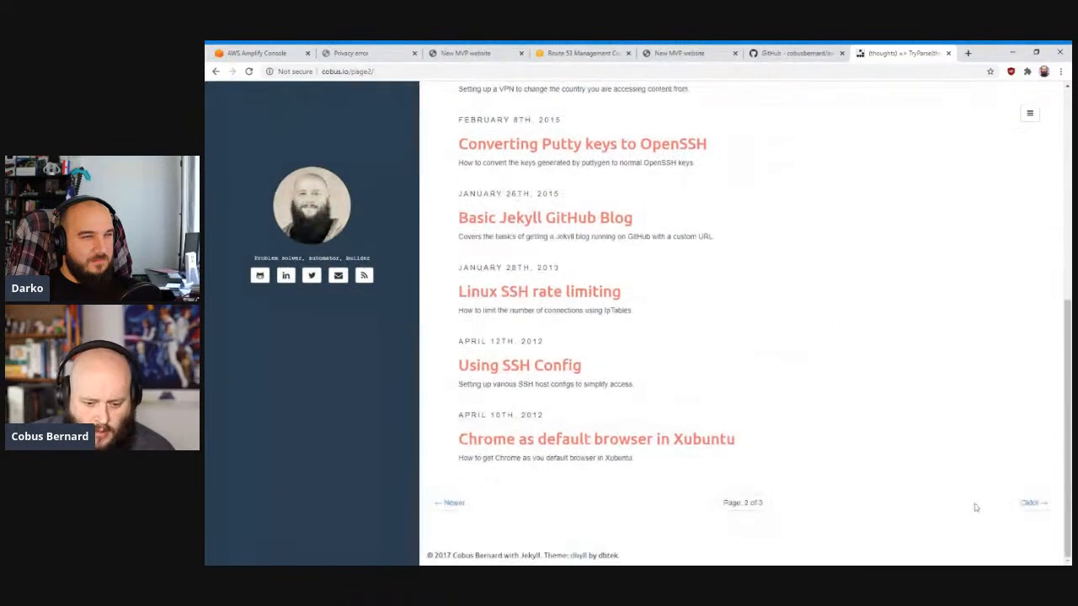
pyautogui.click(1029, 502)
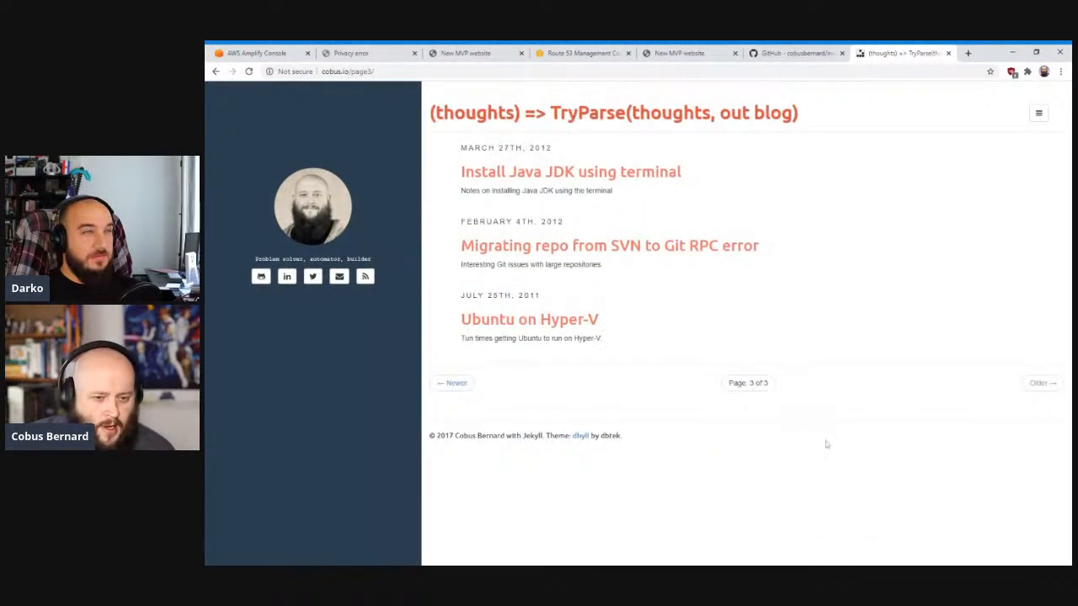
pyautogui.click(452, 383)
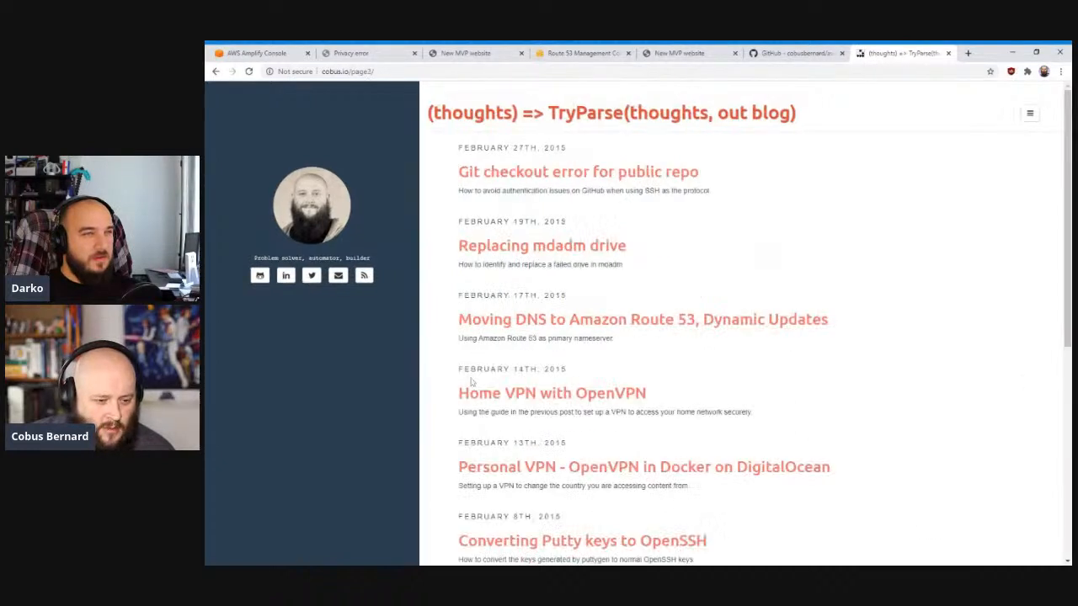
pyautogui.scroll(-3, 710, 375)
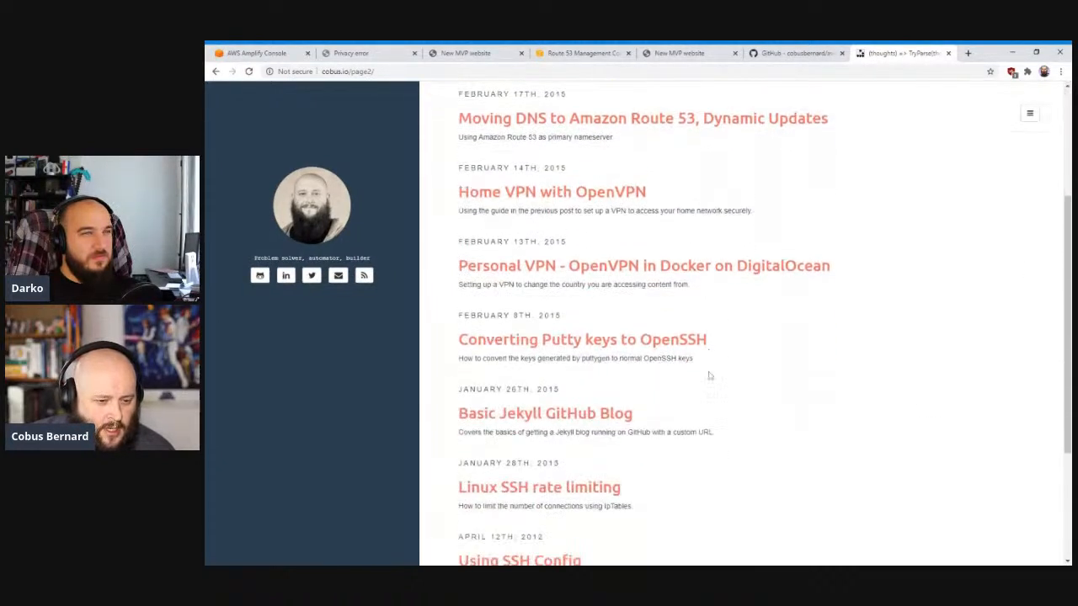
pyautogui.scroll(-2, 710, 375)
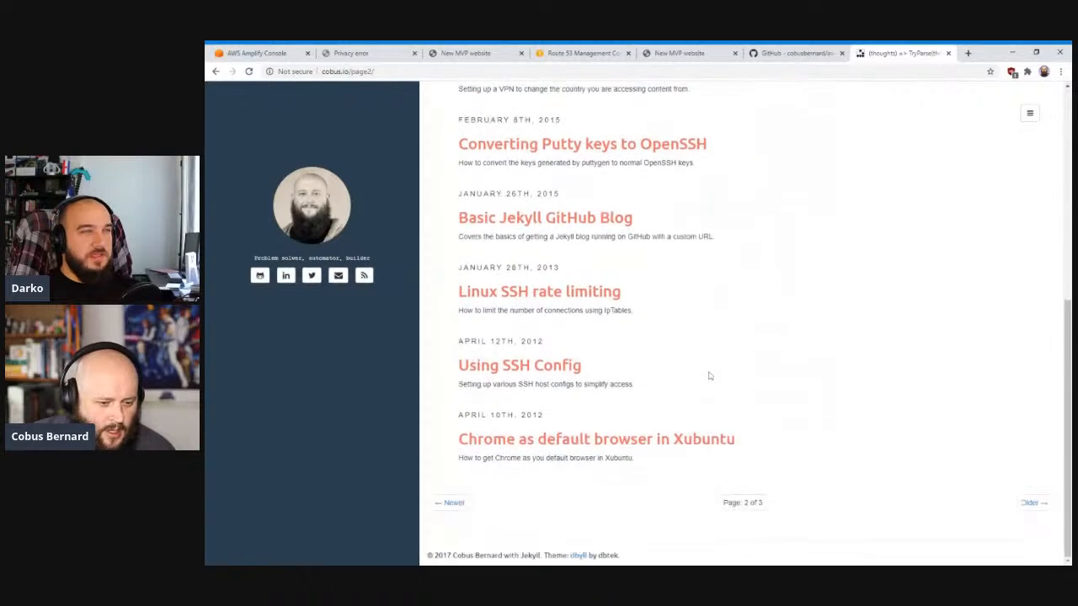
pyautogui.click(555, 219)
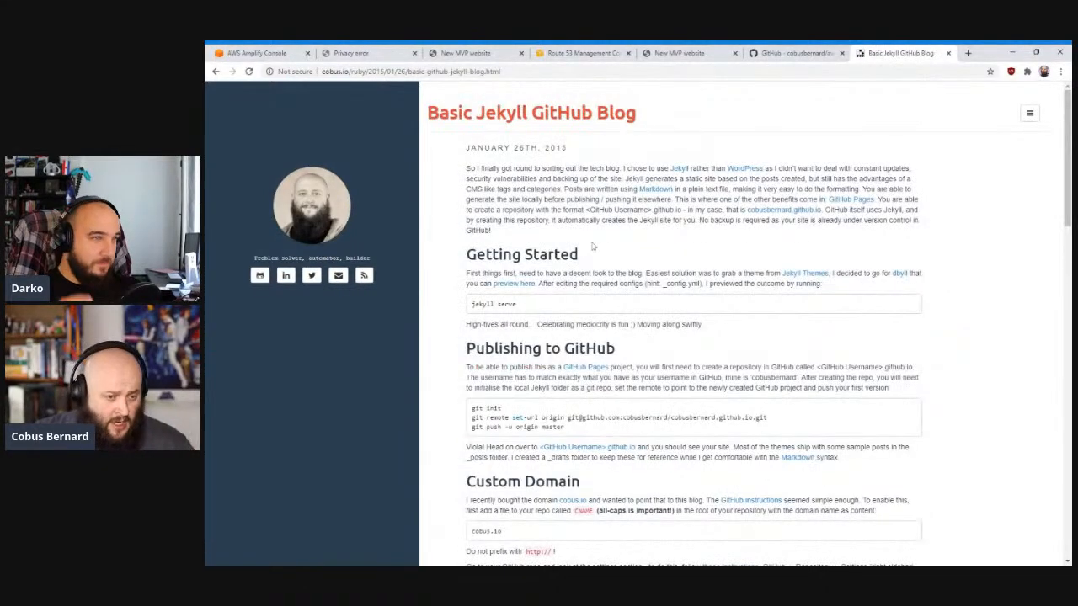
# Read through the Jekyll article's sections on GitHub publishing, content, Google Analytics and comments, and return to the Custom Domain section
pyautogui.scroll(-1, 548, 203)
pyautogui.scroll(-1, 548, 203)
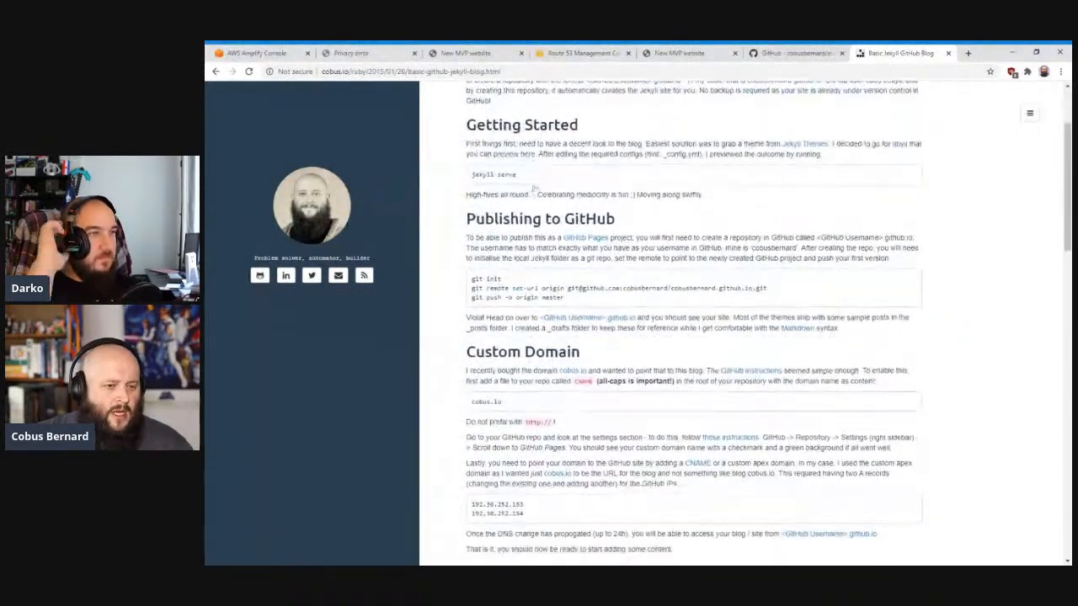
pyautogui.scroll(-1, 596, 230)
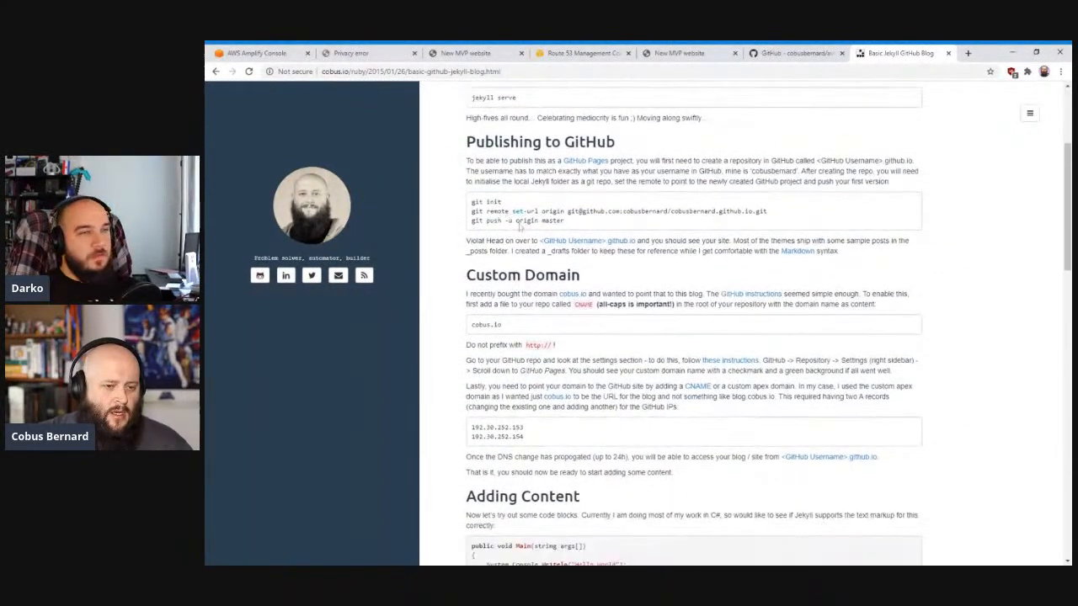
pyautogui.scroll(-3, 564, 235)
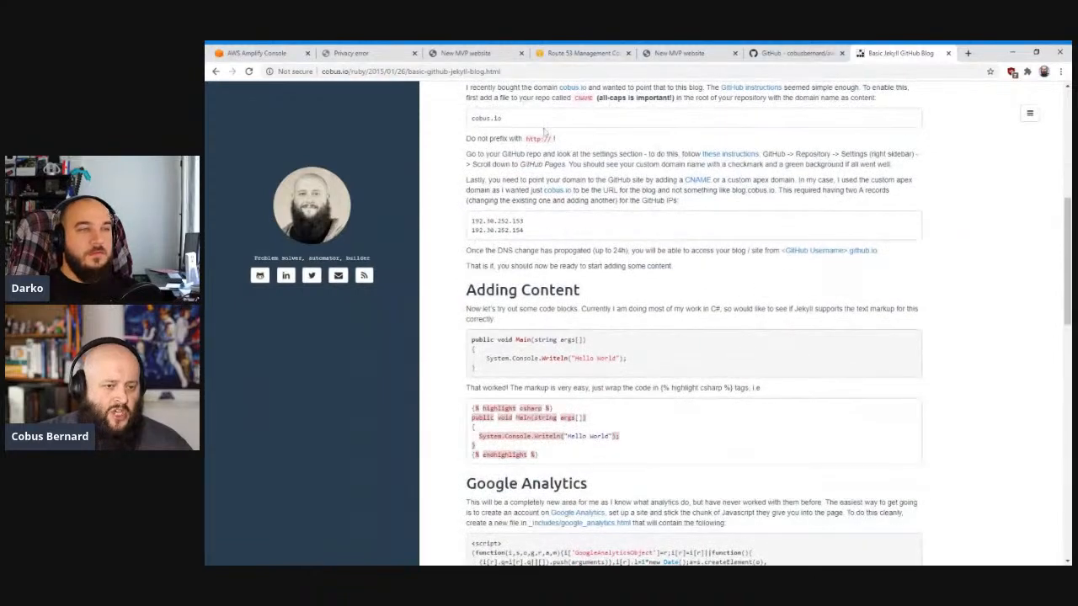
pyautogui.scroll(-1, 564, 247)
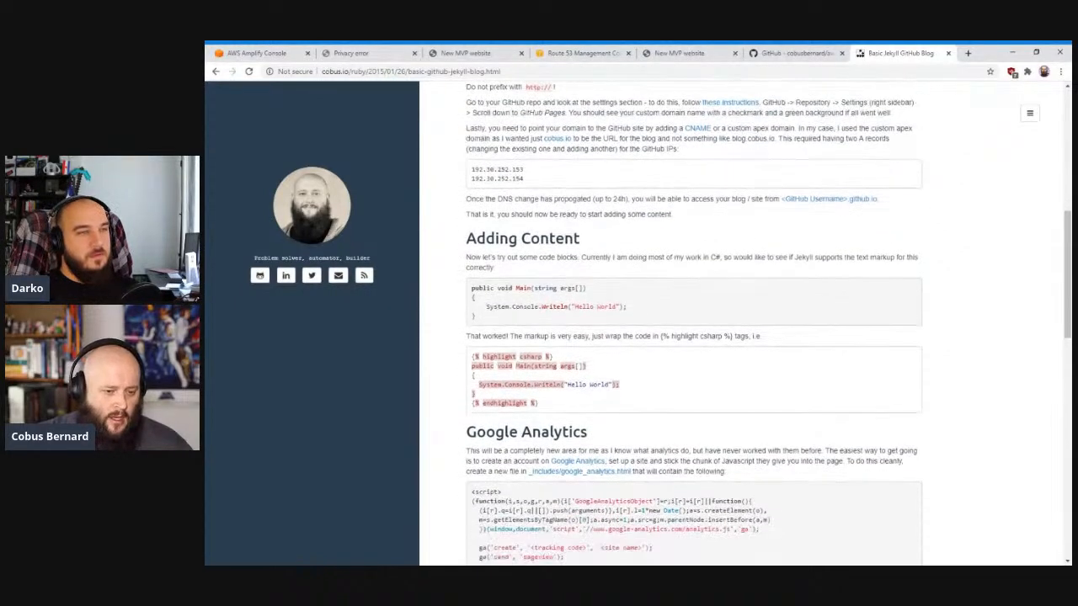
pyautogui.scroll(-3, 611, 323)
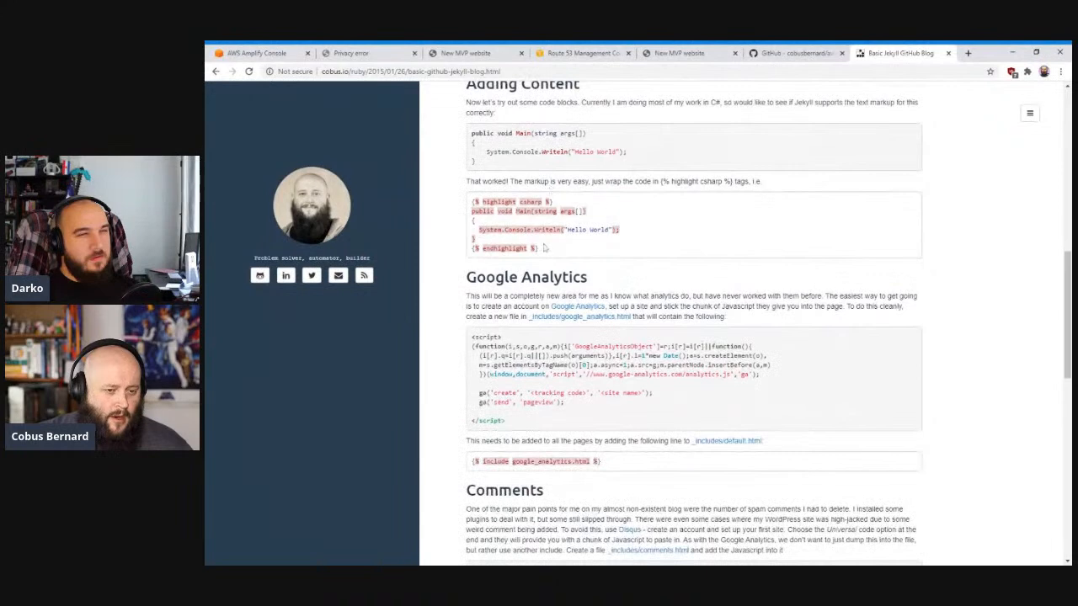
pyautogui.scroll(-2, 634, 224)
pyautogui.scroll(-1, 634, 225)
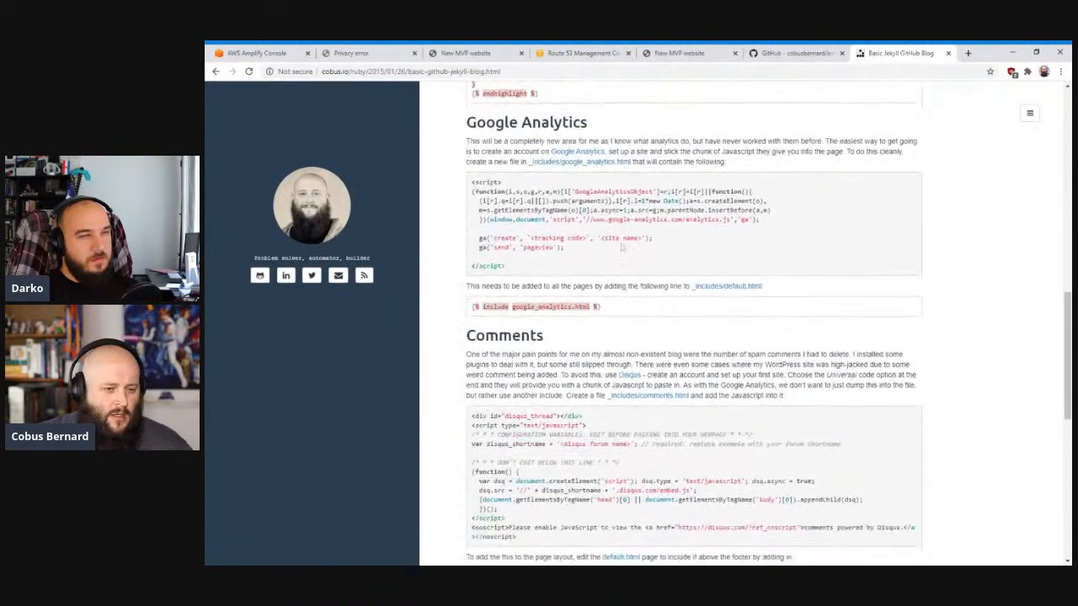
pyautogui.scroll(-6, 718, 455)
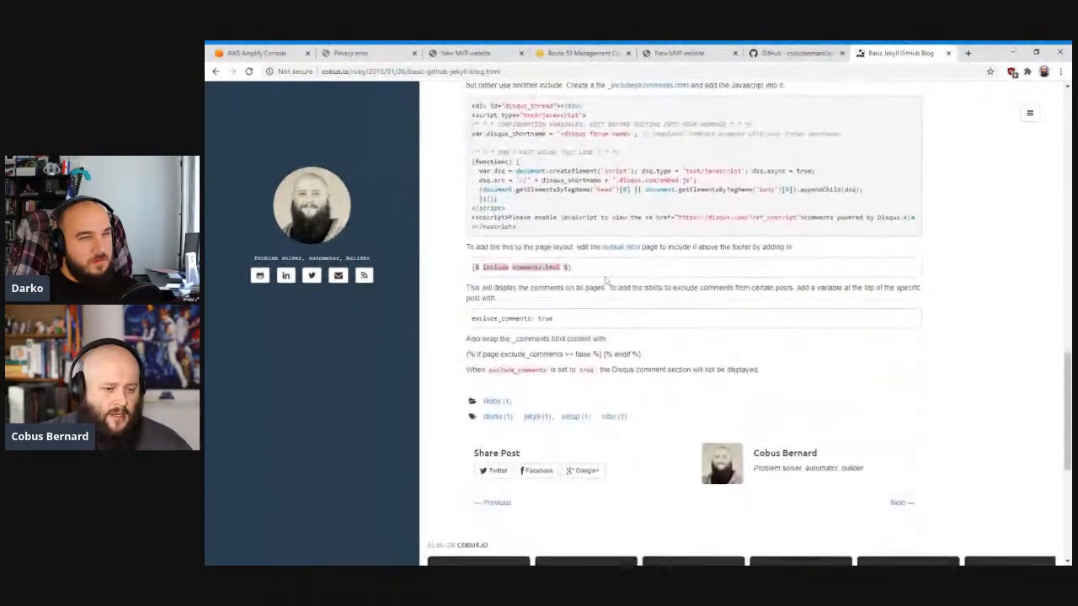
pyautogui.scroll(-2, 607, 280)
pyautogui.scroll(16, 606, 280)
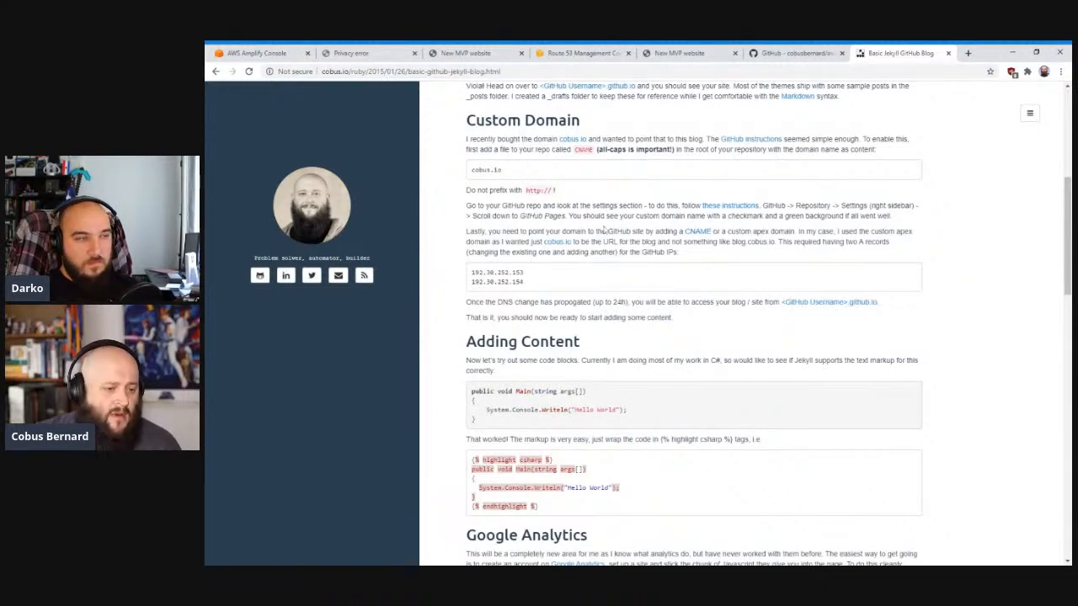
# Return to Amplify's domain management page and reload it to recheck the SSL verification of buttonmonkey.co.za
pyautogui.click(282, 58)
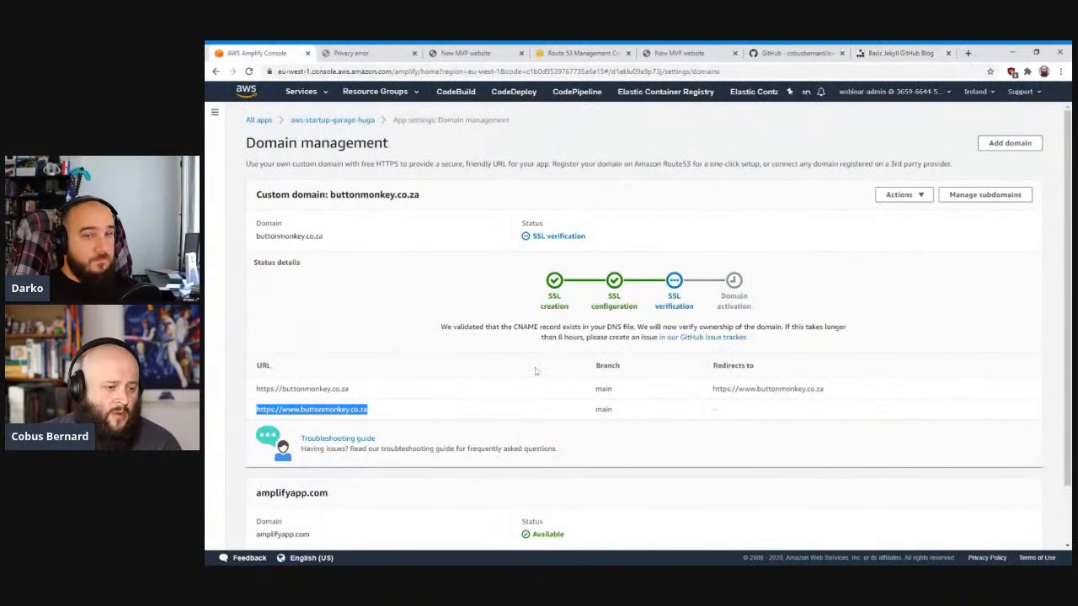
pyautogui.click(435, 275)
pyautogui.click(249, 71)
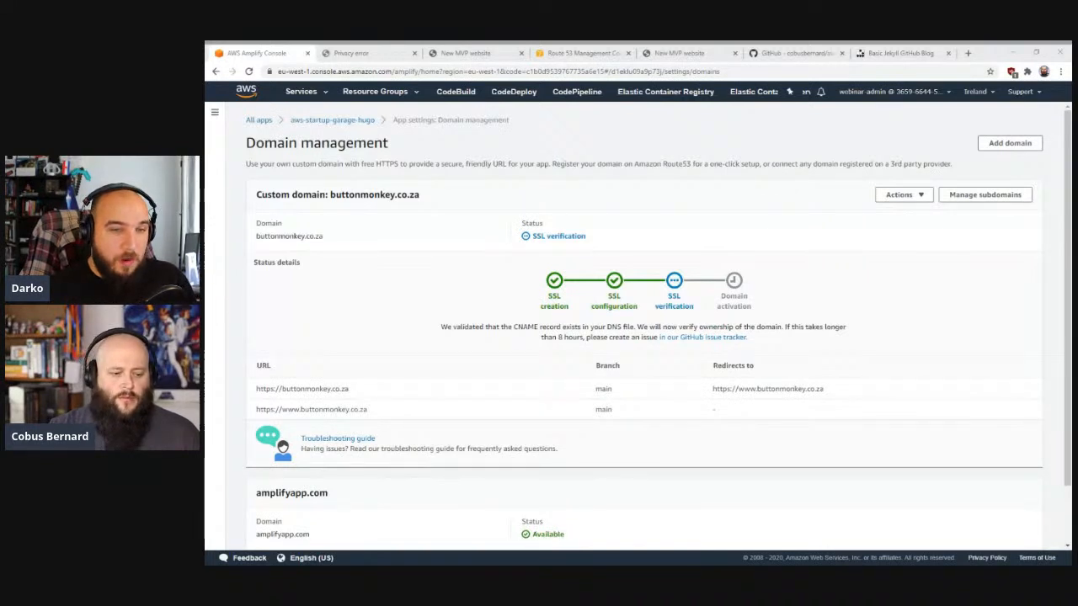
pyautogui.click(520, 345)
pyautogui.click(248, 71)
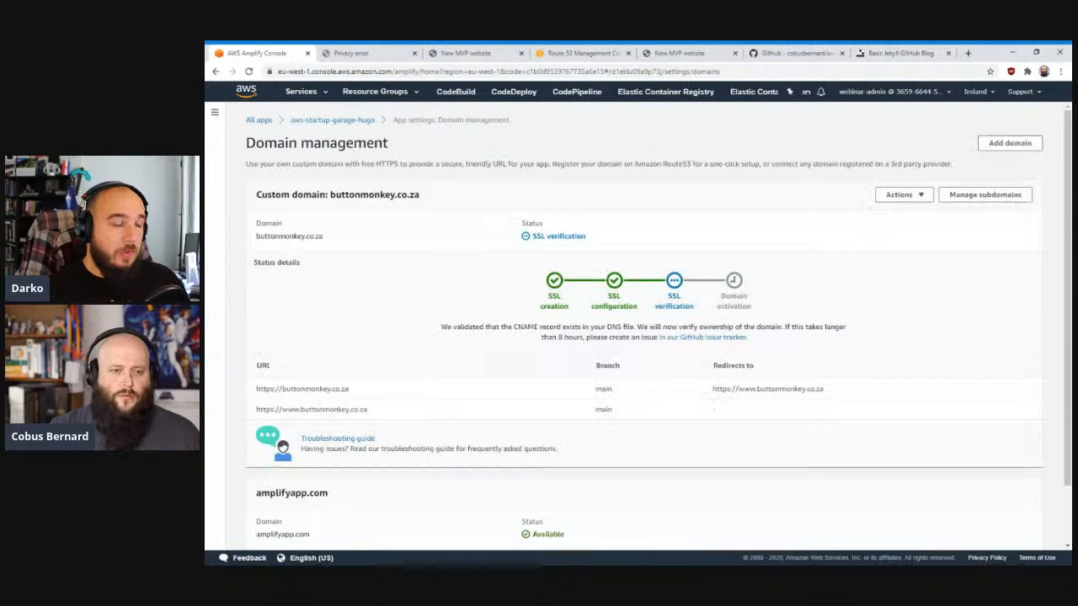
# Reload the buttonmonkey.co.za site and show the certificate error's advanced details
pyautogui.click(358, 53)
pyautogui.click(249, 71)
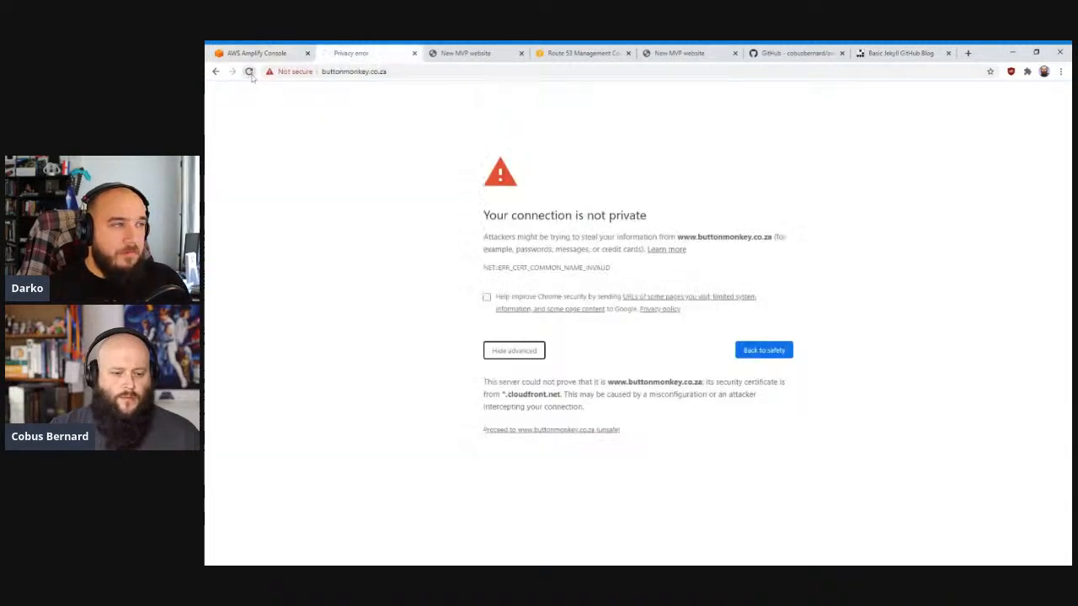
pyautogui.click(513, 354)
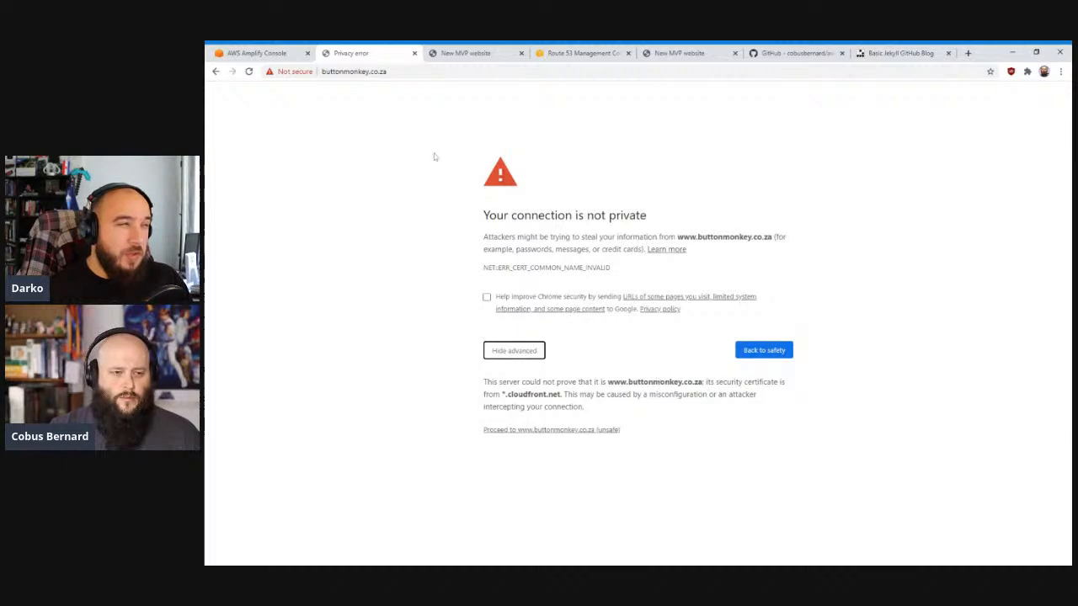
# Review the domain status in Amplify and the record sets in Route 53, and reload Amplify's domain management page
pyautogui.click(286, 56)
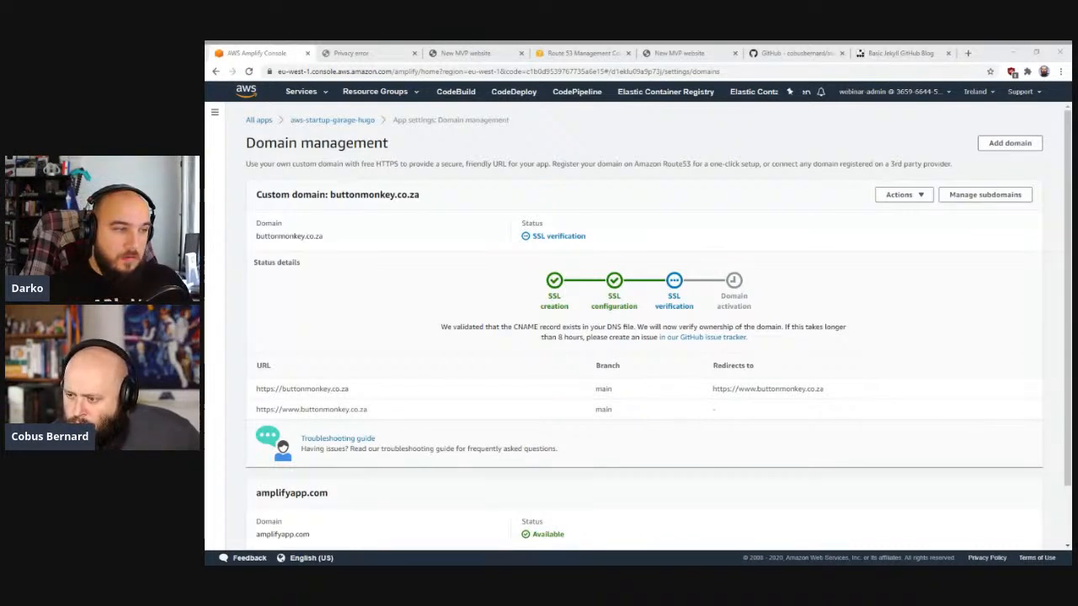
pyautogui.click(208, 424)
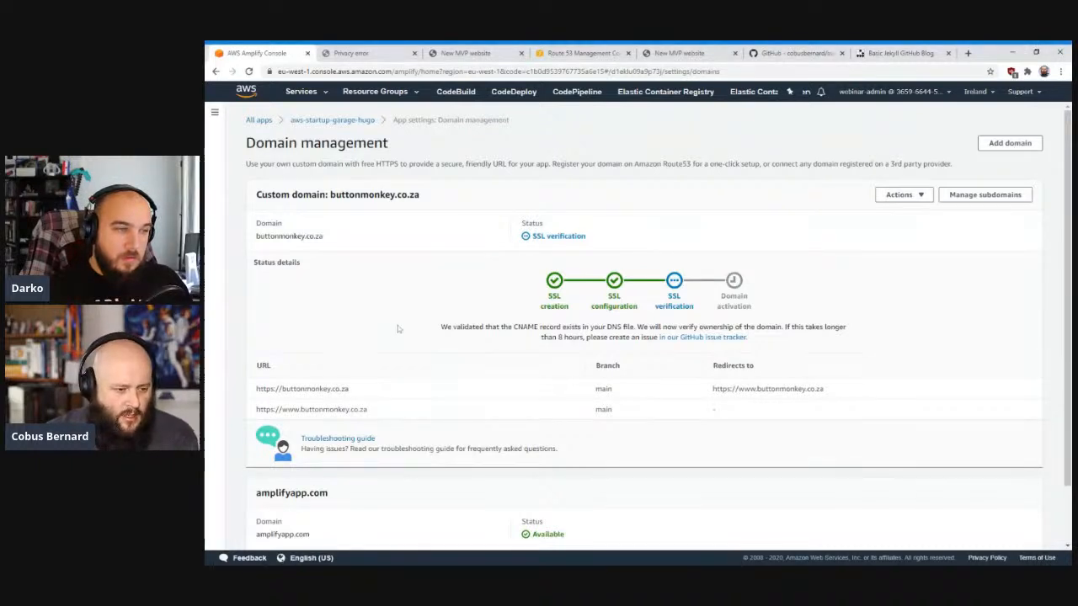
pyautogui.scroll(-2, 411, 322)
pyautogui.scroll(2, 412, 322)
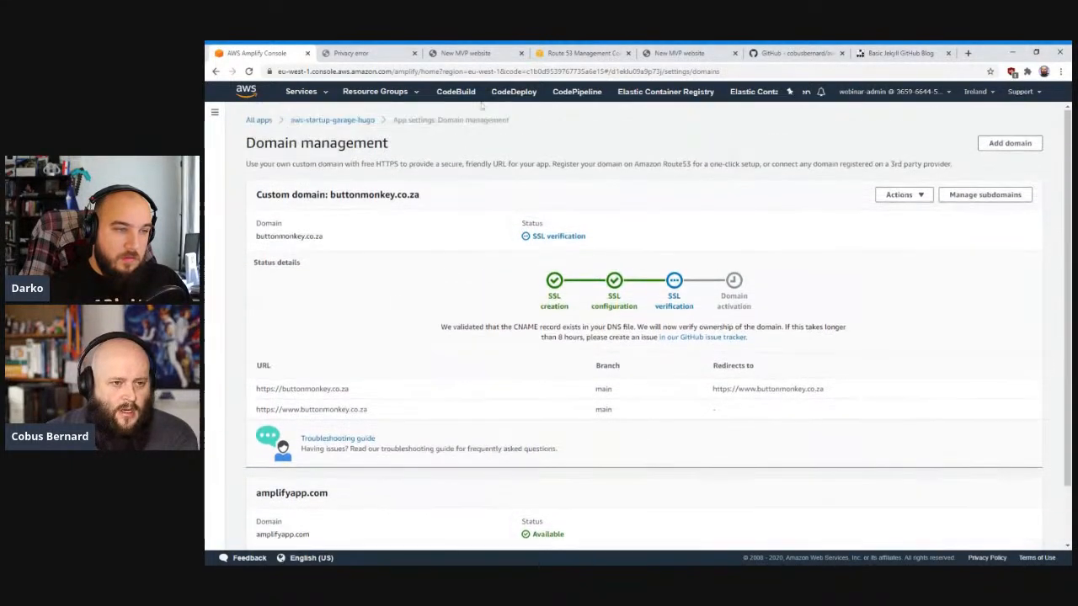
pyautogui.click(581, 53)
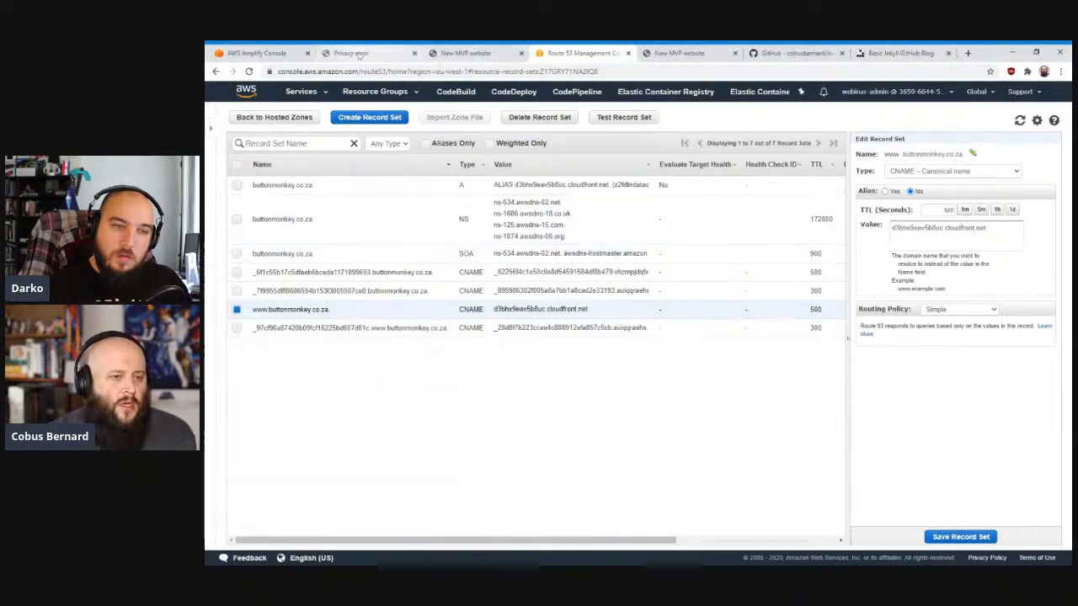
pyautogui.click(256, 53)
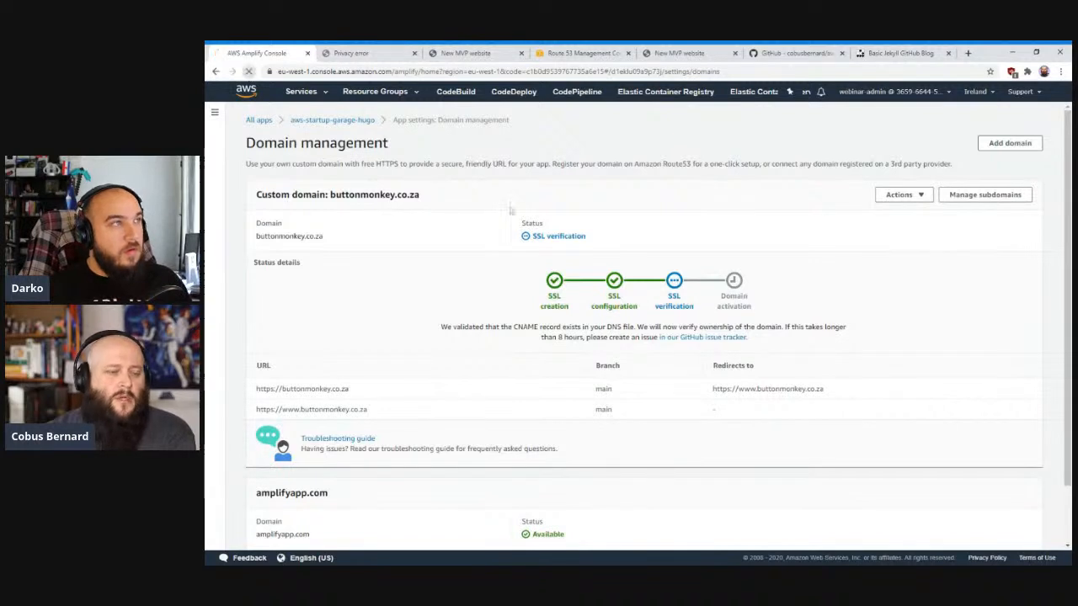
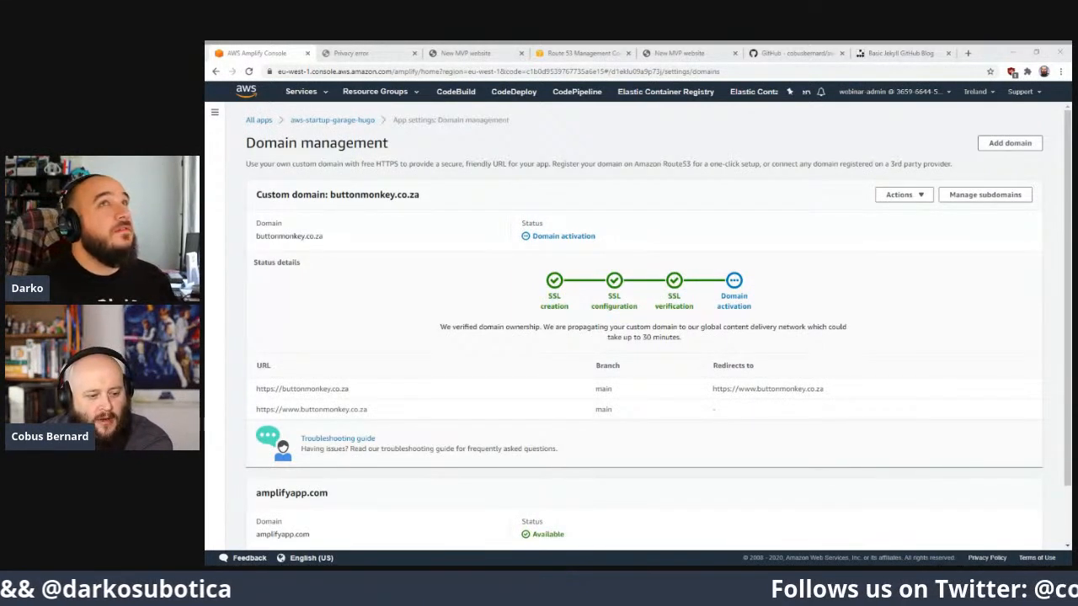
# Open the header photo of the presenter's Twitter profile in a new tab
pyautogui.hotkey('ctrl', 't')
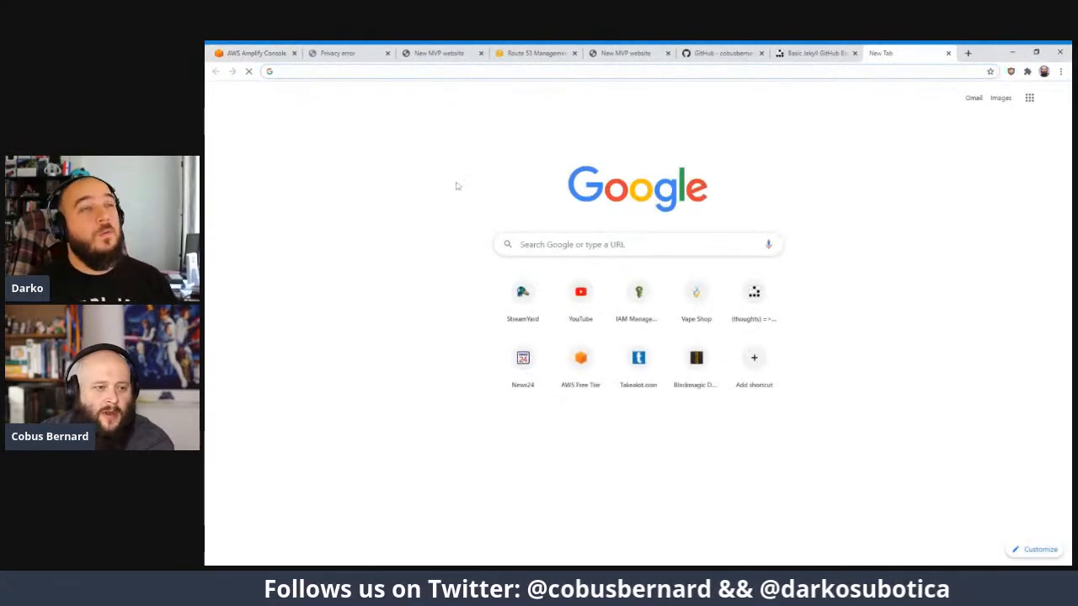
pyautogui.write('https://twitter.com/cobusbernard/header_photo')
pyautogui.press('Return')
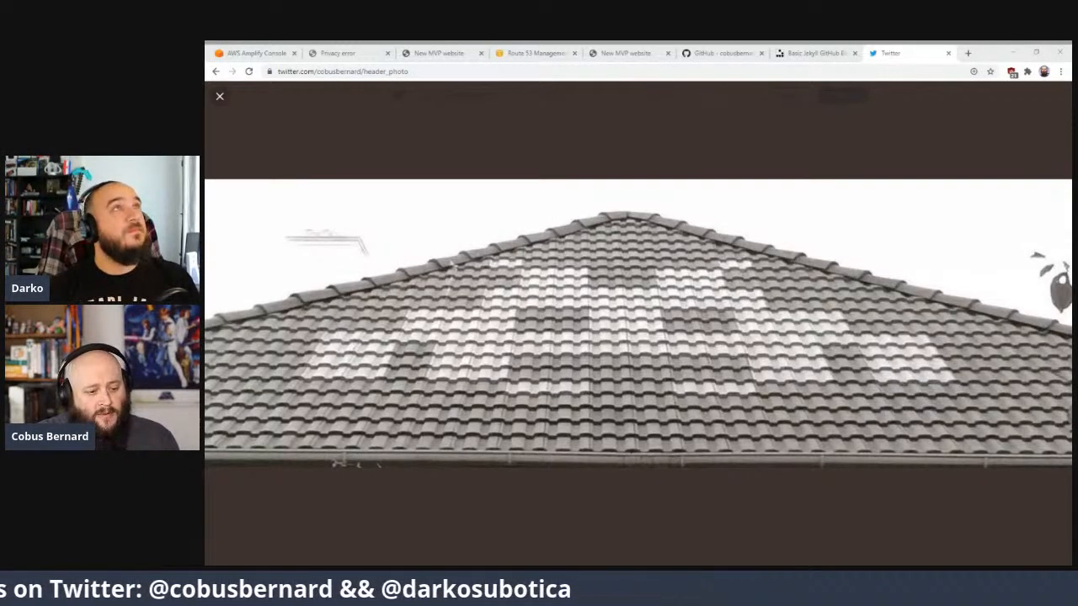
# Close the Twitter header photo and check buttonmonkey.co.za's availability in Amplify's domain management and on the live site
pyautogui.click(948, 53)
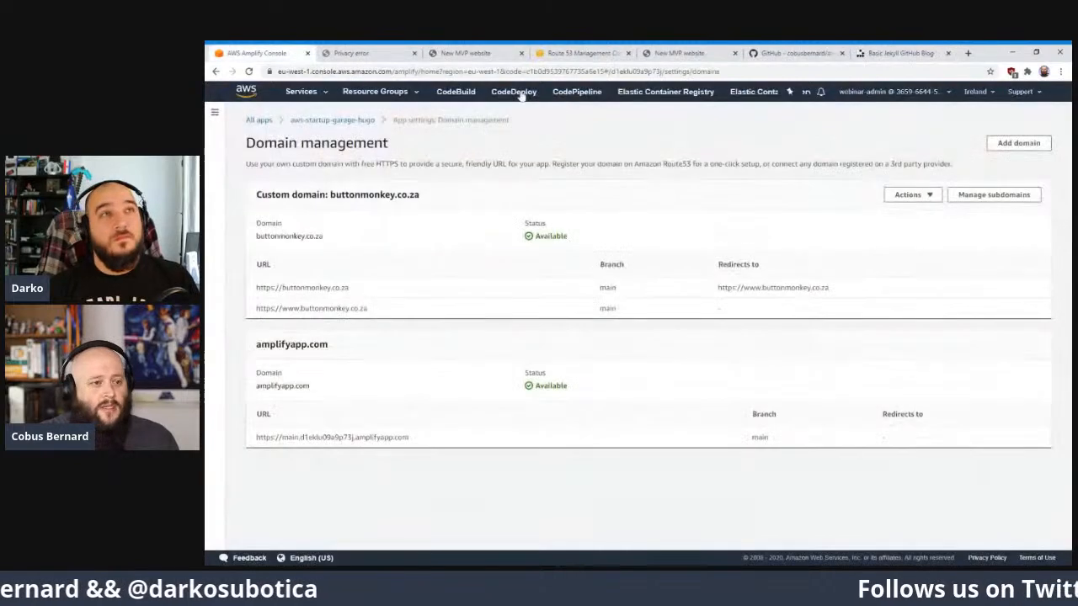
pyautogui.doubleClick(612, 233)
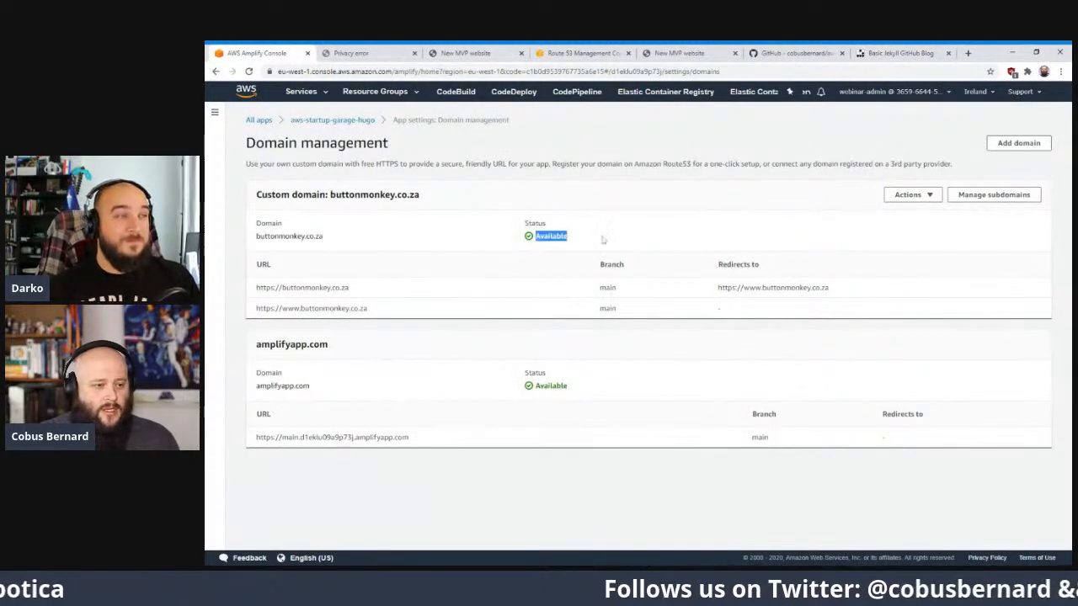
pyautogui.click(354, 53)
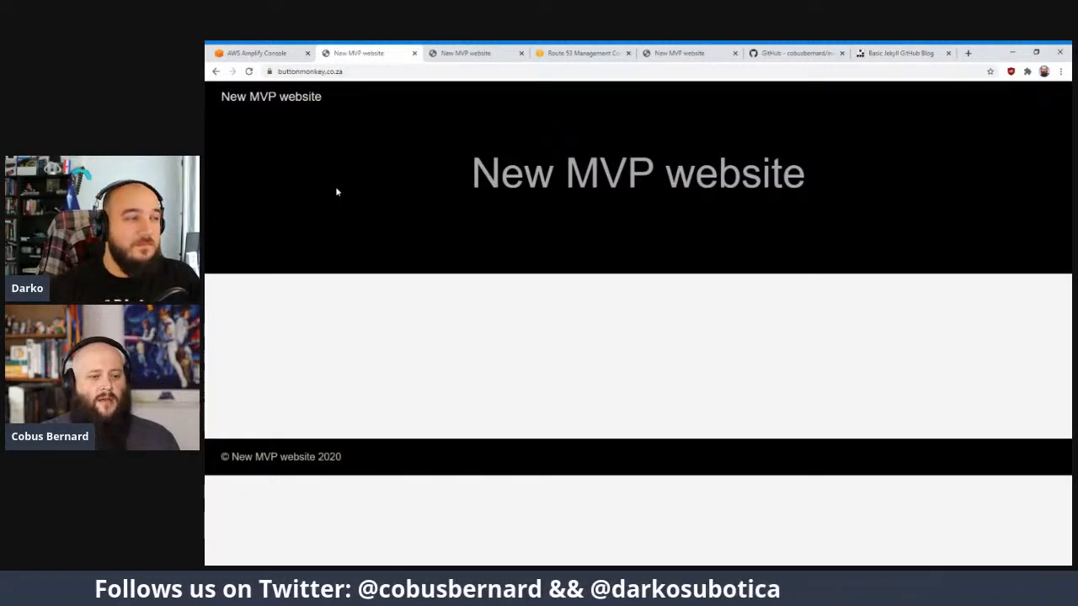
pyautogui.click(308, 71)
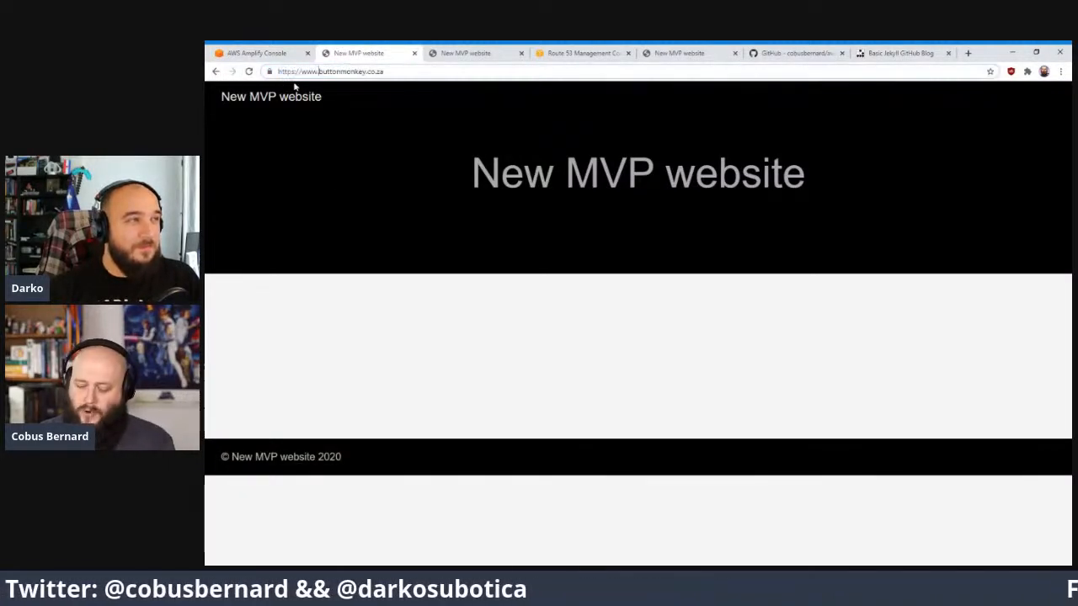
pyautogui.press('Left')
pyautogui.write('www')
pyautogui.press('BackSpace')
pyautogui.press('BackSpace')
pyautogui.press('BackSpace')
pyautogui.press('BackSpace')
pyautogui.press('BackSpace')
pyautogui.press('BackSpace')
pyautogui.press('BackSpace')
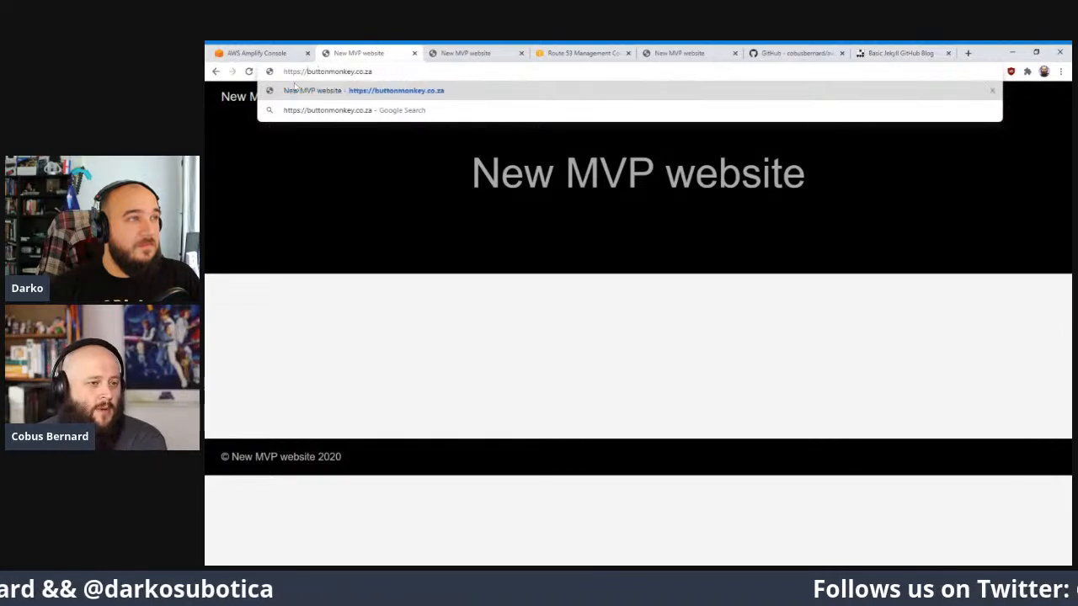
pyautogui.press('Return')
pyautogui.click(311, 76)
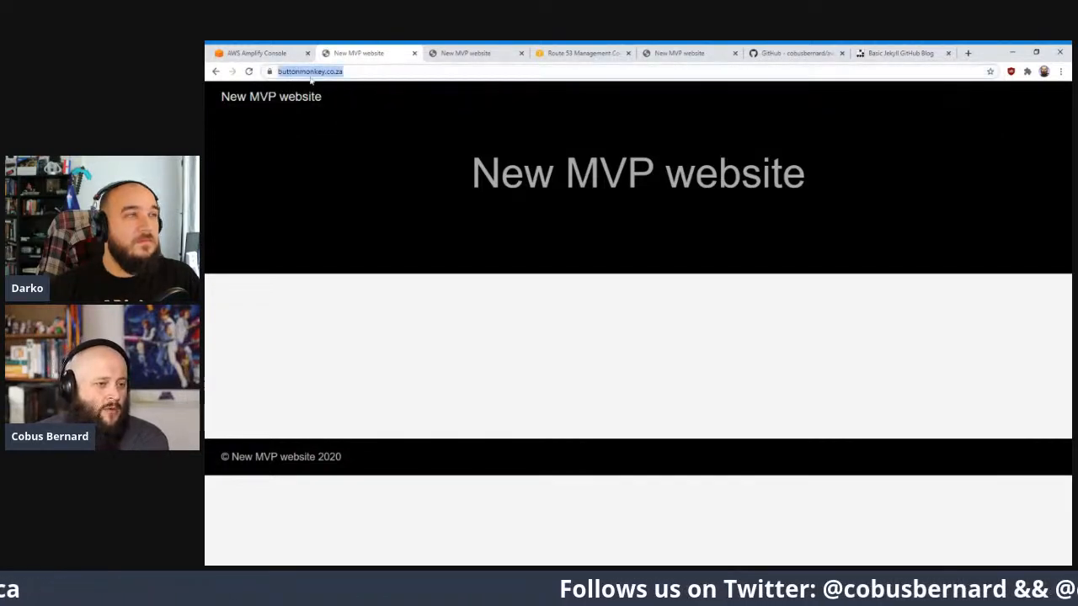
pyautogui.hotkey('alt', 'Tab')
pyautogui.click(312, 77)
pyautogui.press('Left')
pyautogui.click(300, 72)
pyautogui.press('BackSpace')
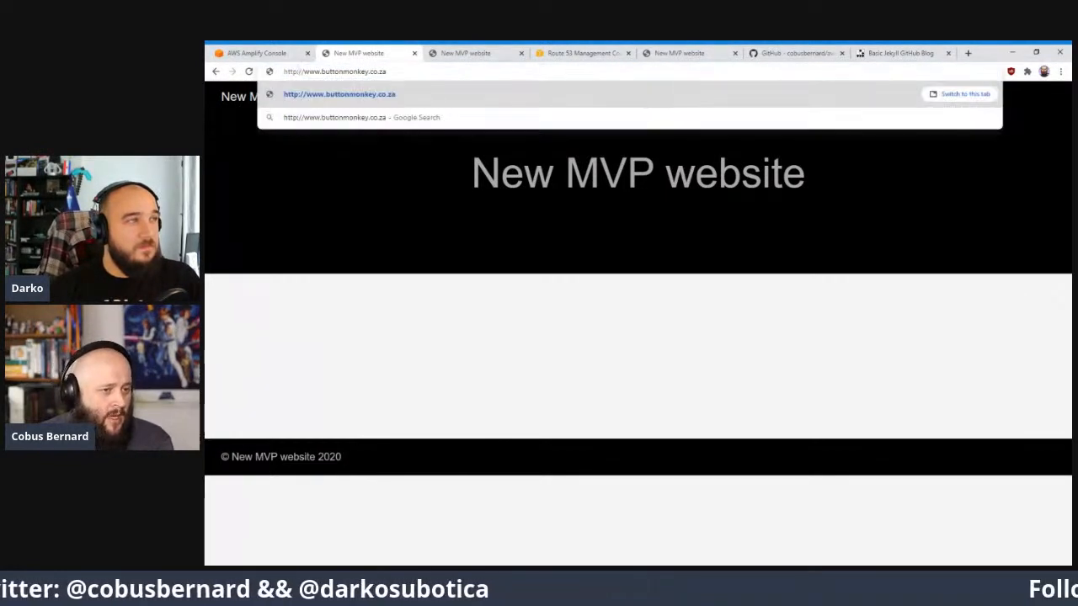
pyautogui.press('Return')
pyautogui.click(299, 74)
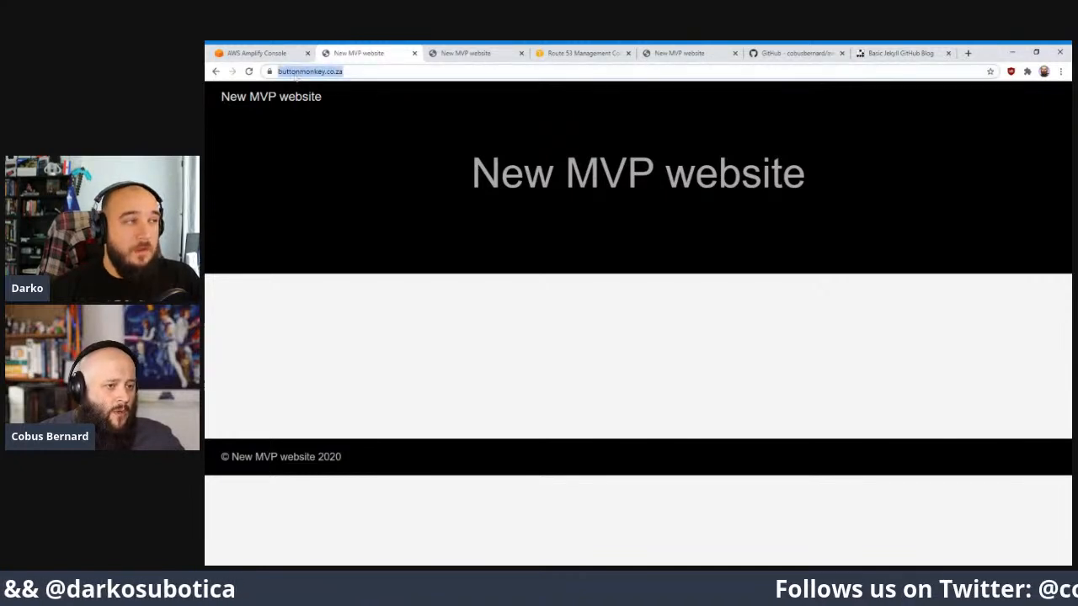
pyautogui.click(321, 72)
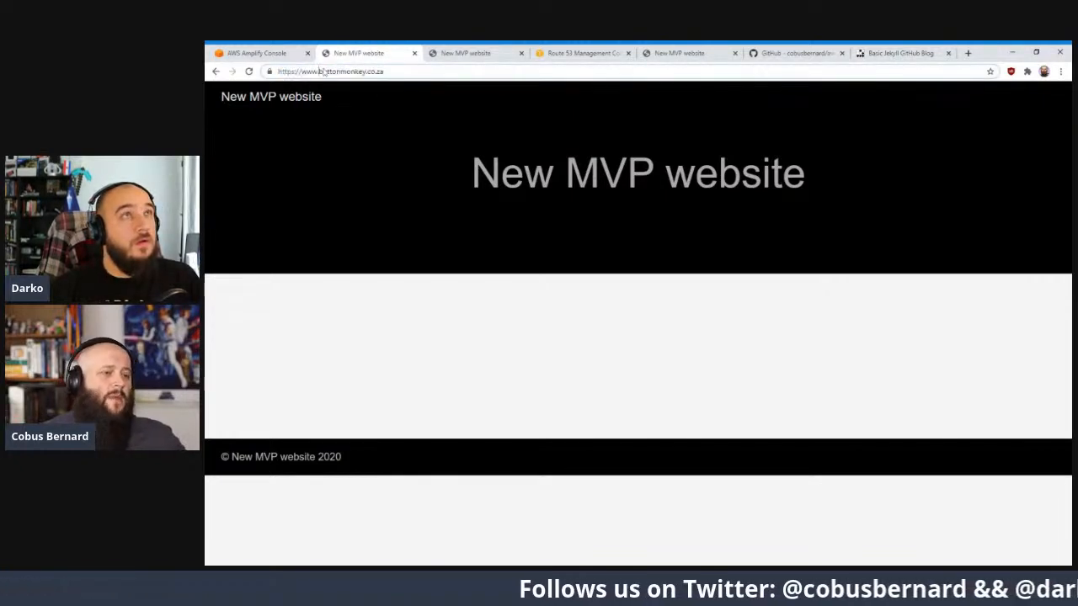
pyautogui.hotkey('alt', 'Tab')
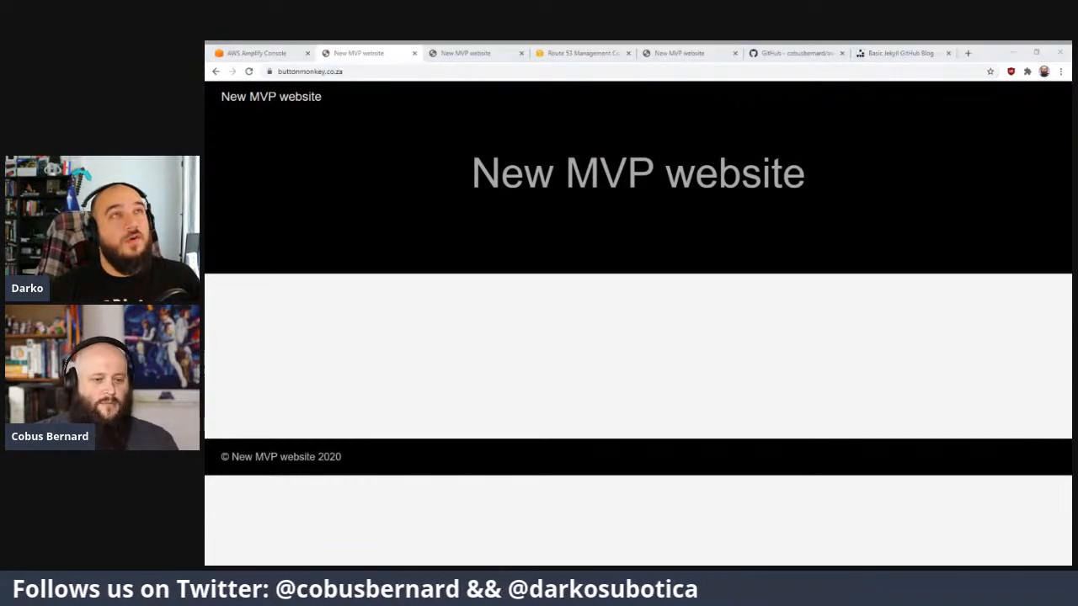